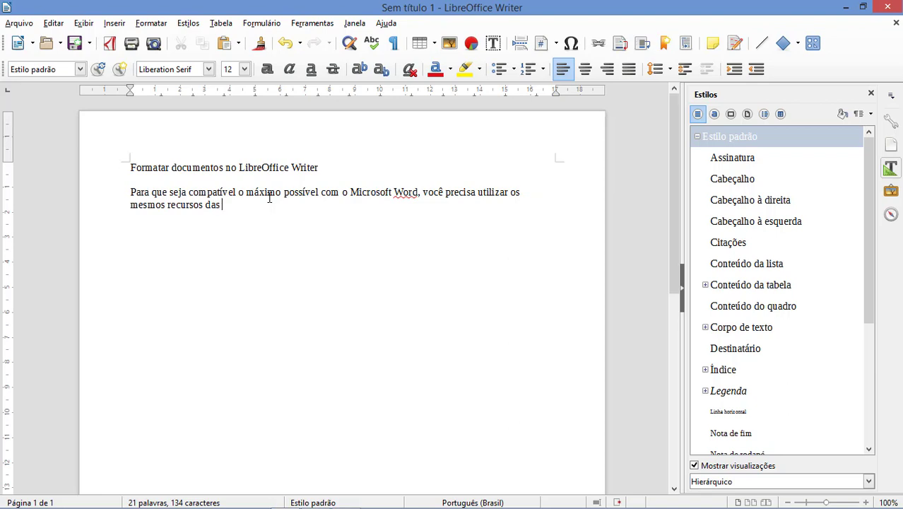
# - Finish the compatibility paragraph with "duas plataformas." and start a new paragraph below it
pyautogui.write('plataformas')
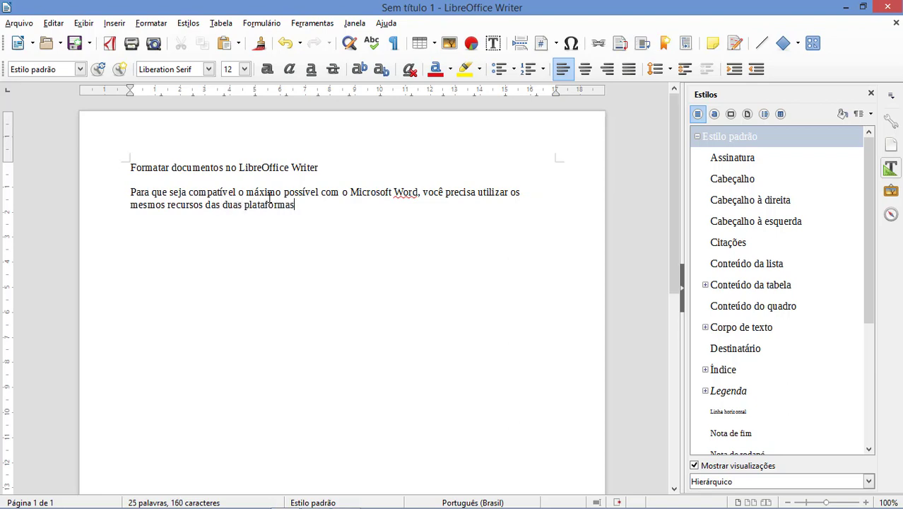
pyautogui.write('.')
pyautogui.press('Return')
pyautogui.press('Return')
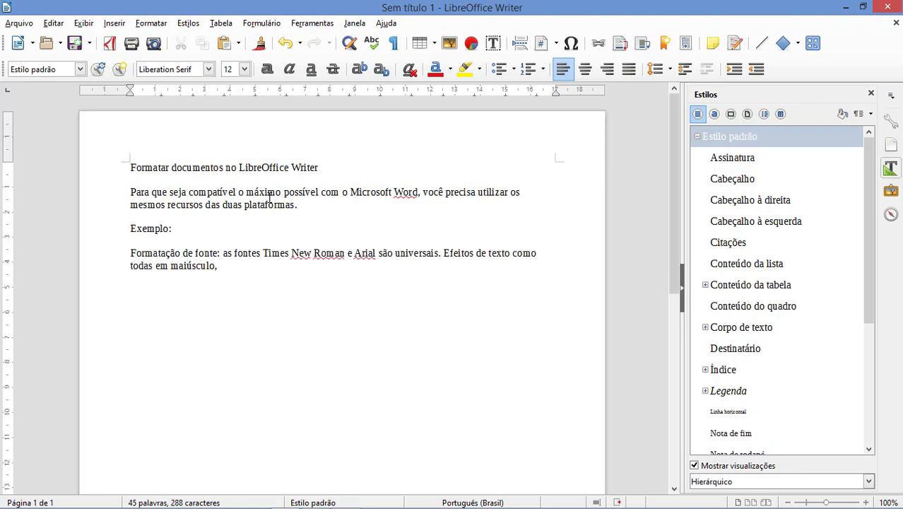
# - Complete the font formatting paragraph with "Negrito, Itálico e sublinhado podem ser utilizados."
pyautogui.write('Negrito, Itálico')
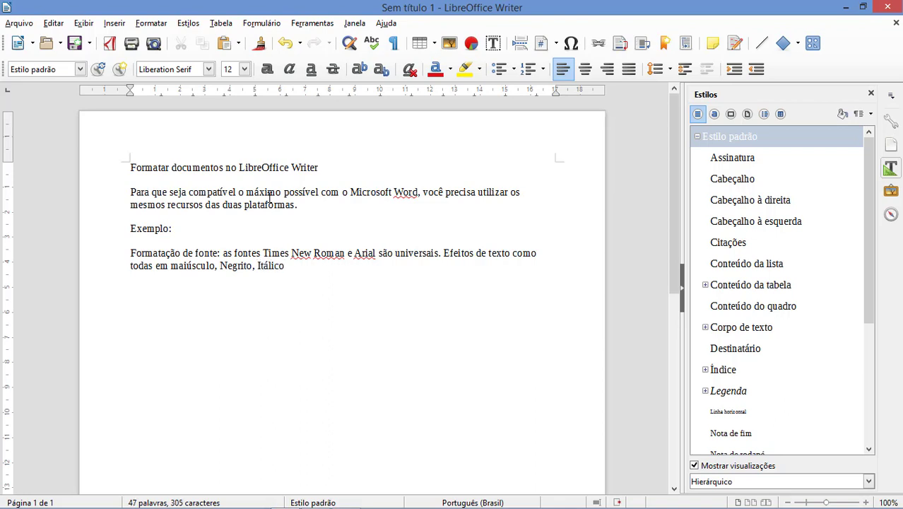
pyautogui.write(' e sublinhado podem se')
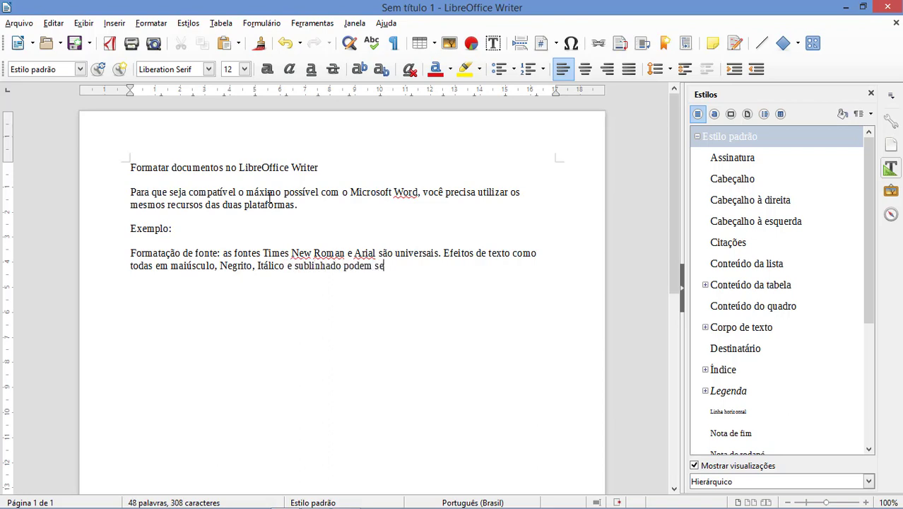
pyautogui.write('r utilizados.')
pyautogui.press('Return')
# - Add the paragraph "Formatação de parágrafo: alinhamentos, recúos, entrelinhas e espaçamento antes e depois podem ser utilizados, mas com cautela."
pyautogui.write('Fo')
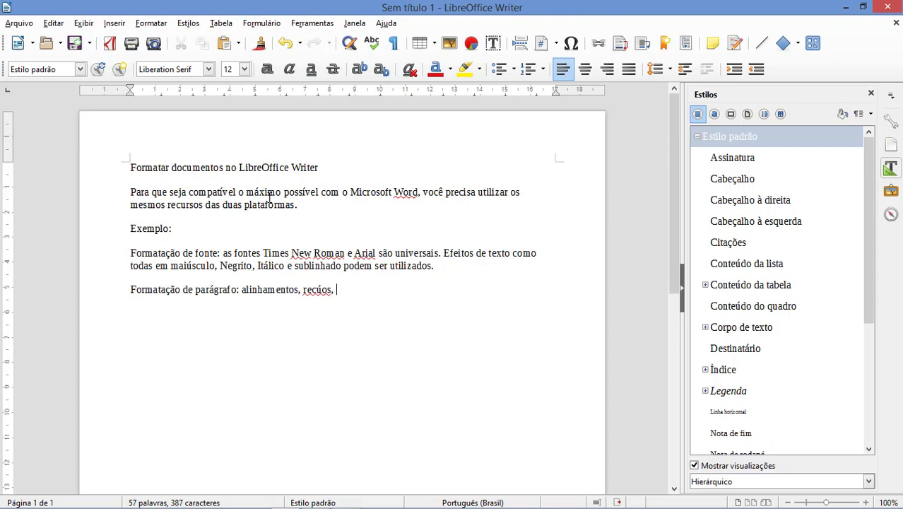
pyautogui.write('entrelinhas')
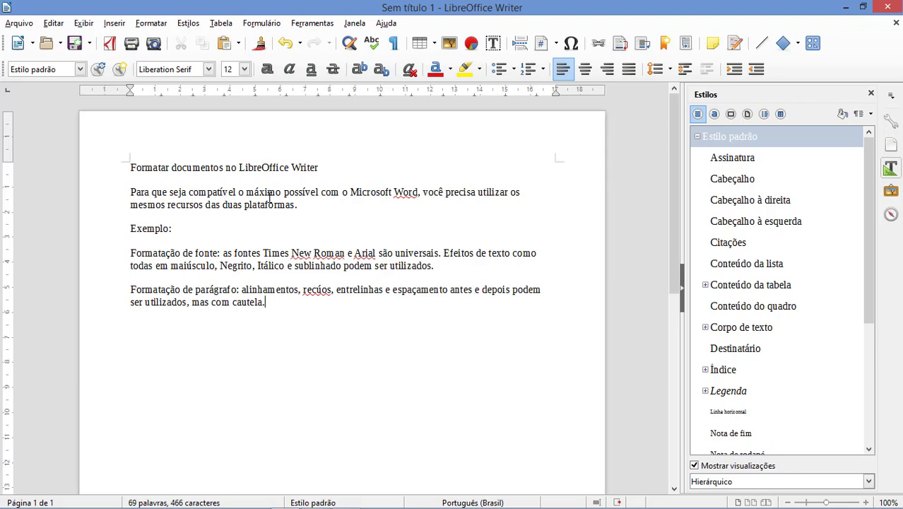
# - Add the paragraphs "Vamos a um exemplo de TCC." and "Primeiro Crie estilos de formatação para elementos pré textuais e pós textuais."
pyautogui.write('Vamos a um exemplo de TCC.')
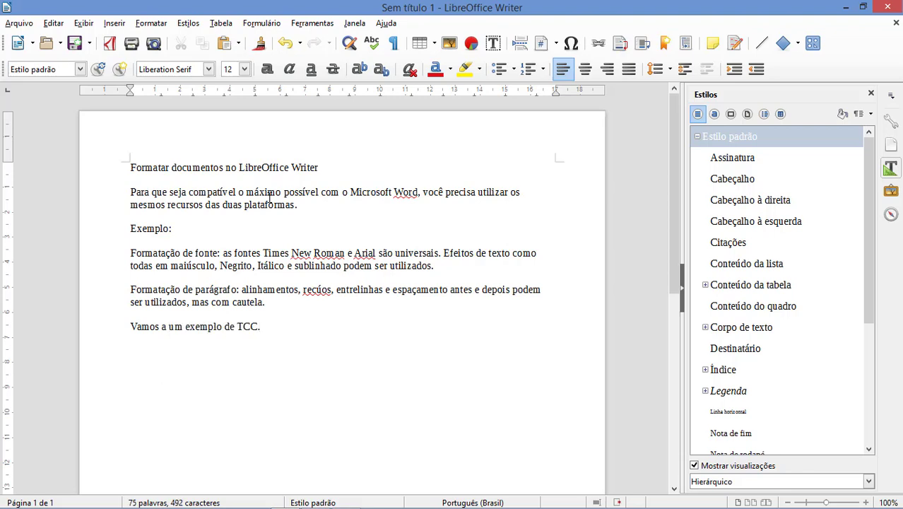
pyautogui.press('Return')
pyautogui.write('Primeiro Crie estilos')
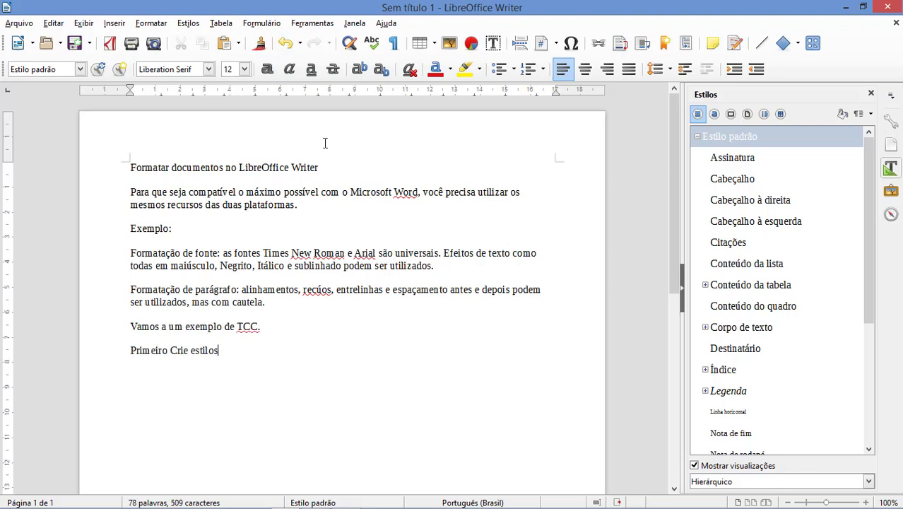
pyautogui.write(' de formatação para elementos pré textuais')
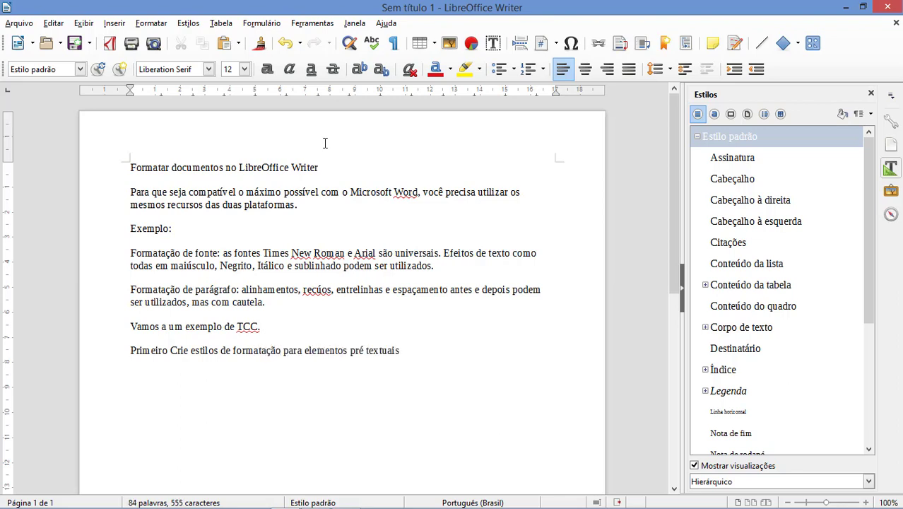
pyautogui.write(' e pós textua')
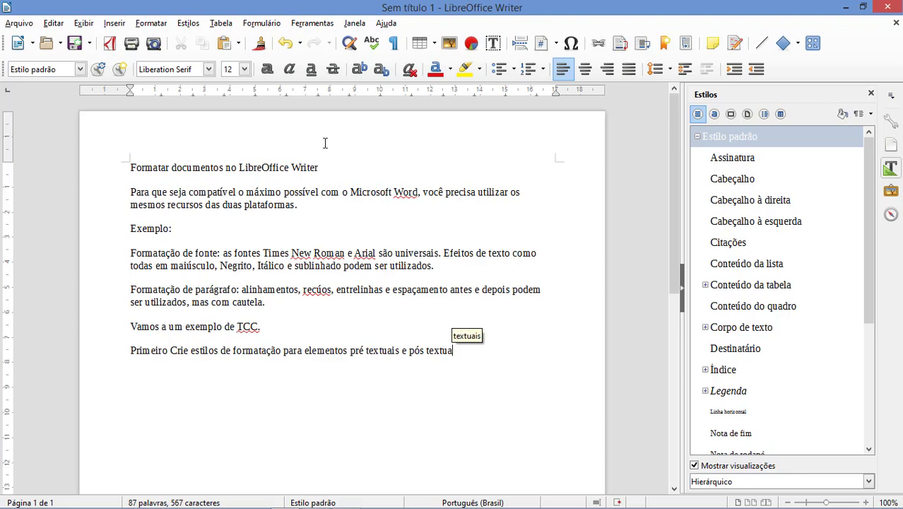
pyautogui.press('Return')
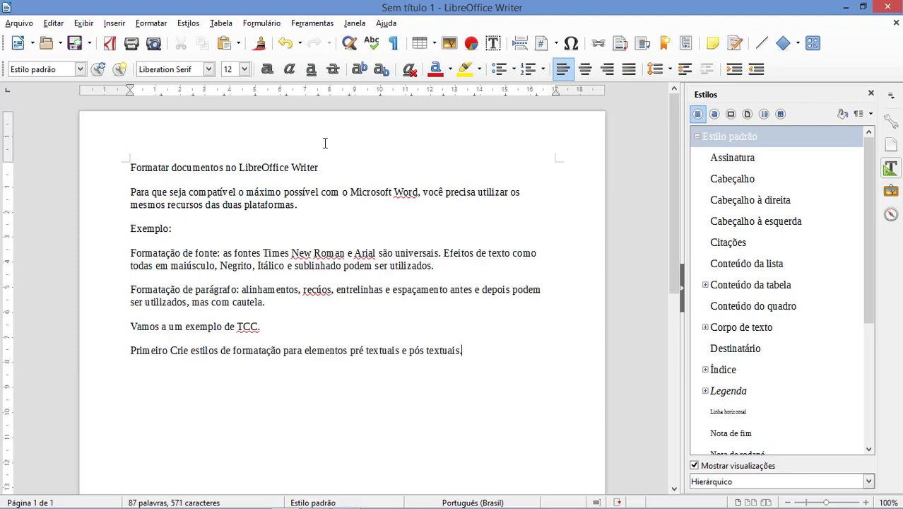
# - Create a new paragraph style named "Pré-Textual"
pyautogui.click(196, 27)
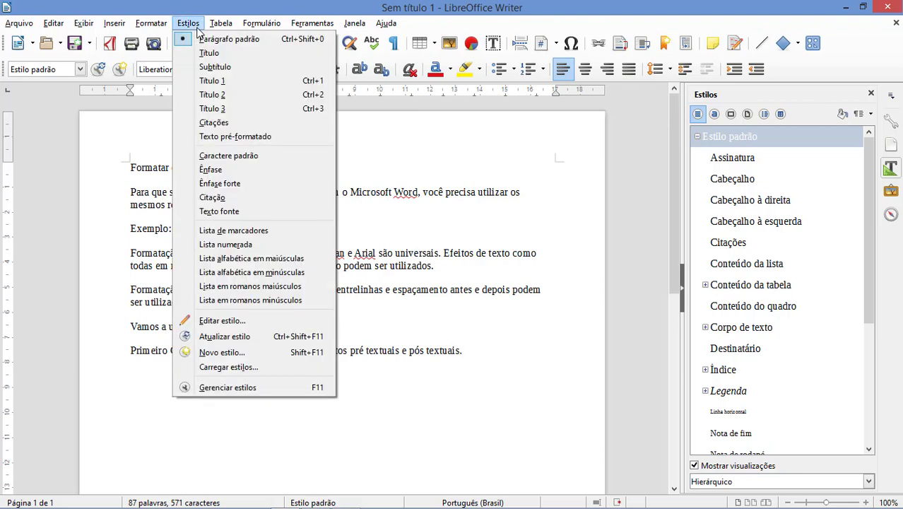
pyautogui.click(256, 352)
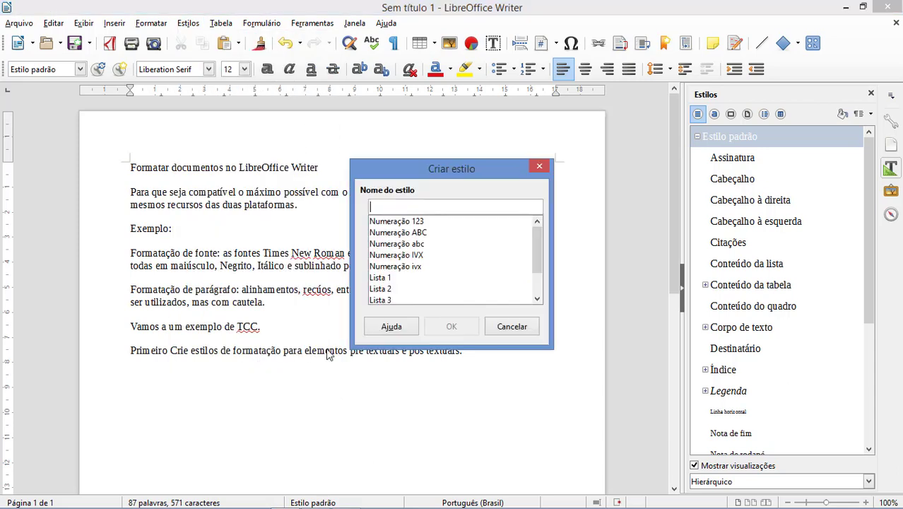
pyautogui.write('Pre')
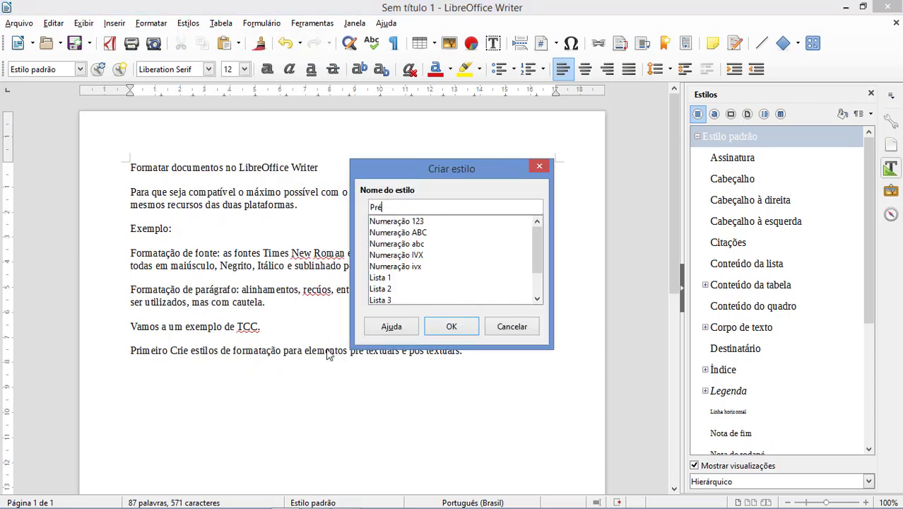
pyautogui.write('-Testual')
pyautogui.click(457, 327)
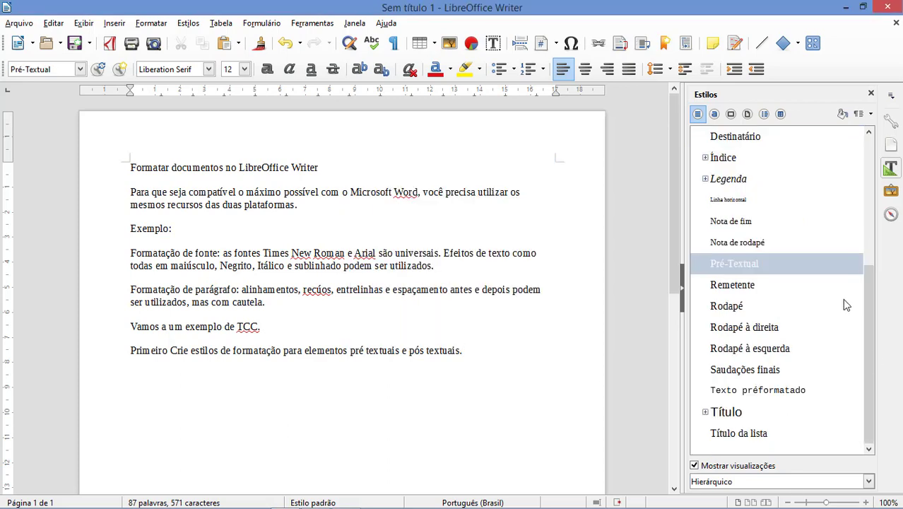
# - Modify the Pré-Textual style to use the Times New Roman font and apply the change
pyautogui.rightClick(752, 268)
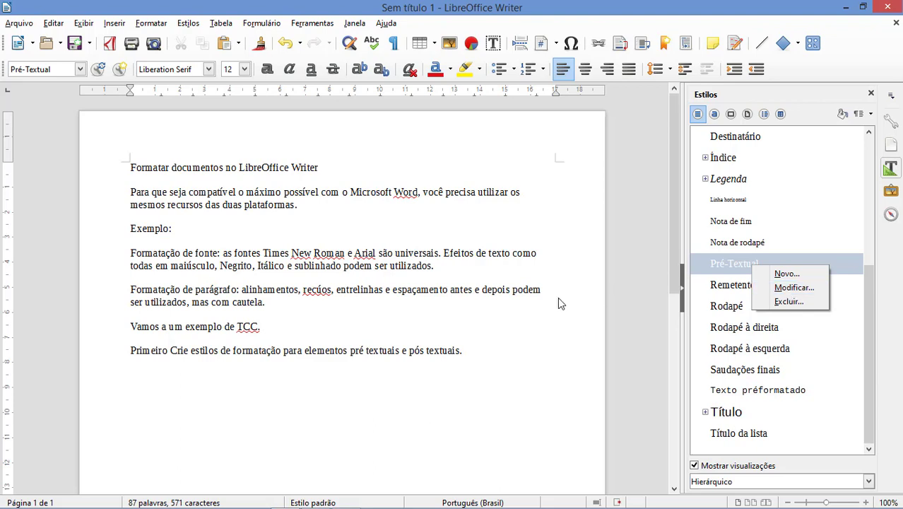
pyautogui.press('Escape')
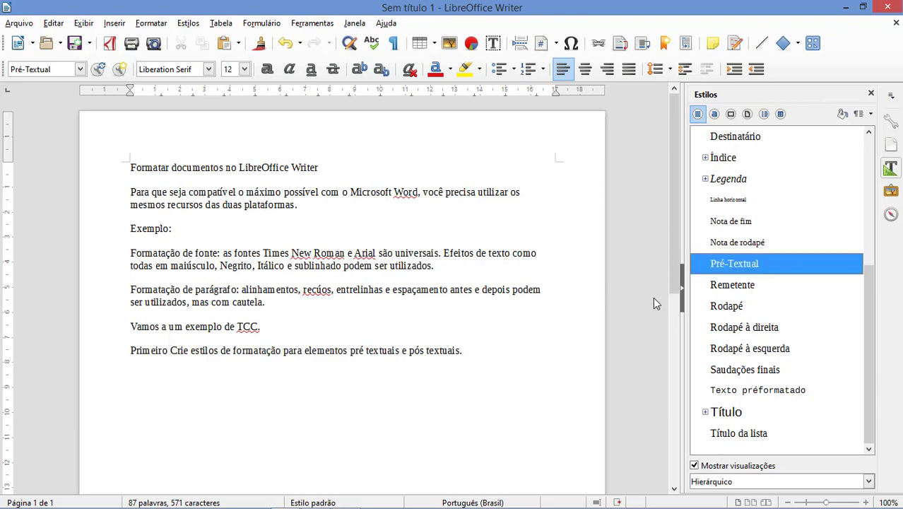
pyautogui.rightClick(749, 263)
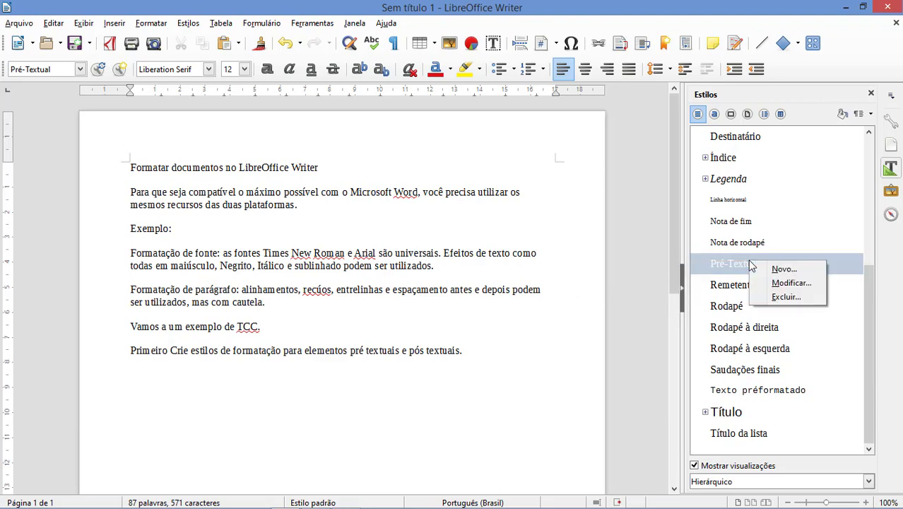
pyautogui.click(785, 284)
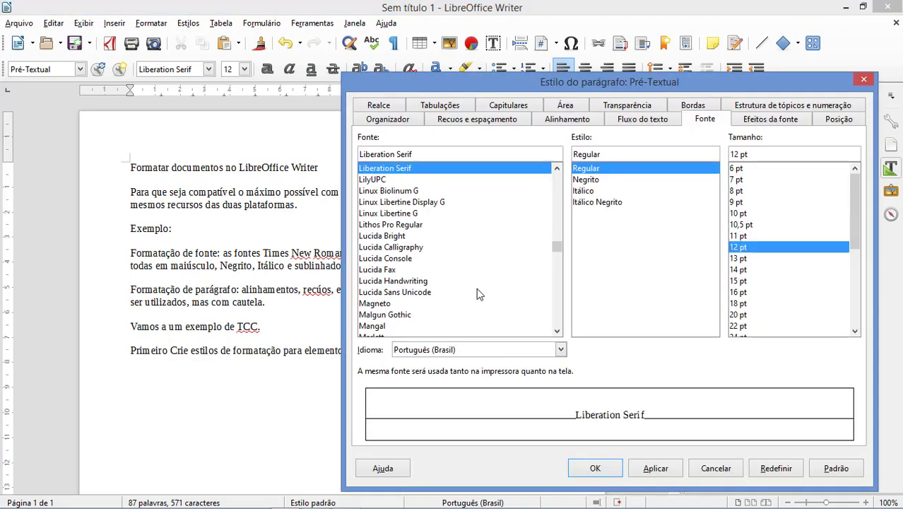
pyautogui.moveTo(555, 248); pyautogui.dragTo(554, 317)
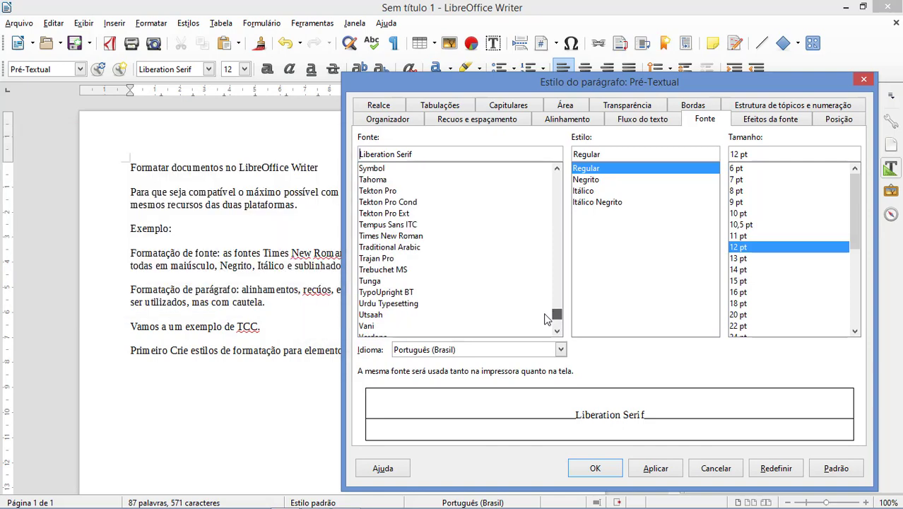
pyautogui.click(391, 239)
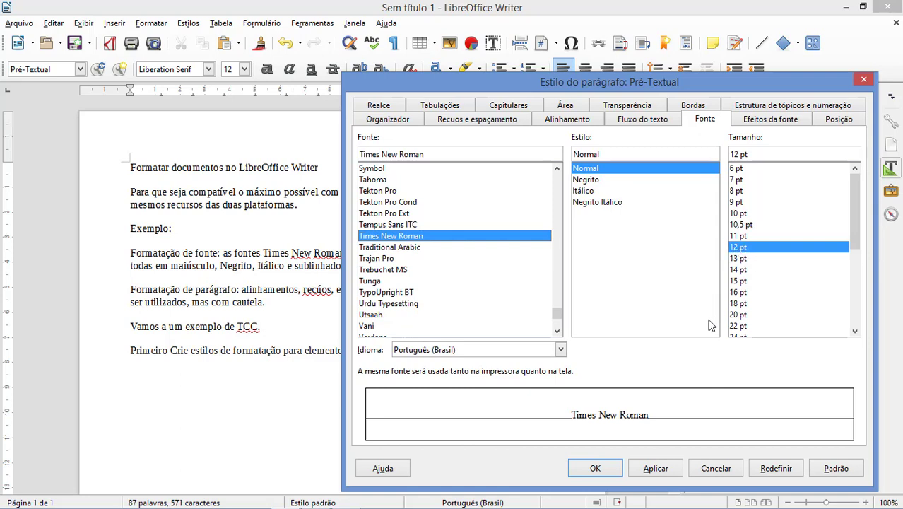
pyautogui.click(661, 469)
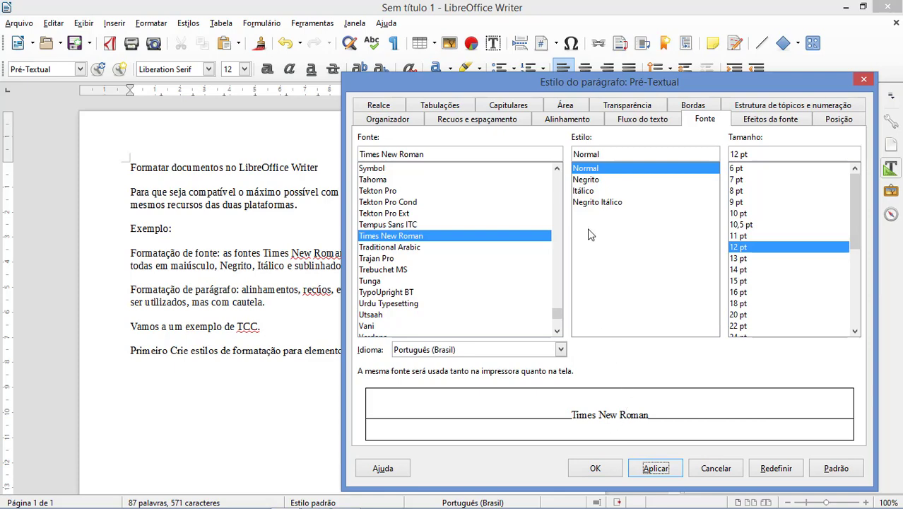
# - Set the Pré-Textual style's alignment to Justificado, check its indents and spacing, and save the style
pyautogui.click(565, 119)
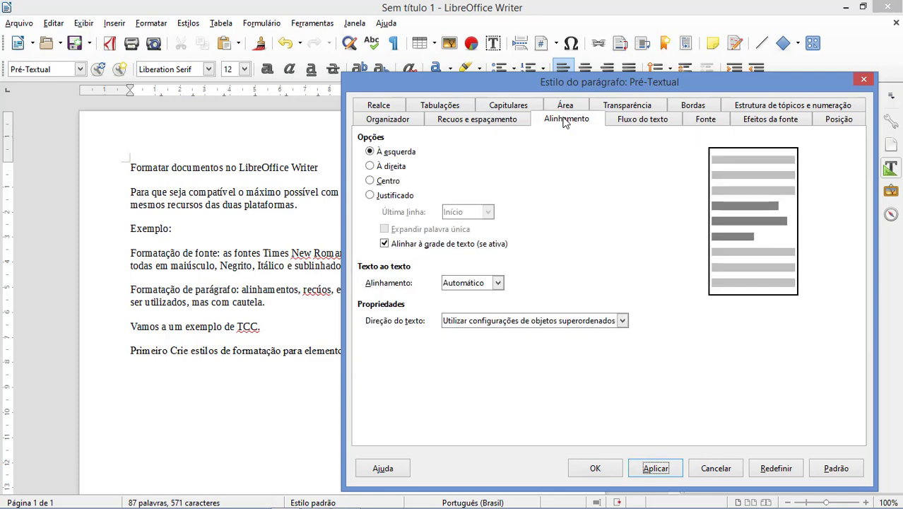
pyautogui.click(371, 196)
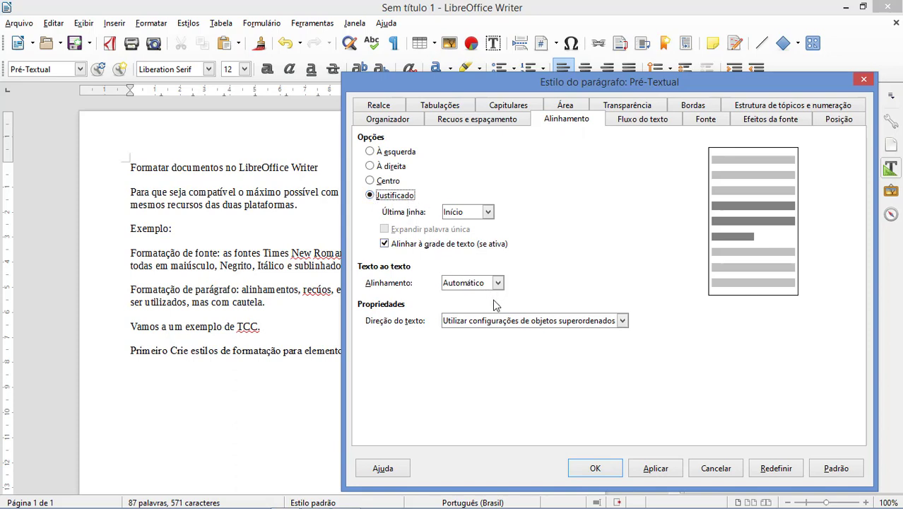
pyautogui.click(658, 470)
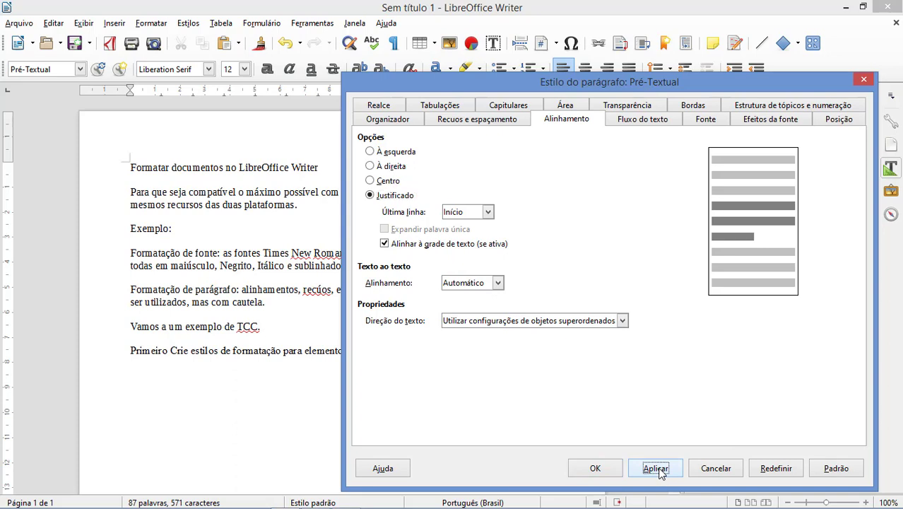
pyautogui.click(498, 120)
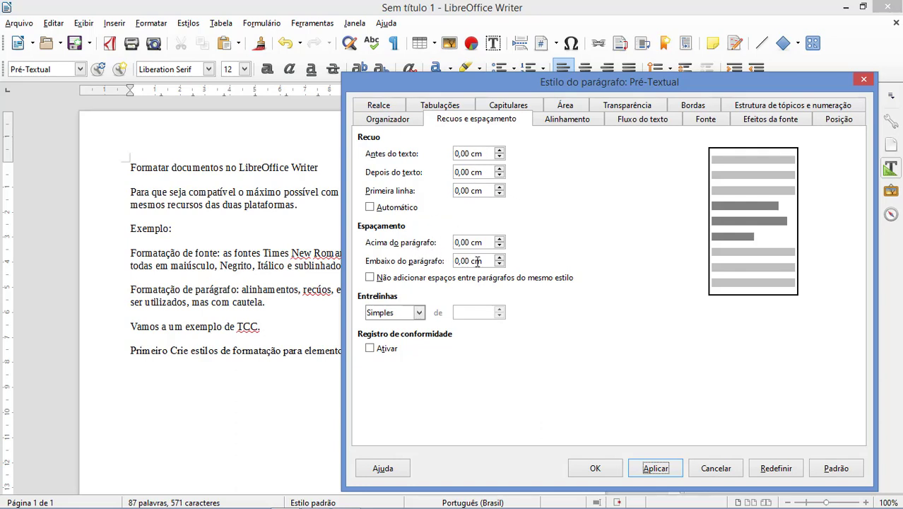
pyautogui.click(597, 469)
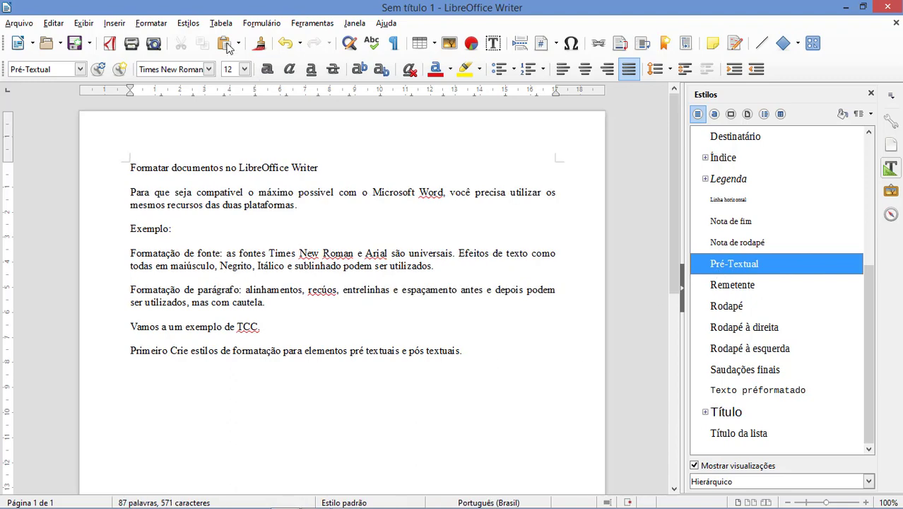
# - Create a new paragraph style named "Pós-Textual" based on the Pré-Textual style
pyautogui.click(188, 24)
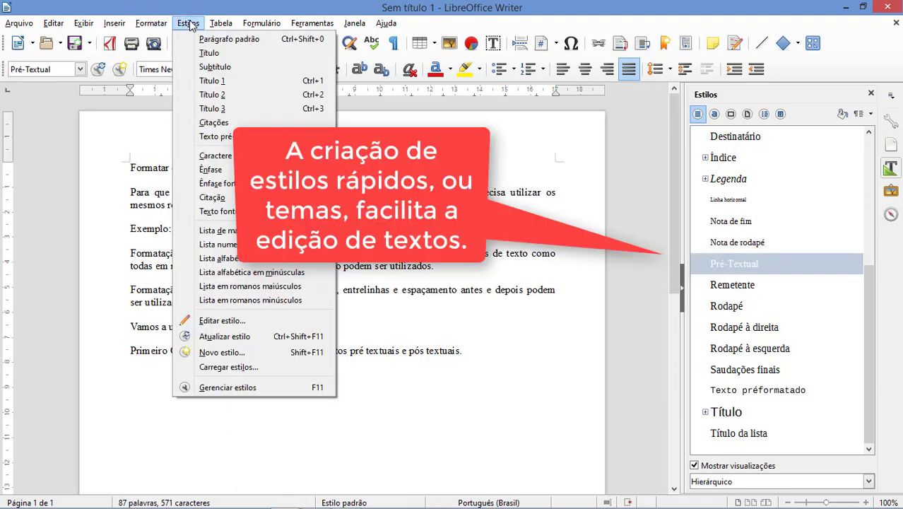
pyautogui.click(247, 352)
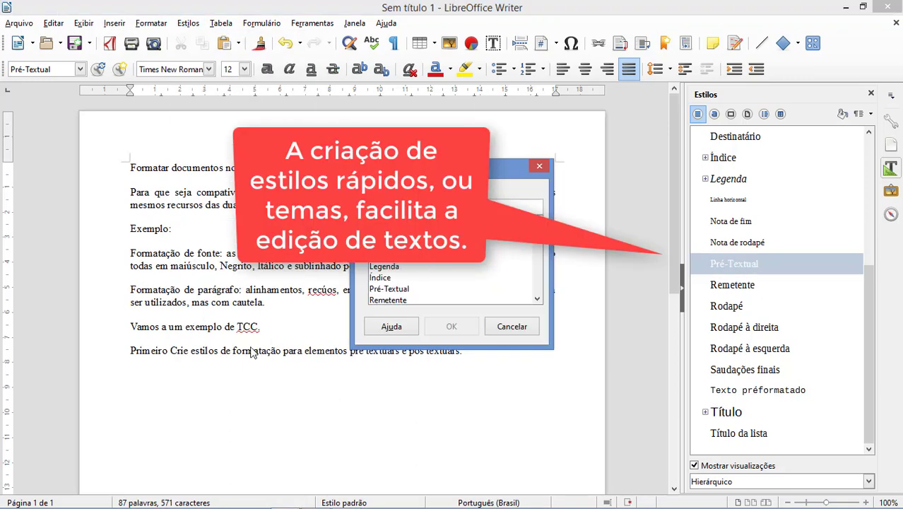
pyautogui.write('Pós-Textual')
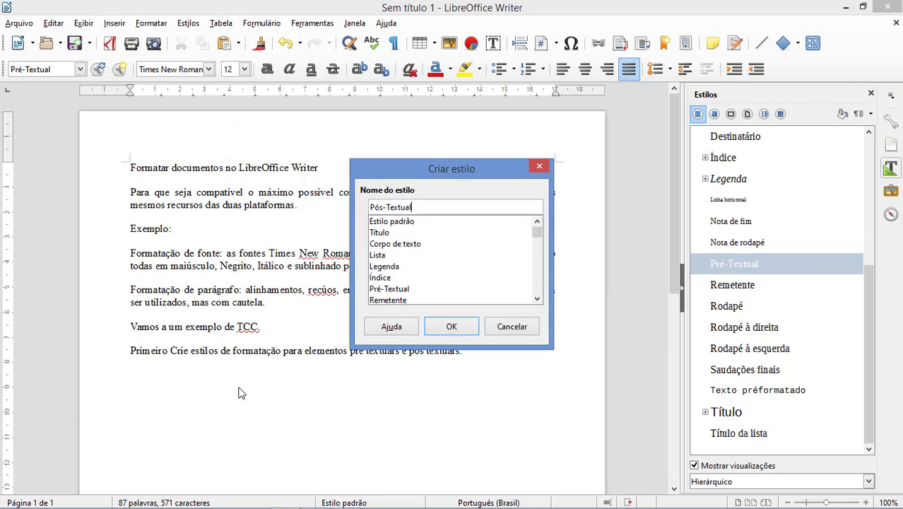
pyautogui.click(443, 327)
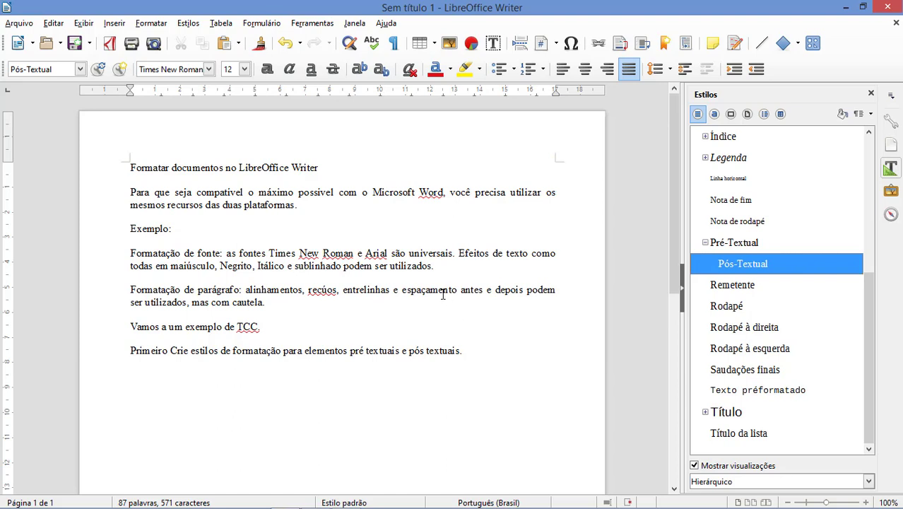
# - Modify the Pós-Textual style by setting its first-line indent to 1,50 cm
pyautogui.rightClick(748, 273)
pyautogui.click(787, 290)
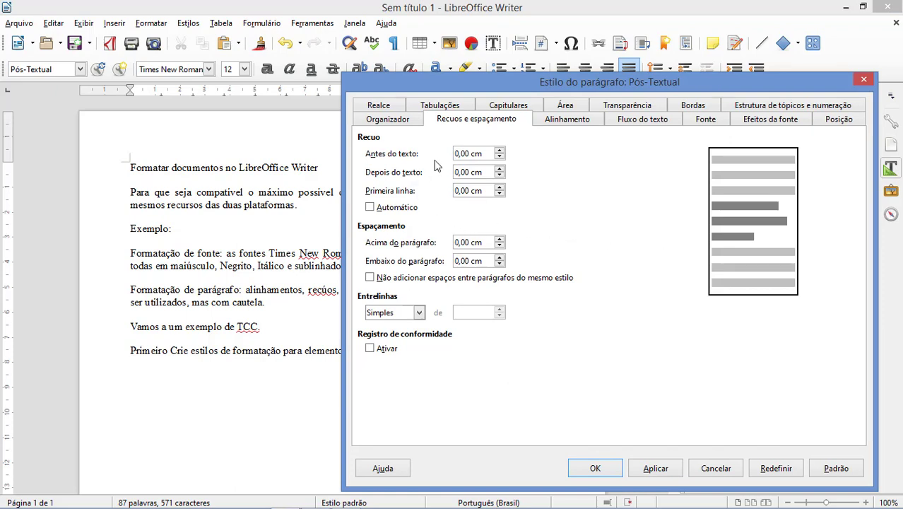
pyautogui.click(462, 190)
pyautogui.write('5')
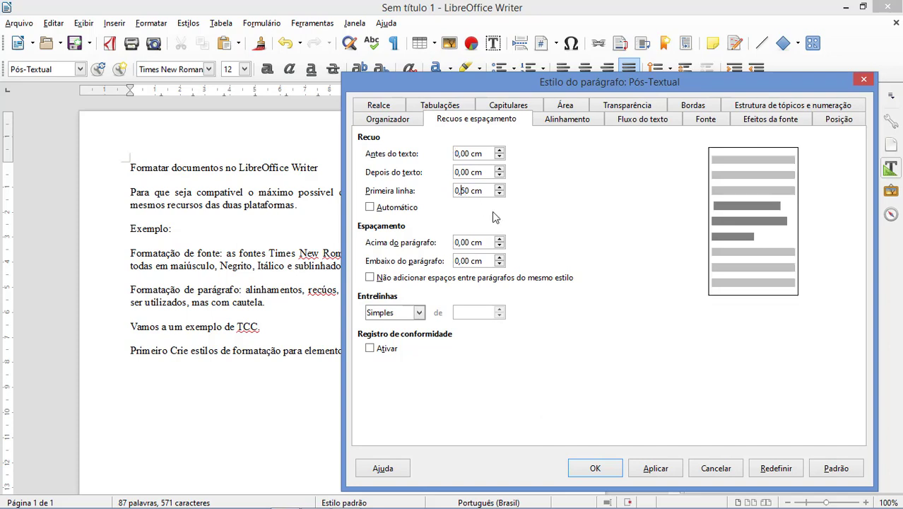
pyautogui.press('BackSpace')
pyautogui.write('1')
# - Set the Pós-Textual style's spacing below the paragraph to 1,00 cm
pyautogui.click(465, 260)
pyautogui.press('BackSpace')
pyautogui.write('5')
pyautogui.press('BackSpace')
pyautogui.write('7')
pyautogui.press('BackSpace')
pyautogui.press('BackSpace')
pyautogui.write('1')
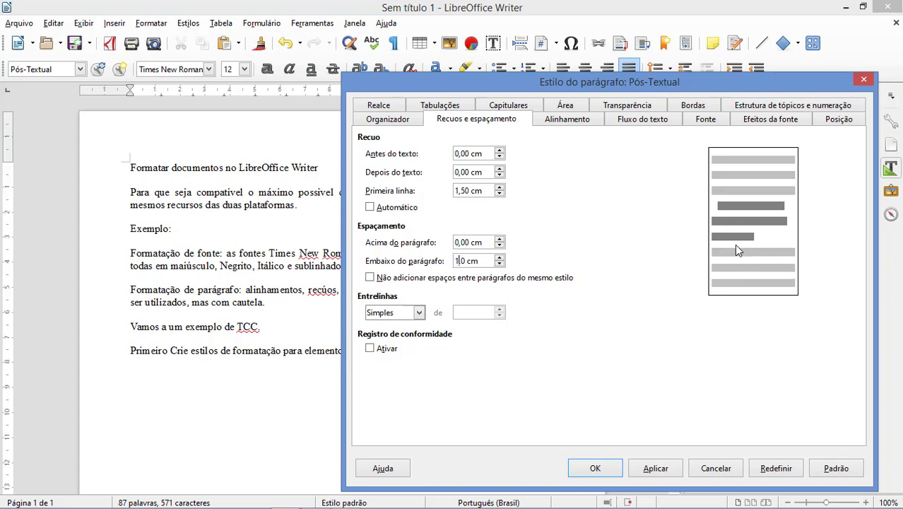
pyautogui.click(490, 243)
# - Set the Pós-Textual style's line spacing to 1,5 linha, review its alignment and font, and save the style
pyautogui.click(420, 315)
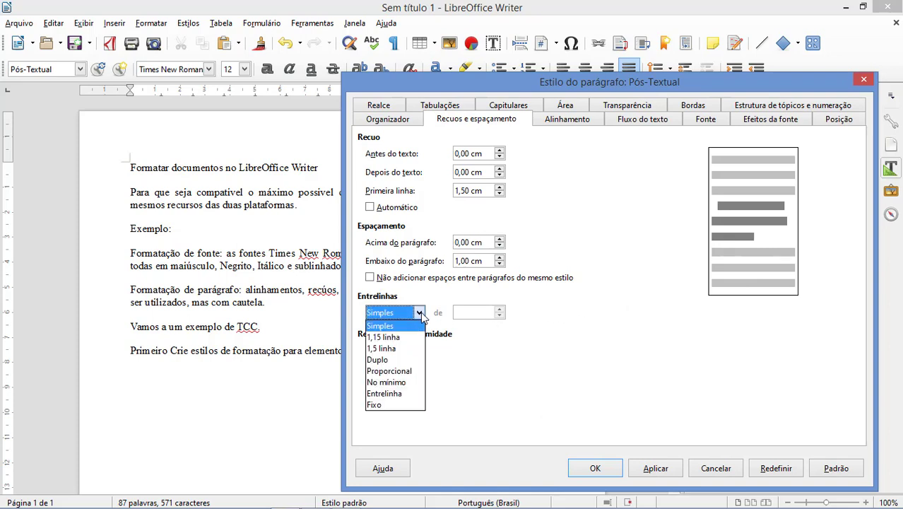
pyautogui.click(398, 348)
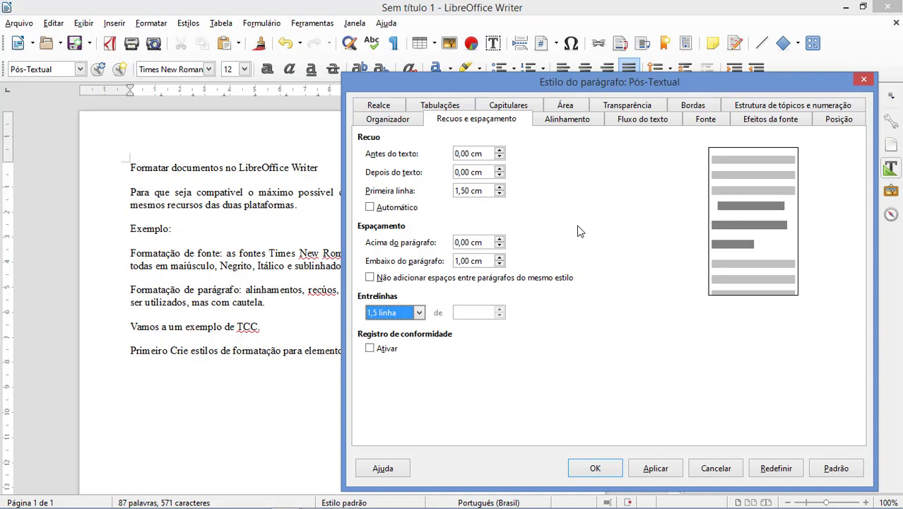
pyautogui.click(664, 469)
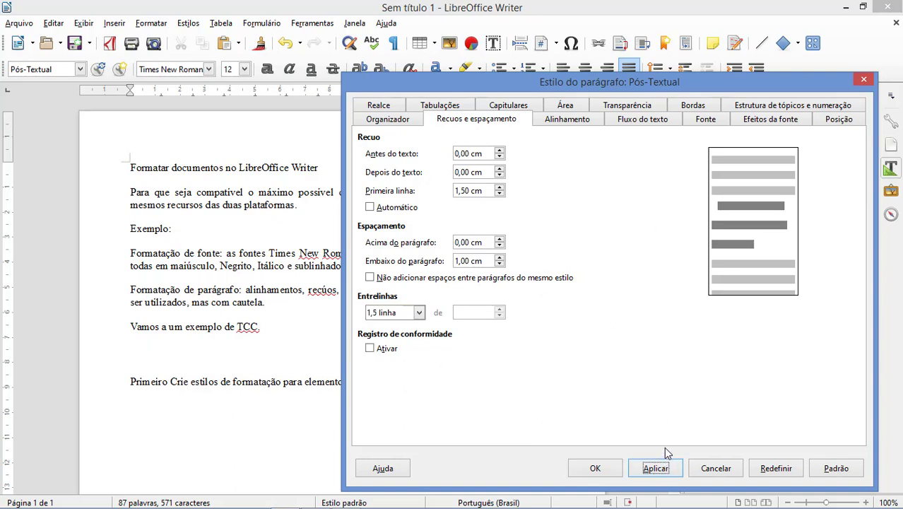
pyautogui.click(564, 120)
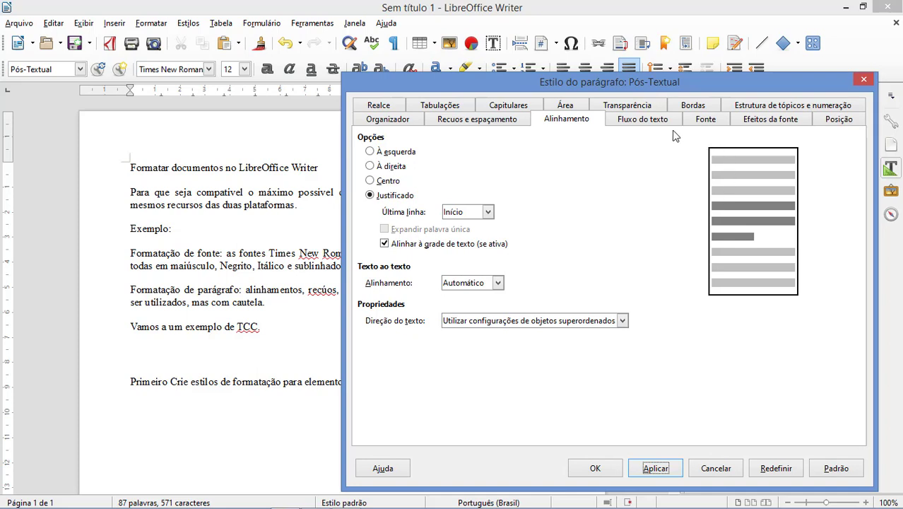
pyautogui.click(698, 122)
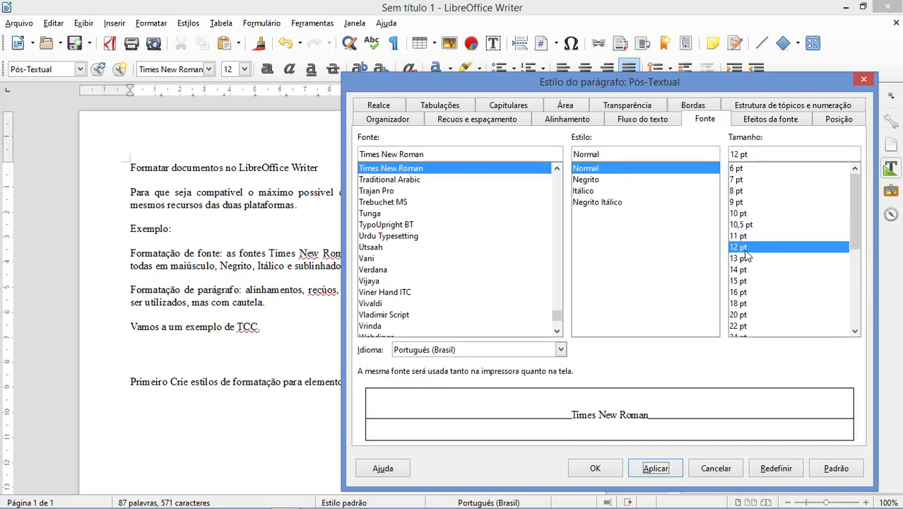
pyautogui.click(595, 469)
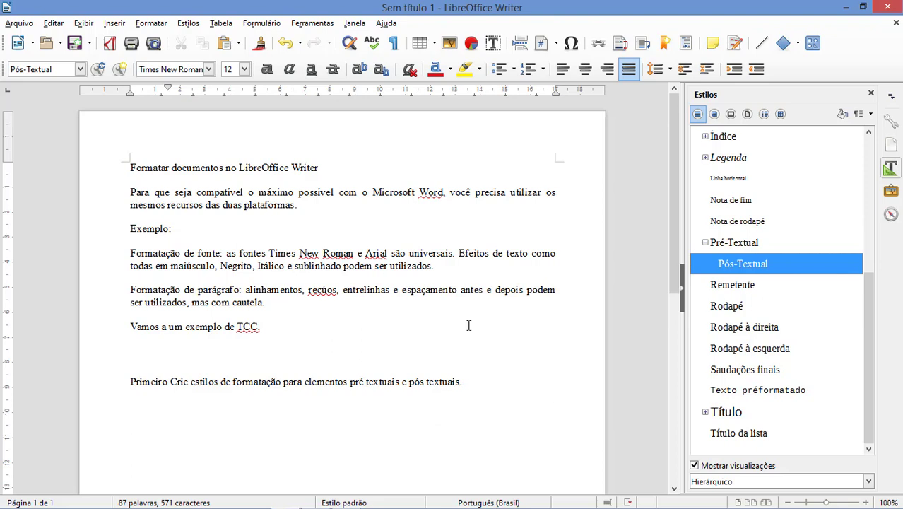
# - Apply the Pós-Textual style to the entire document text
pyautogui.moveTo(487, 377); pyautogui.dragTo(365, 355)
pyautogui.click(439, 362)
pyautogui.moveTo(517, 383); pyautogui.dragTo(96, 154)
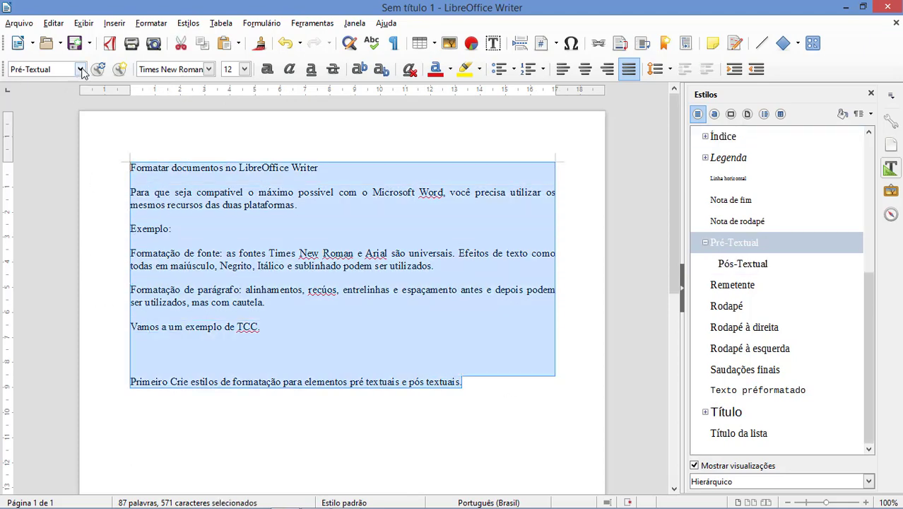
pyautogui.click(80, 69)
pyautogui.click(41, 280)
pyautogui.scroll(-1, 327, 349)
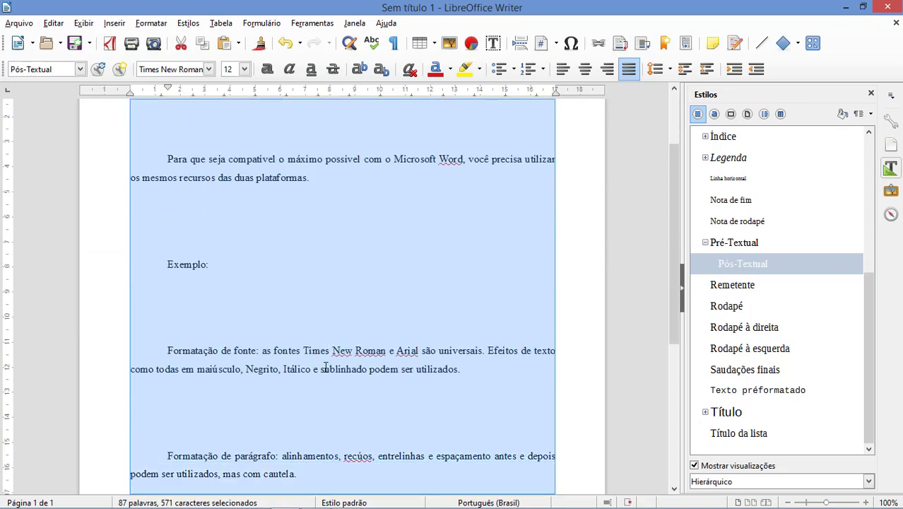
# - Remove the empty paragraph between the title and the first body paragraph
pyautogui.scroll(3, 262, 281)
pyautogui.click(208, 209)
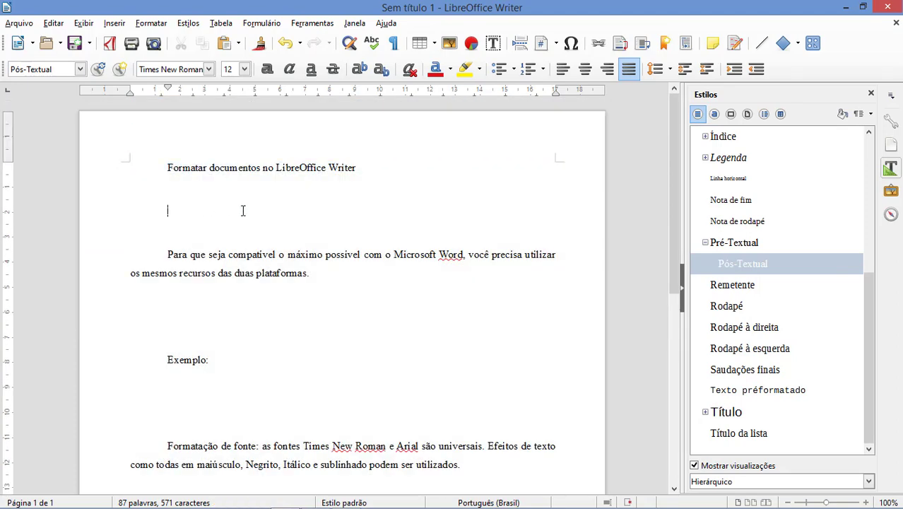
pyautogui.press('Delete')
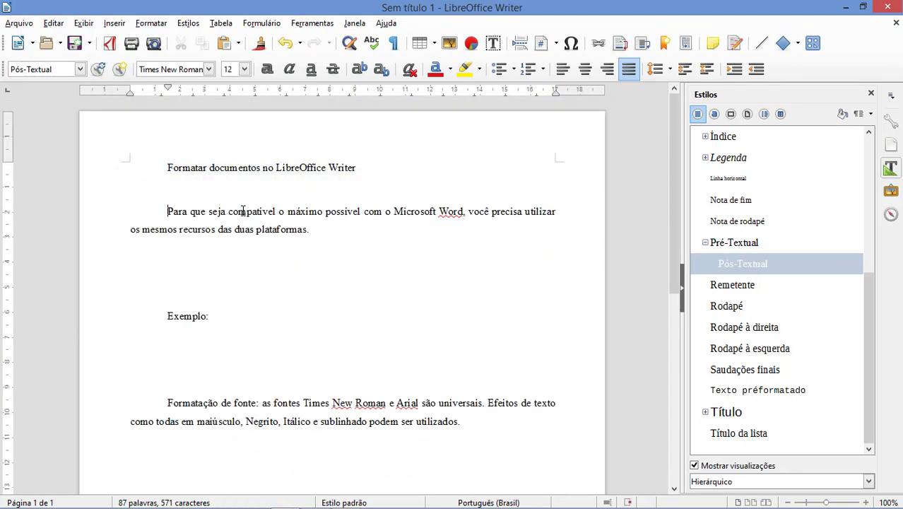
pyautogui.moveTo(201, 196); pyautogui.dragTo(191, 185)
pyautogui.click(192, 185)
# - Modify the Pós-Textual style by setting its spacing below the paragraph to 0,50 cm, and save the style
pyautogui.rightClick(756, 265)
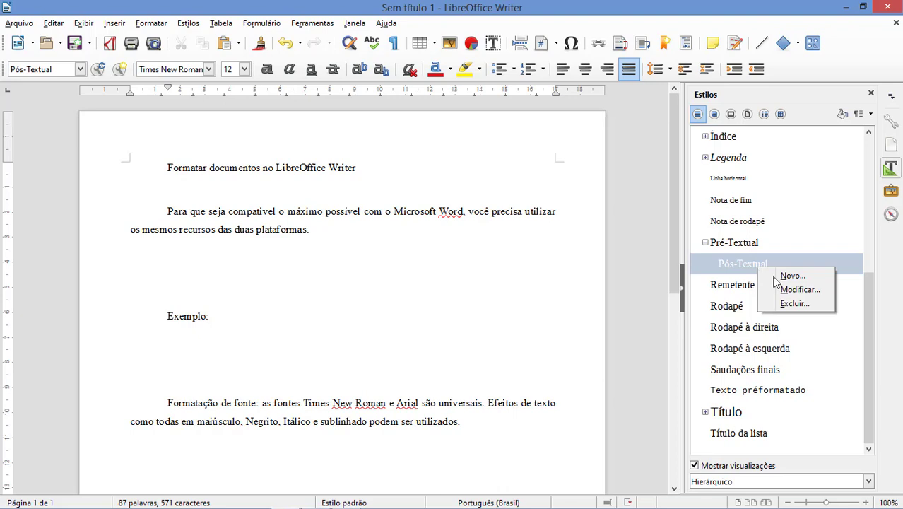
pyautogui.click(791, 289)
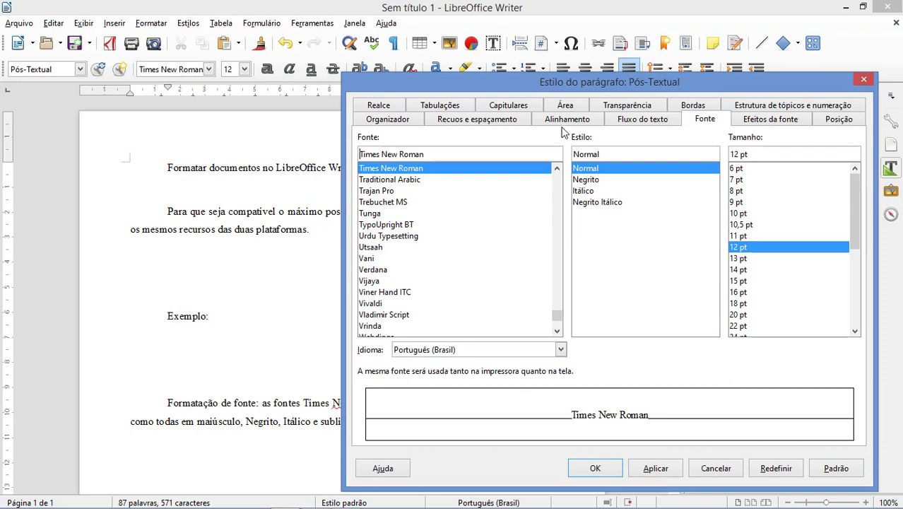
pyautogui.click(492, 121)
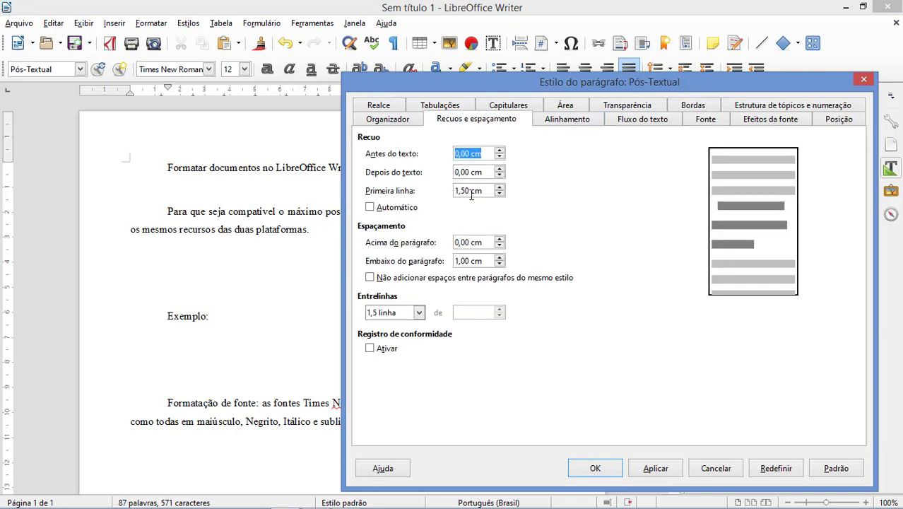
pyautogui.click(462, 260)
pyautogui.press('BackSpace')
pyautogui.press('BackSpace')
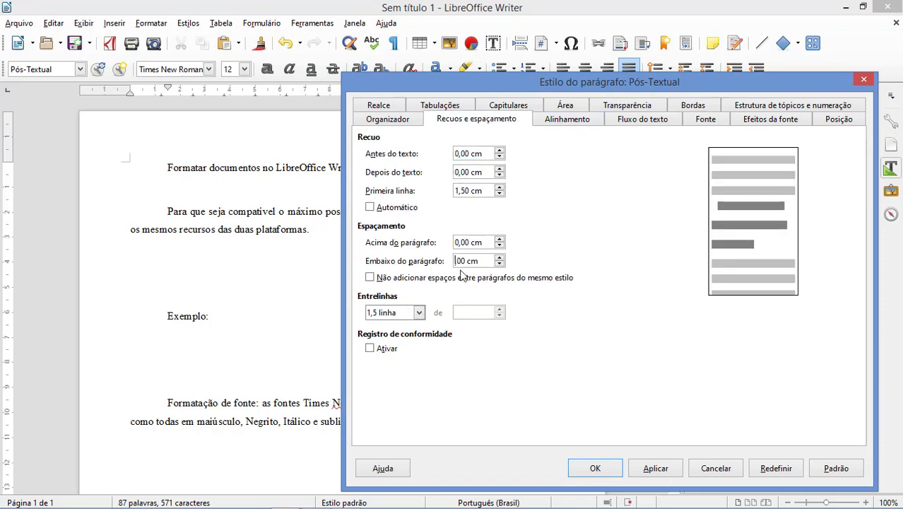
pyautogui.write('0')
pyautogui.press('Delete')
pyautogui.write('5')
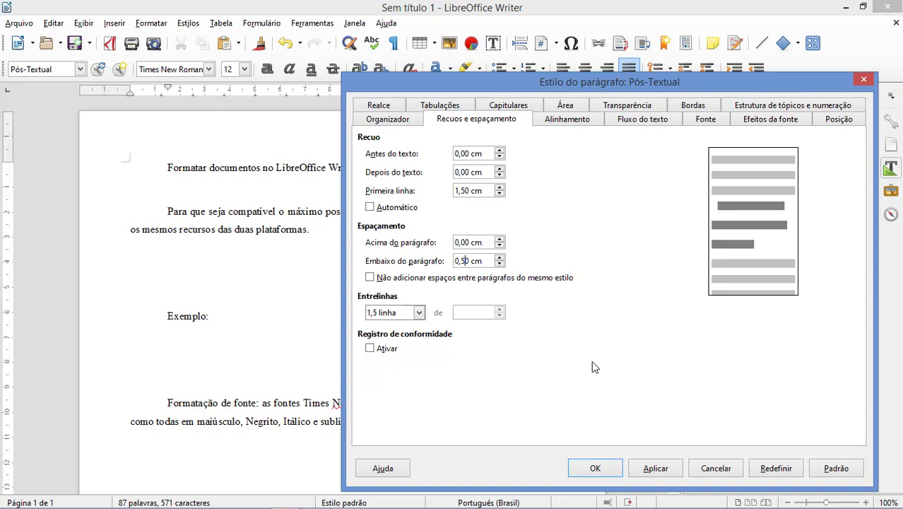
pyautogui.click(662, 470)
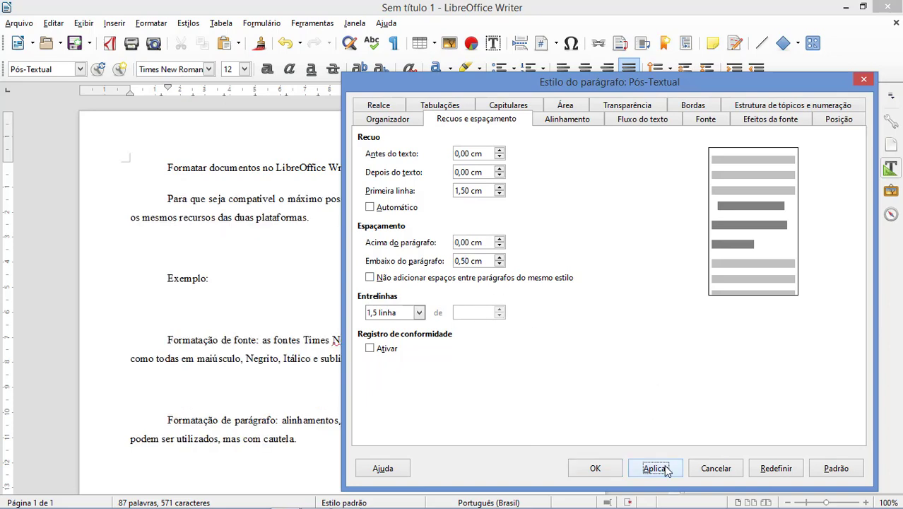
pyautogui.click(592, 470)
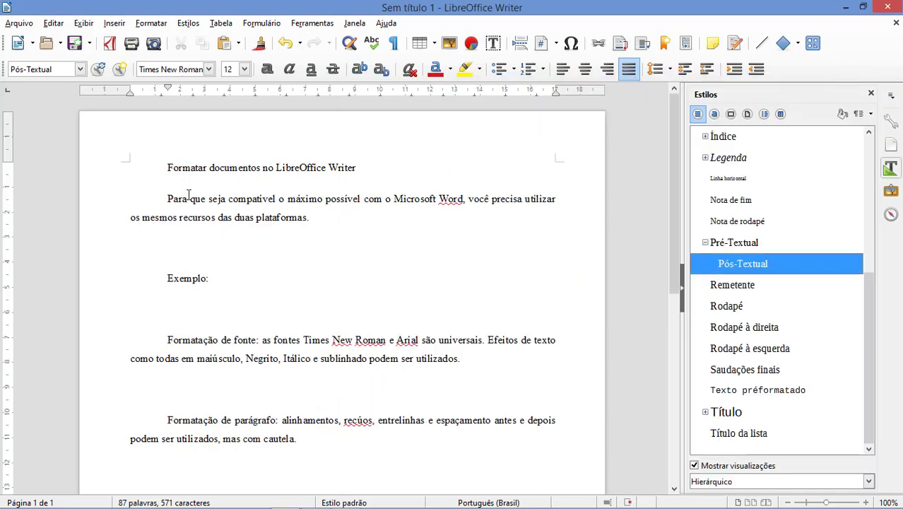
# - Delete the remaining empty paragraphs between the body paragraphs, from the first body paragraph through the TCC line
pyautogui.click(335, 218)
pyautogui.press('Delete')
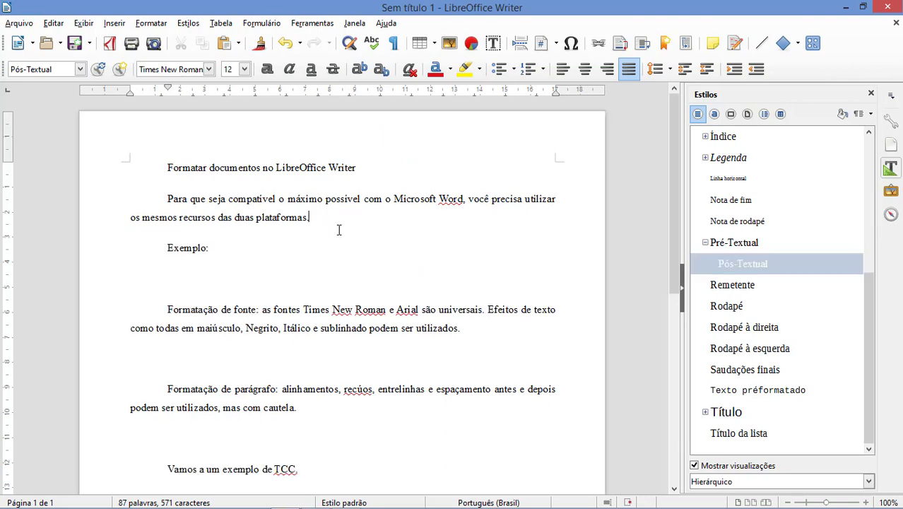
pyautogui.press('Delete')
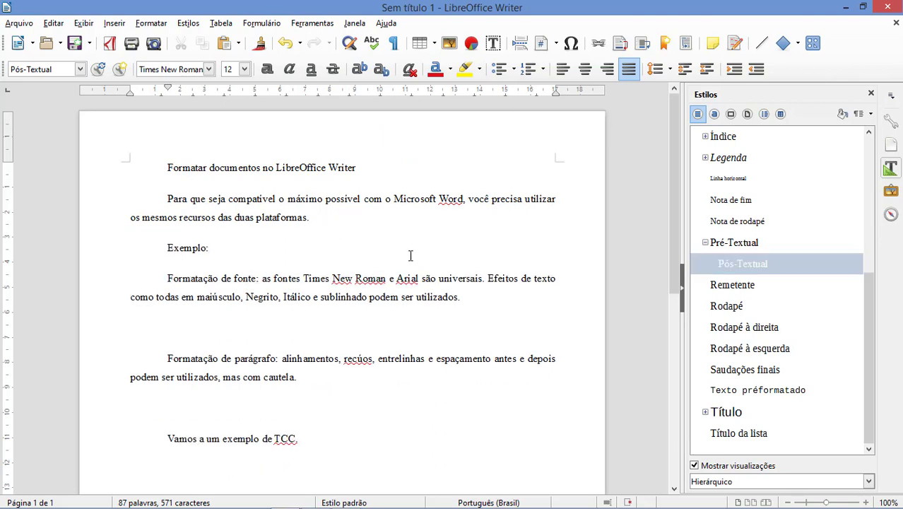
pyautogui.click(493, 302)
pyautogui.press('Delete')
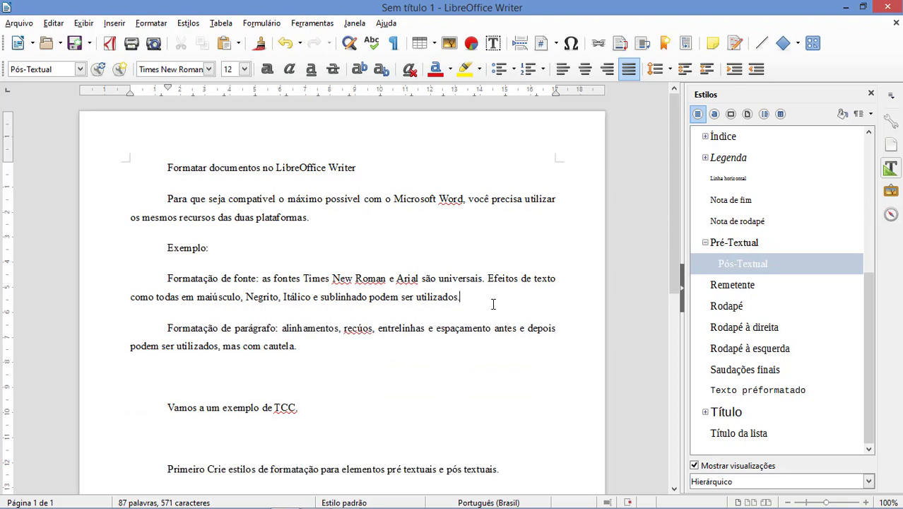
pyautogui.scroll(-1, 367, 328)
pyautogui.click(325, 313)
pyautogui.press('Delete')
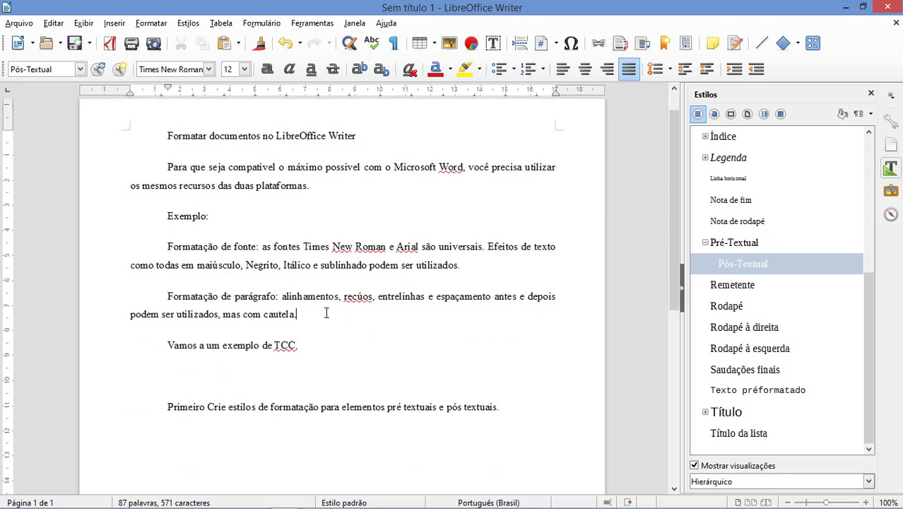
pyautogui.click(346, 346)
pyautogui.press('Delete')
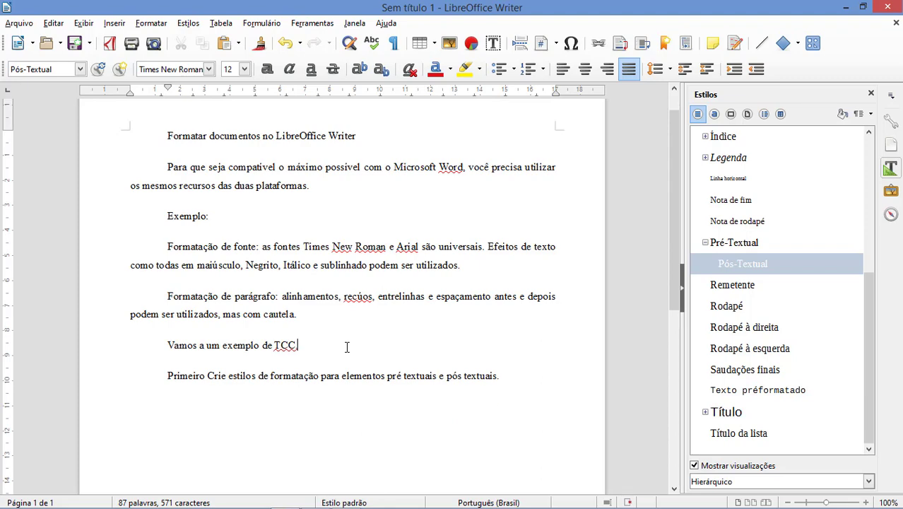
pyautogui.scroll(1, 347, 347)
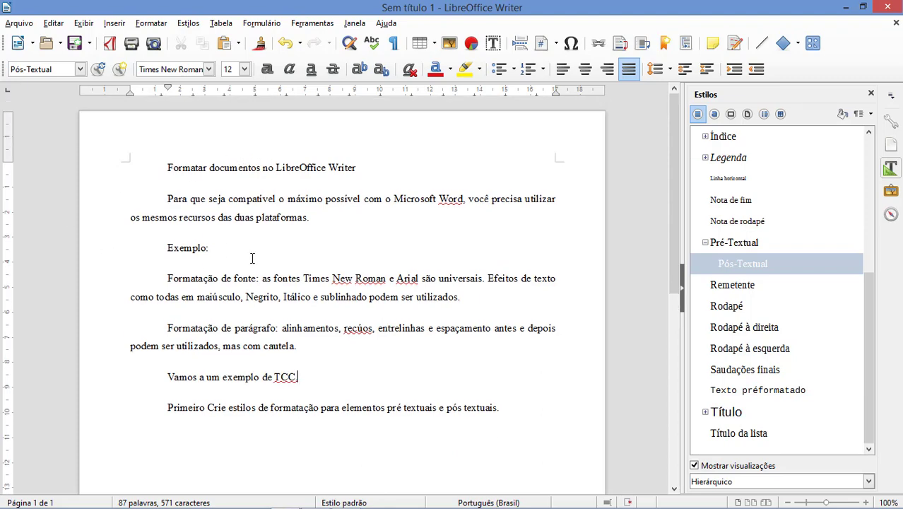
# - Compare the Pré-Textual and Pós-Textual styles on the whole text, ending with Pré-Textual applied
pyautogui.hotkey('ctrl', 'a')
pyautogui.doubleClick(734, 243)
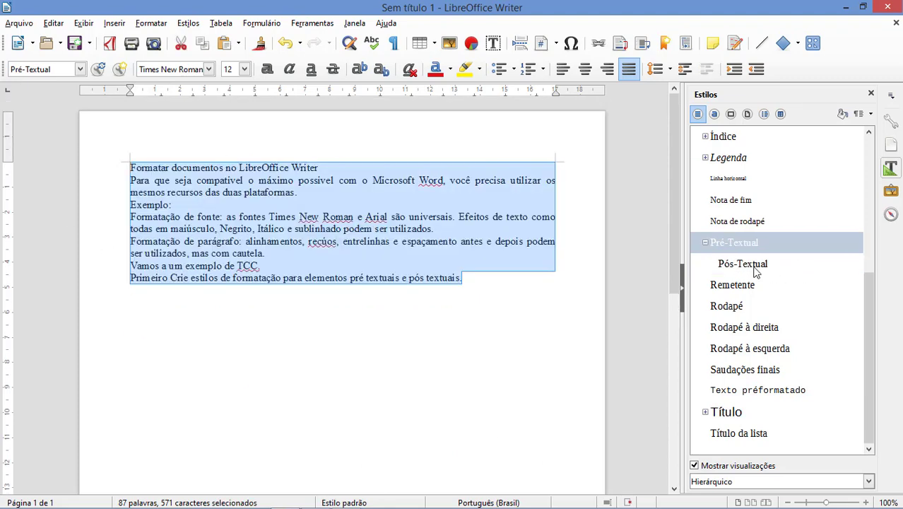
pyautogui.doubleClick(755, 264)
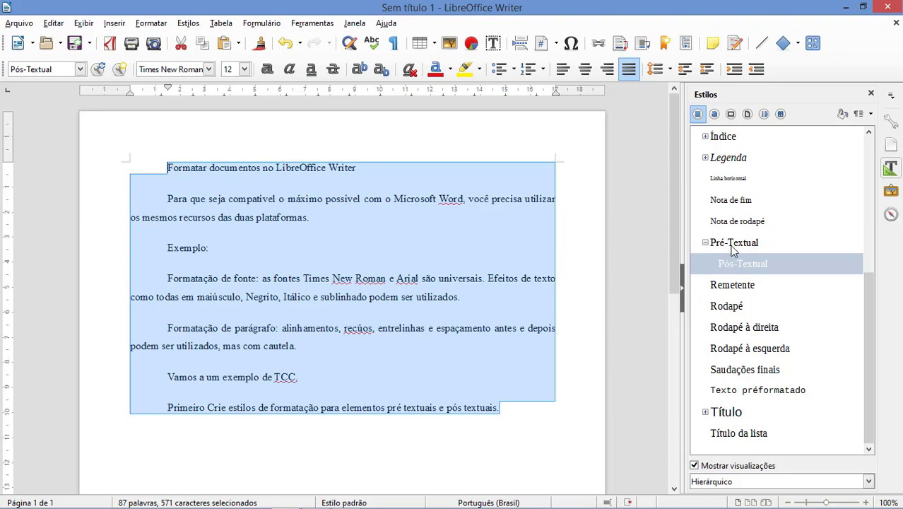
pyautogui.click(740, 243)
pyautogui.doubleClick(740, 243)
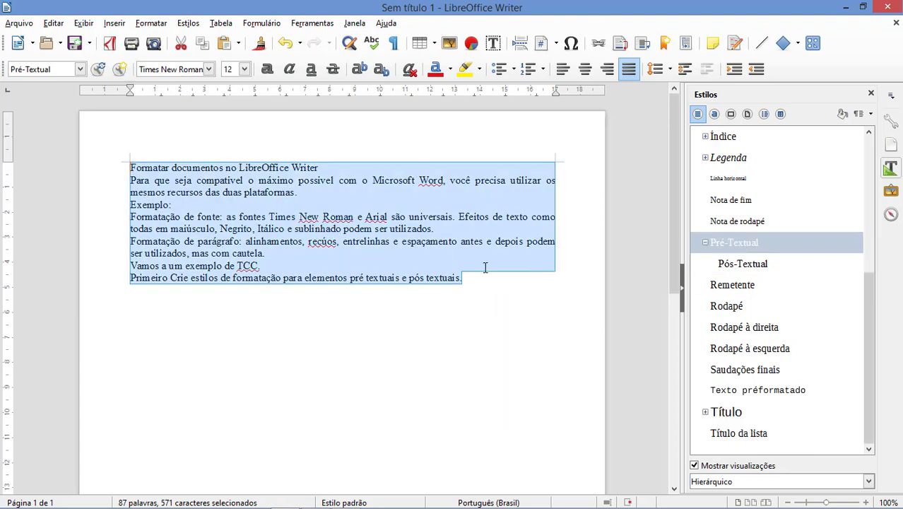
# - Replace all the document's text with the lines "Nome da universidade aqui" and "nome do curso aqui"
pyautogui.press('Delete')
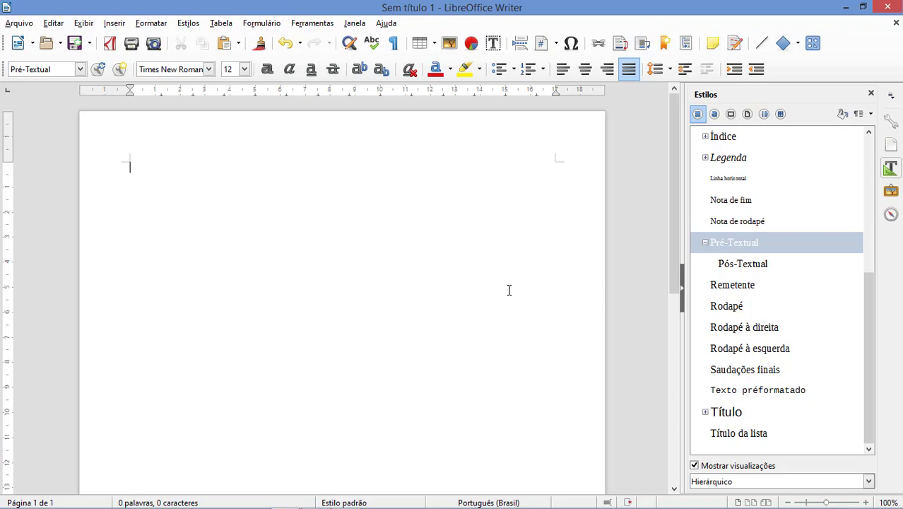
pyautogui.write('Nome da')
pyautogui.write(' universidade aqui ')
pyautogui.write('nome do curso aqui')
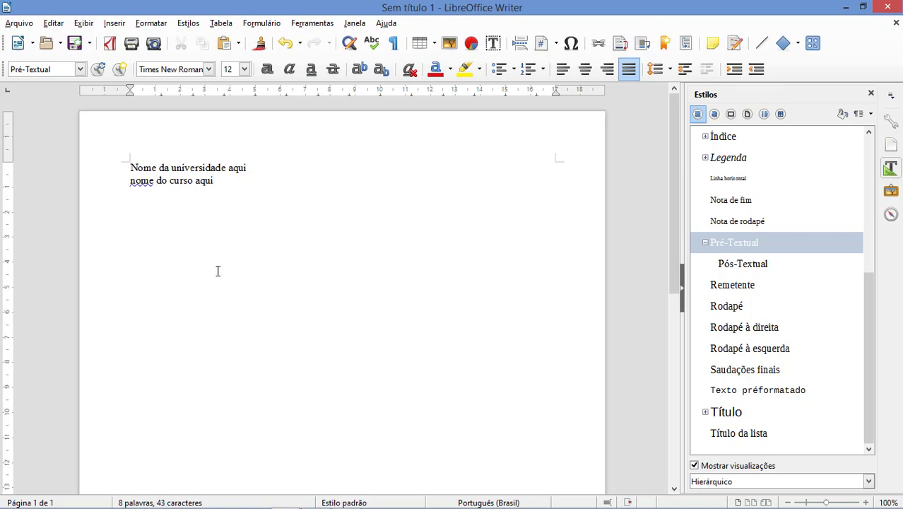
# - Add "nome do aluno", "titulo do trabalho aqui", and "cidade" with "ano" directly beneath it, separating the groups with blank lines
pyautogui.write('nome do aluno')
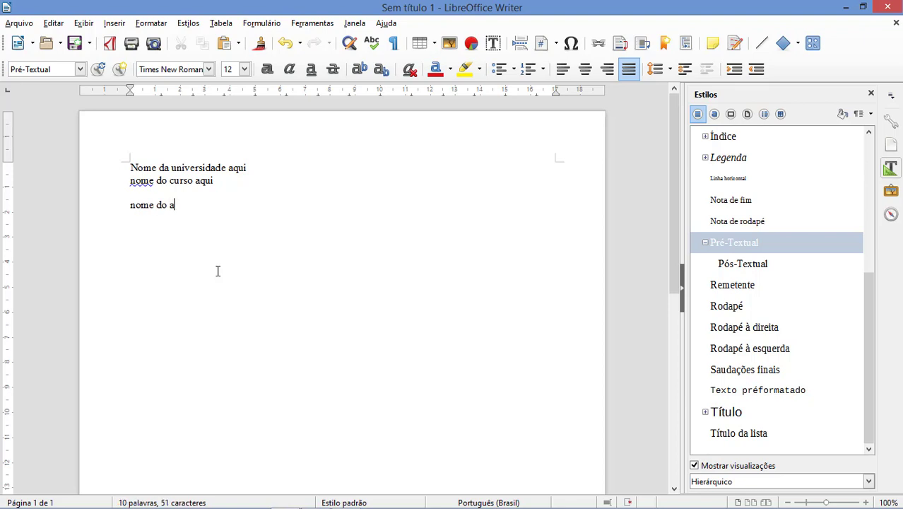
pyautogui.press('Return')
pyautogui.write('titulo do trabalho aqui')
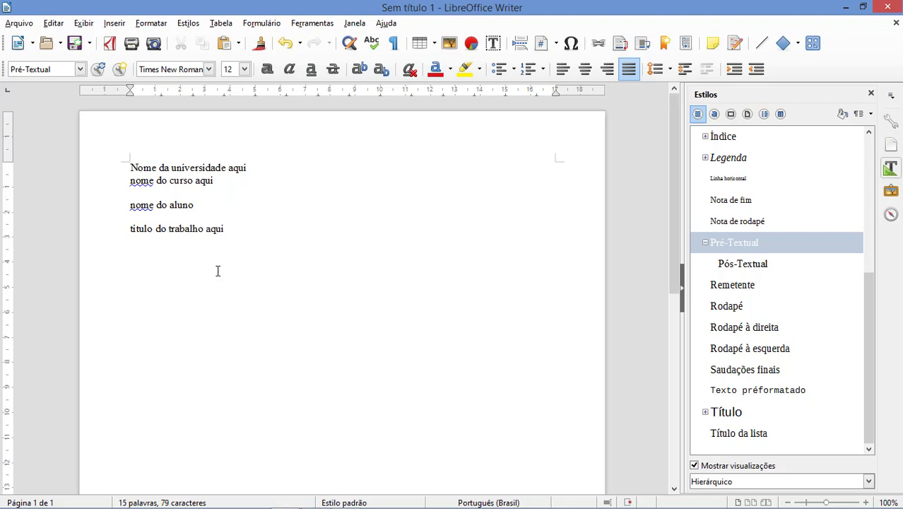
pyautogui.press('Return')
pyautogui.write('cidade ')
pyautogui.write('ano')
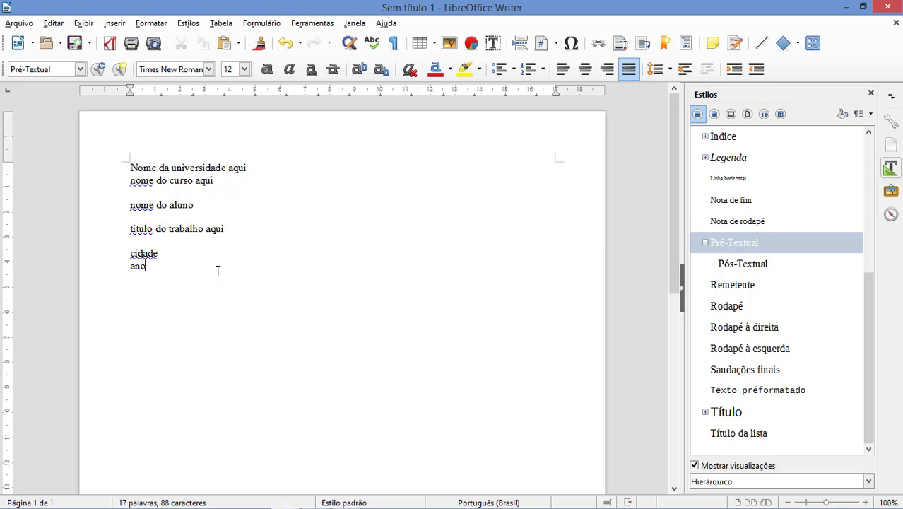
# - Set the page style's left and top (Em cima) margins to 3 cm
pyautogui.click(151, 24)
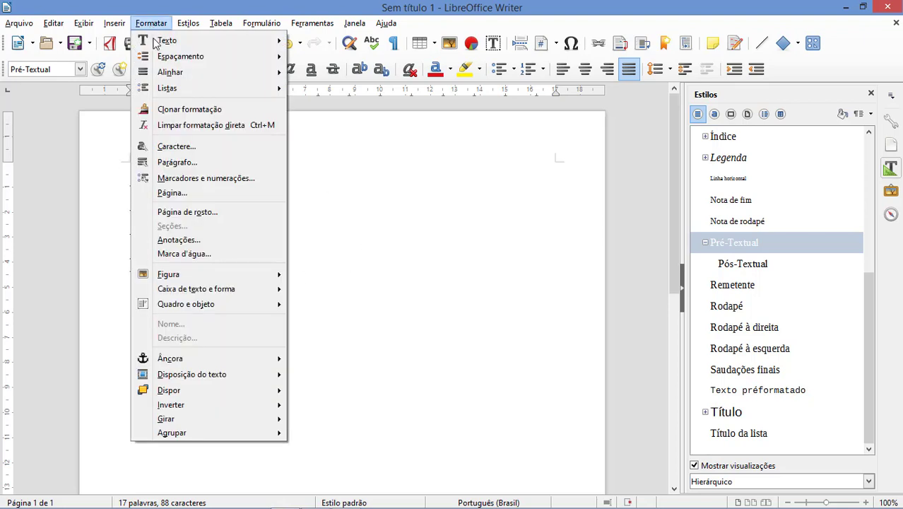
pyautogui.click(199, 199)
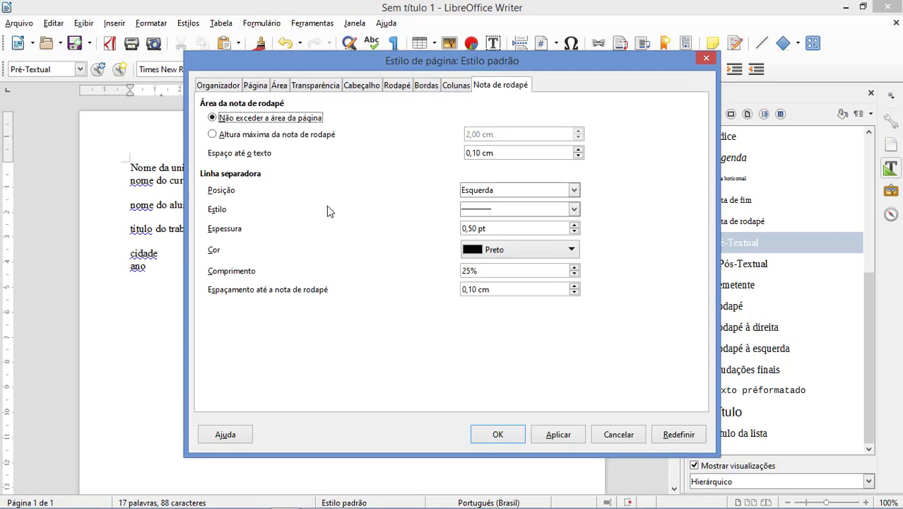
pyautogui.click(258, 86)
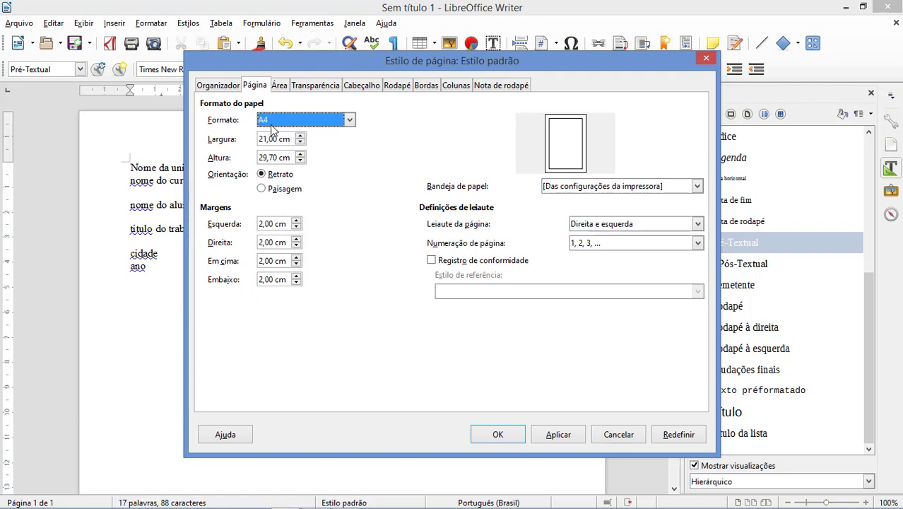
pyautogui.click(279, 85)
pyautogui.click(255, 85)
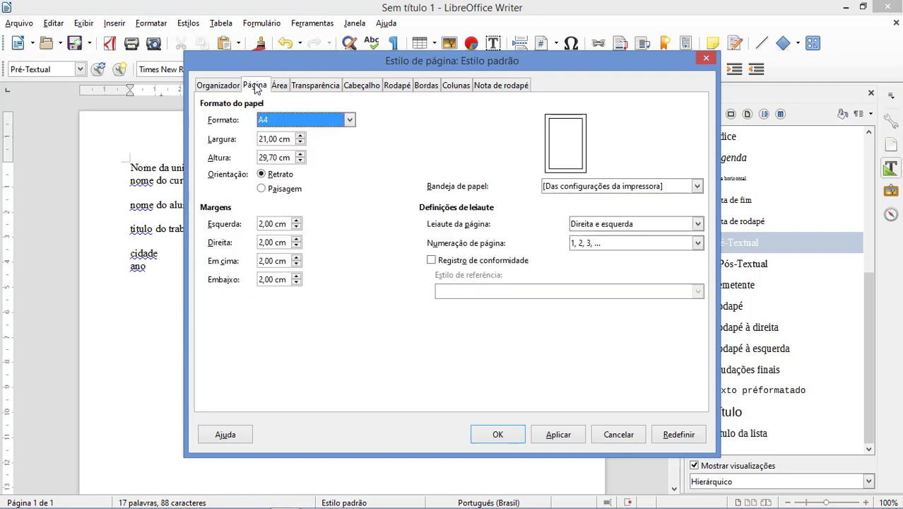
pyautogui.click(261, 224)
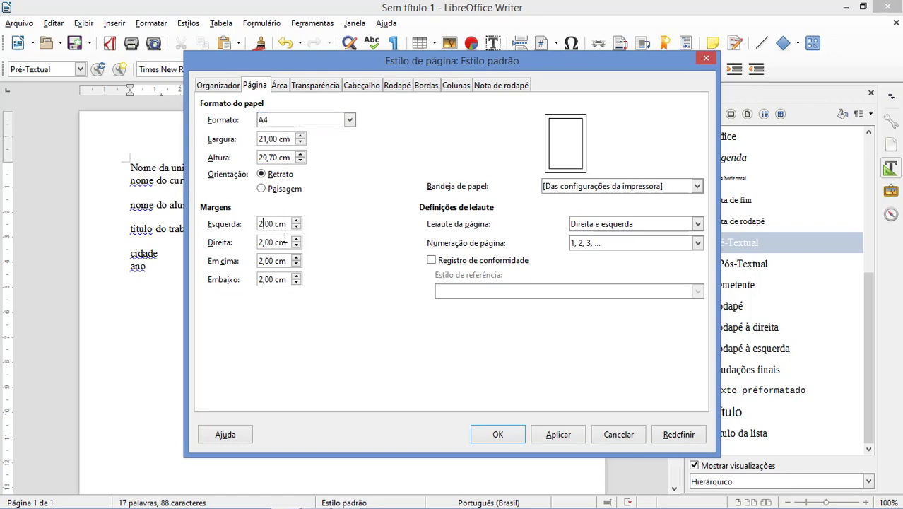
pyautogui.press('BackSpace')
pyautogui.write('3')
pyautogui.click(262, 260)
pyautogui.press('BackSpace')
pyautogui.write('3')
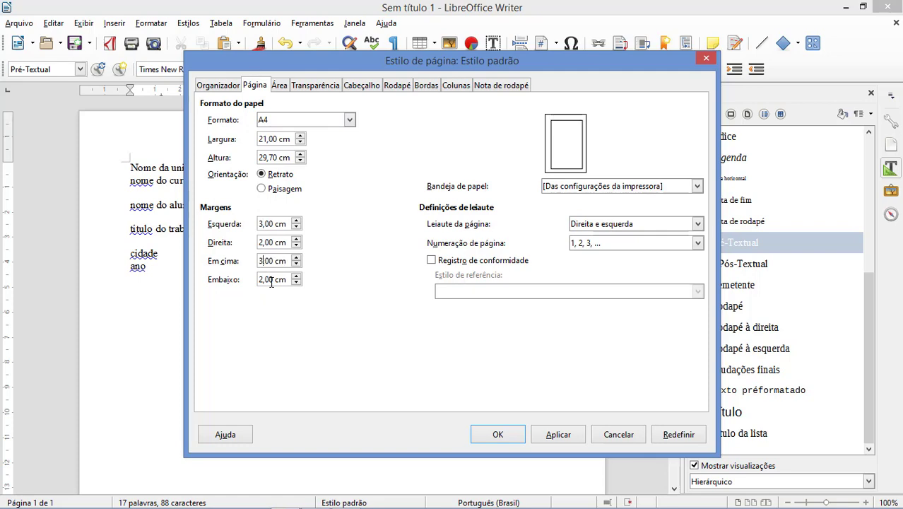
# - Enable the header in the page style, set its right margin to 2 cm, and apply the page style changes
pyautogui.click(364, 86)
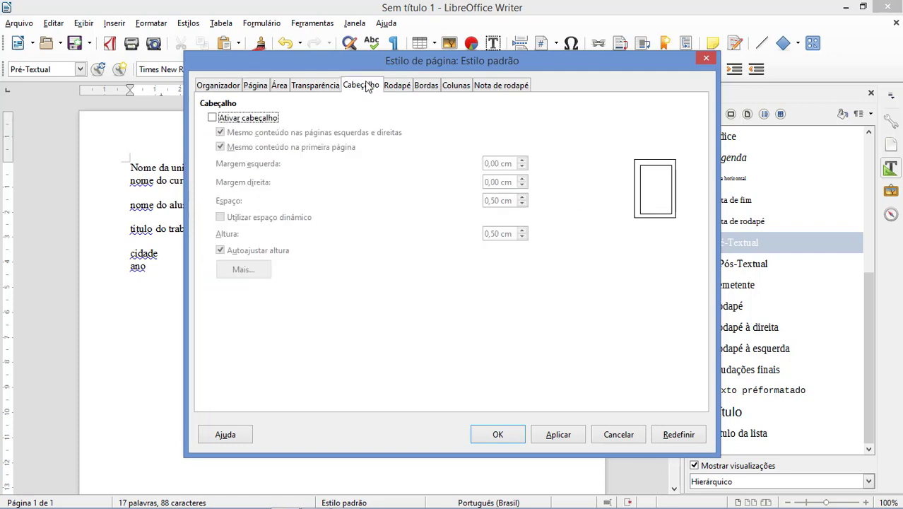
pyautogui.click(213, 118)
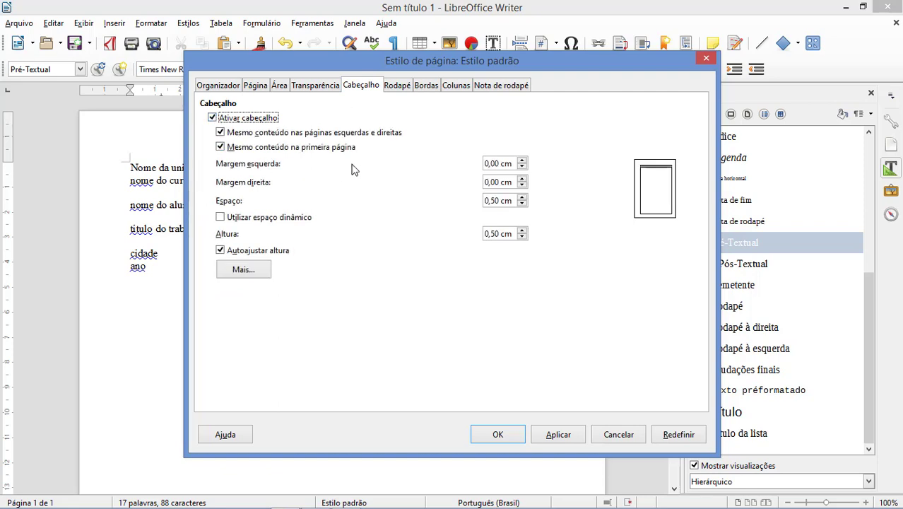
pyautogui.click(487, 182)
pyautogui.press('Delete')
pyautogui.write('2')
pyautogui.click(564, 438)
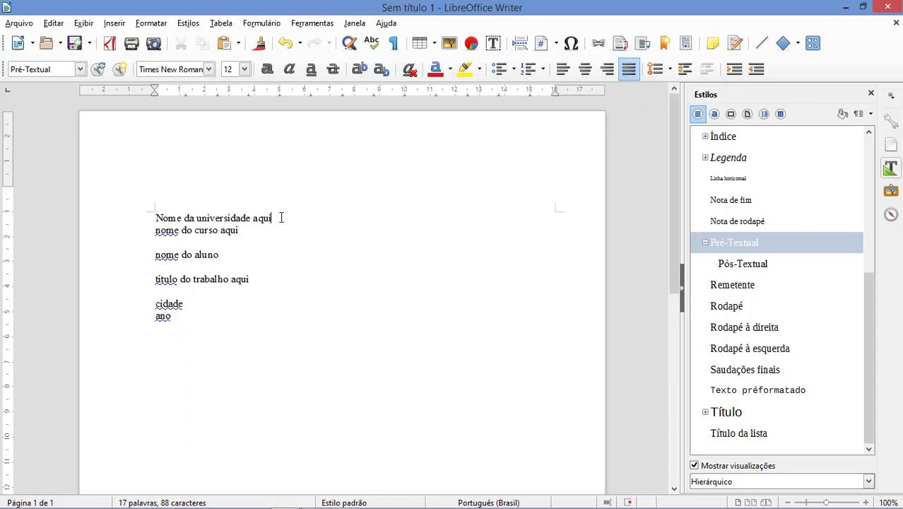
pyautogui.moveTo(280, 217); pyautogui.dragTo(151, 217)
pyautogui.click(308, 241)
pyautogui.click(84, 23)
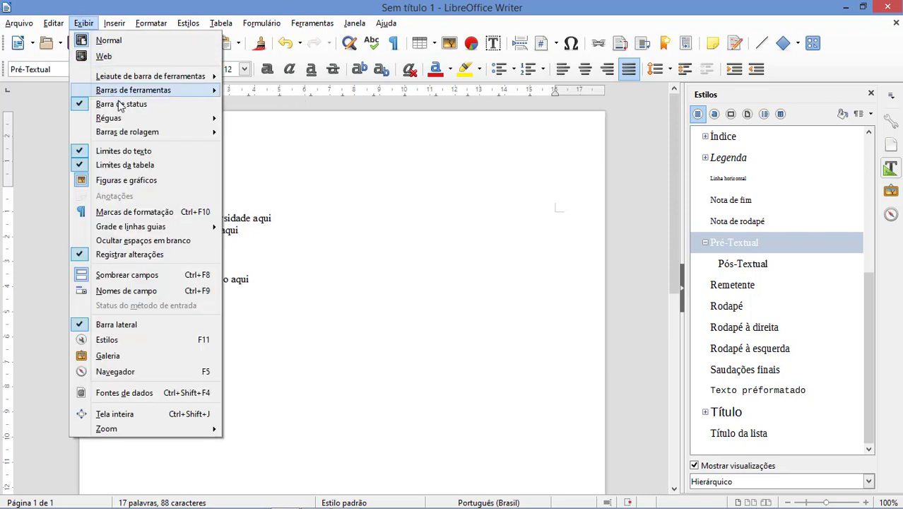
pyautogui.moveTo(119, 120)
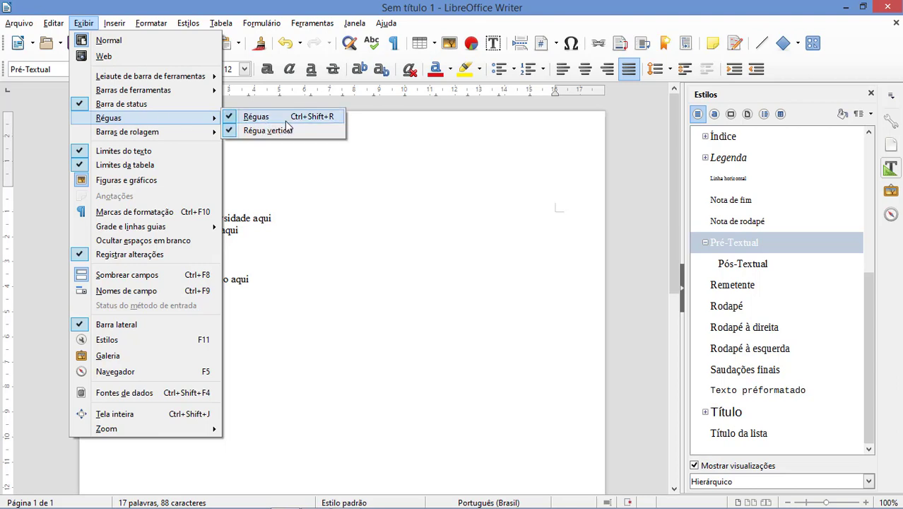
pyautogui.click(400, 168)
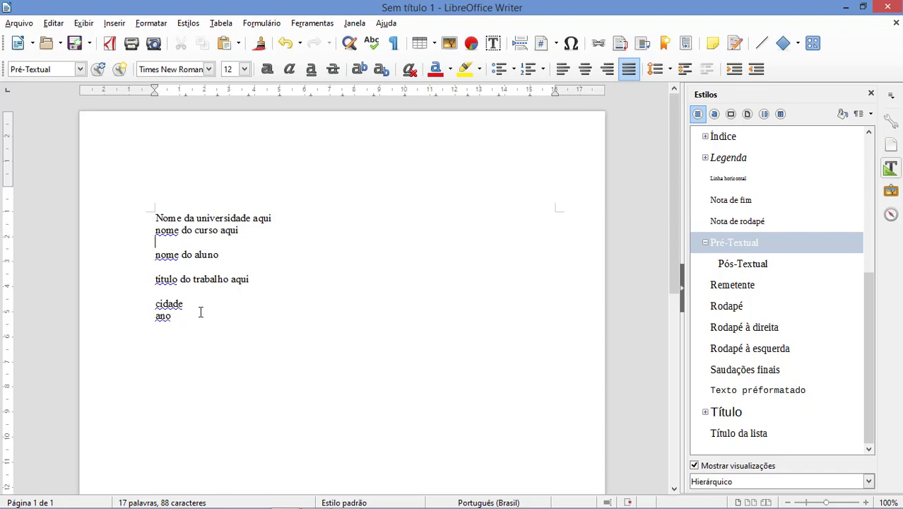
# - Convert all the cover text, from the university line to ANO, to uppercase and centre it horizontally
pyautogui.moveTo(176, 315); pyautogui.dragTo(150, 217)
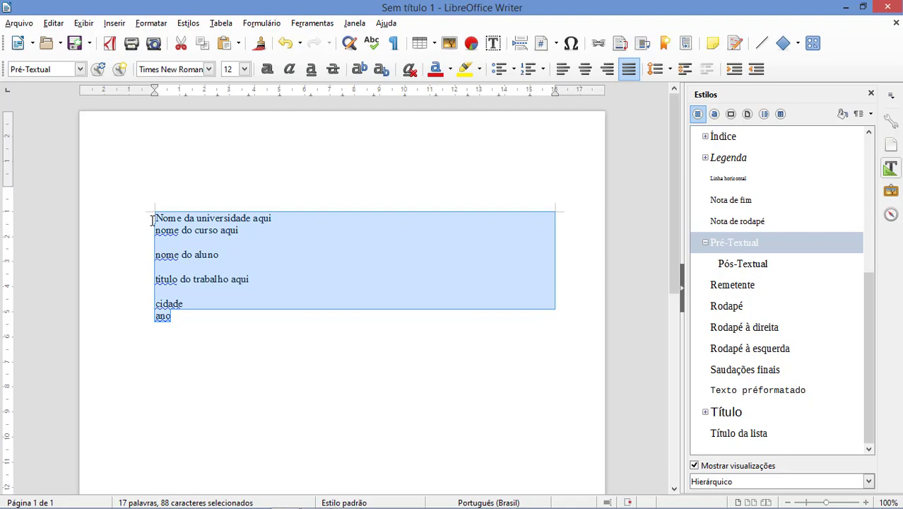
pyautogui.hotkey('shift', 'F3')
pyautogui.hotkey('shift', 'F3')
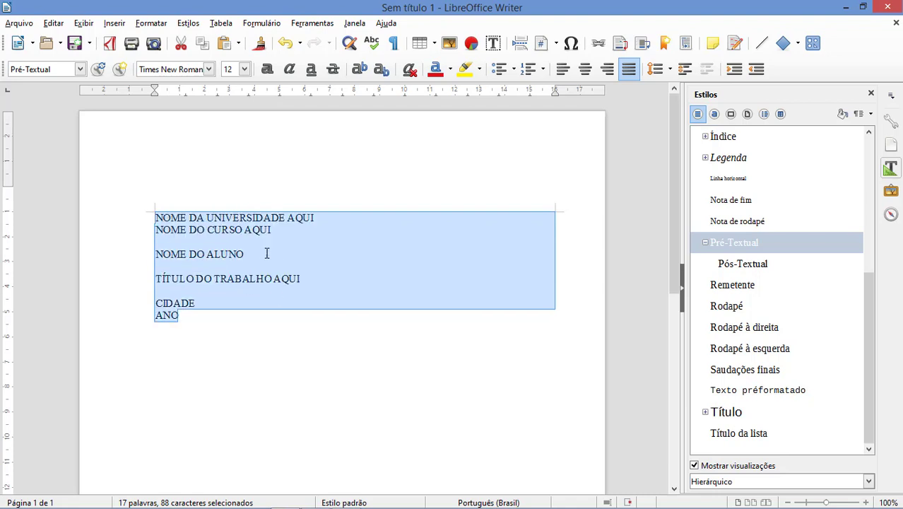
pyautogui.click(588, 70)
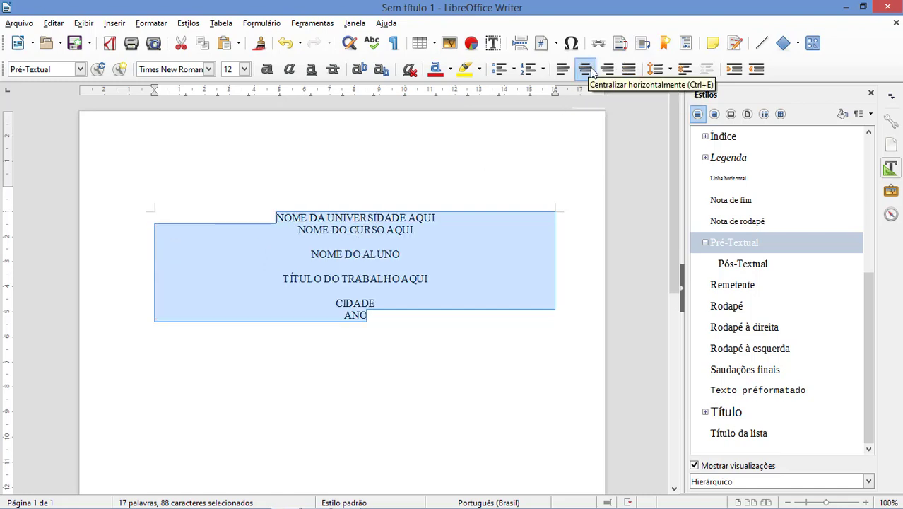
pyautogui.click(435, 238)
# - Format the line "TÍTULO DO TRABALHO AQUI" as 16 pt bold
pyautogui.moveTo(434, 279); pyautogui.dragTo(282, 281)
pyautogui.click(244, 69)
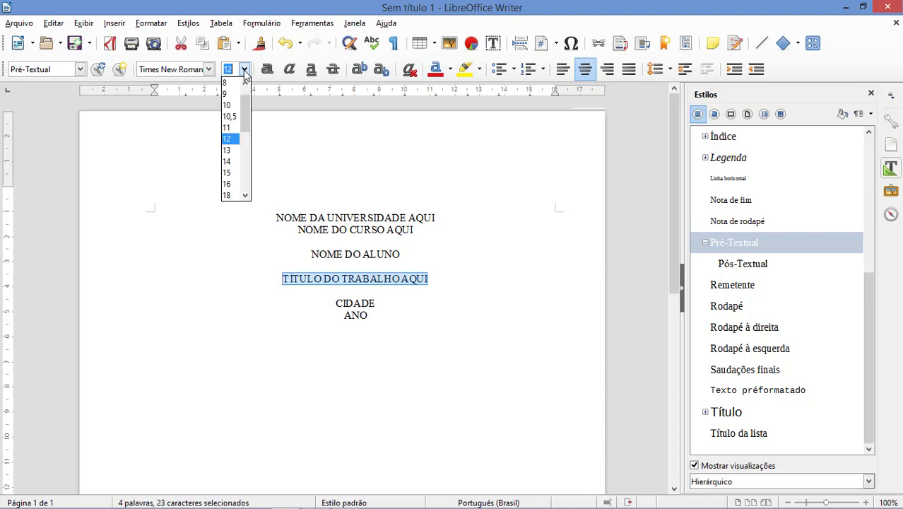
pyautogui.click(227, 183)
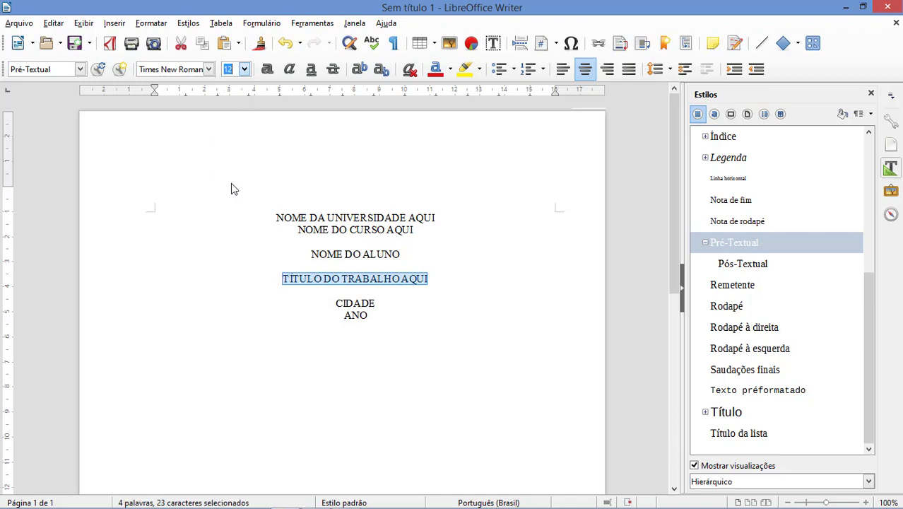
pyautogui.click(267, 69)
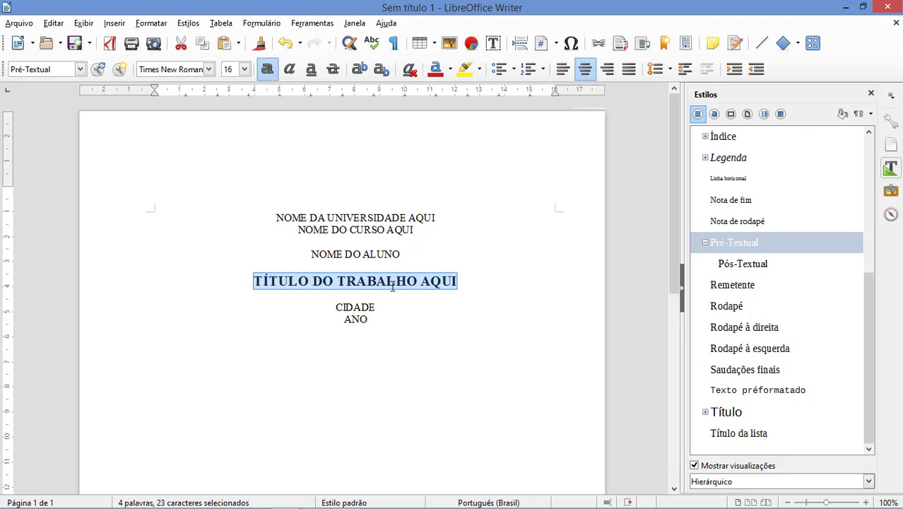
# - Make all the cover page lines bold, from the university name through ANO
pyautogui.moveTo(386, 313); pyautogui.dragTo(270, 98)
pyautogui.click(268, 69)
pyautogui.click(350, 164)
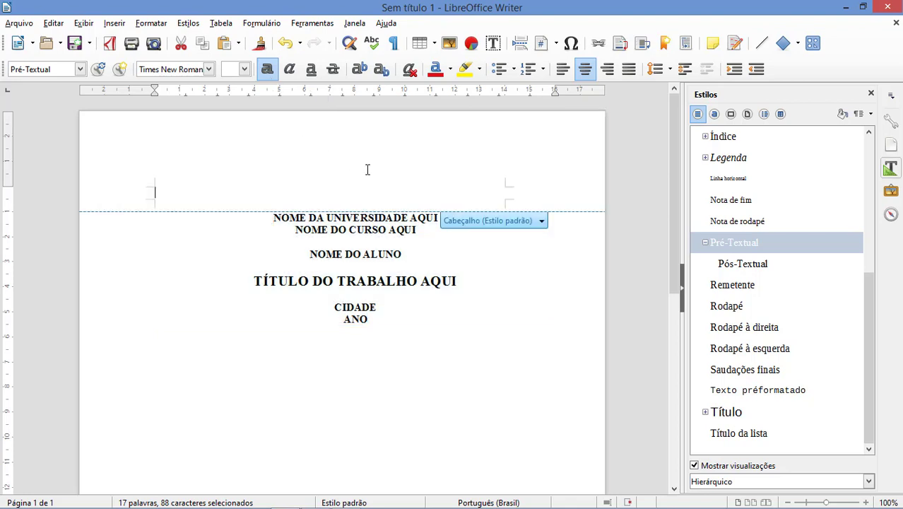
pyautogui.click(454, 308)
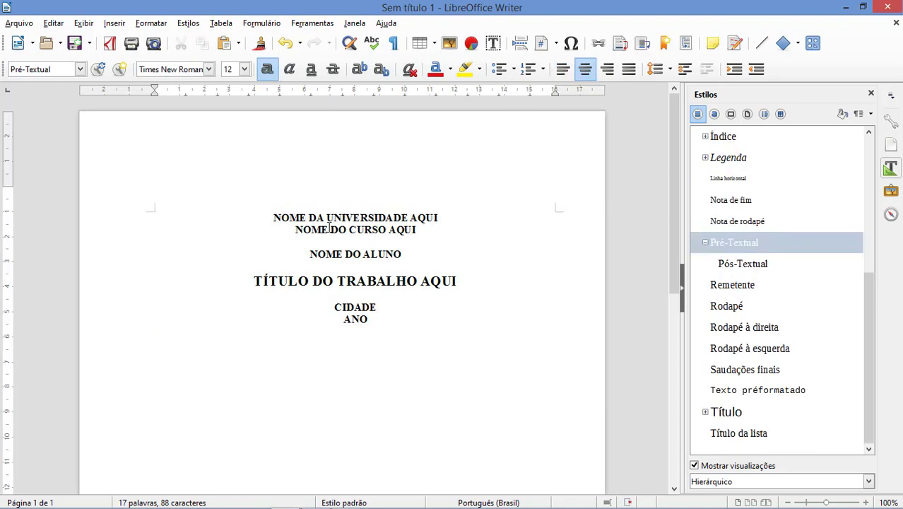
# - Insert ten more blank lines above "NOME DO ALUNO" to separate it from the course name
pyautogui.click(310, 254)
pyautogui.press('Return')
pyautogui.press('Return')
pyautogui.press('Return')
pyautogui.press('Return')
pyautogui.press('Return')
pyautogui.press('Return')
pyautogui.press('Return')
pyautogui.press('Return')
pyautogui.press('Return')
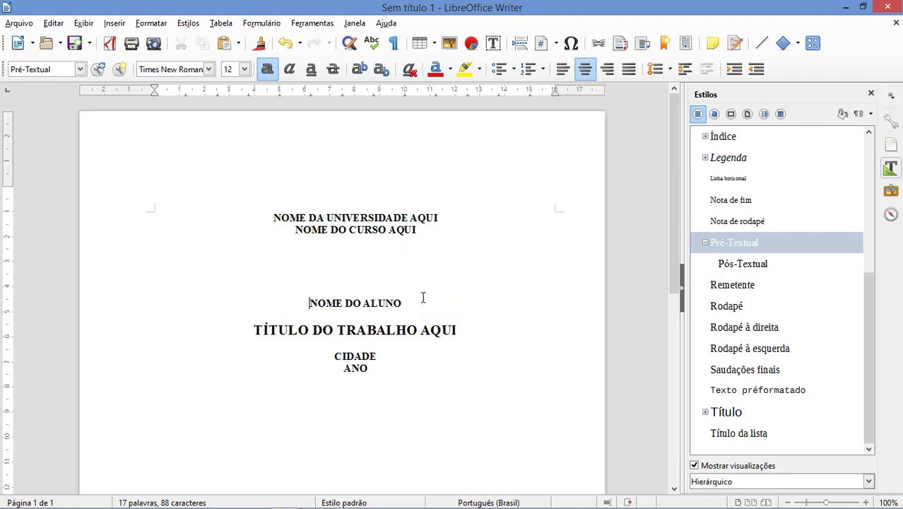
pyautogui.press('Return')
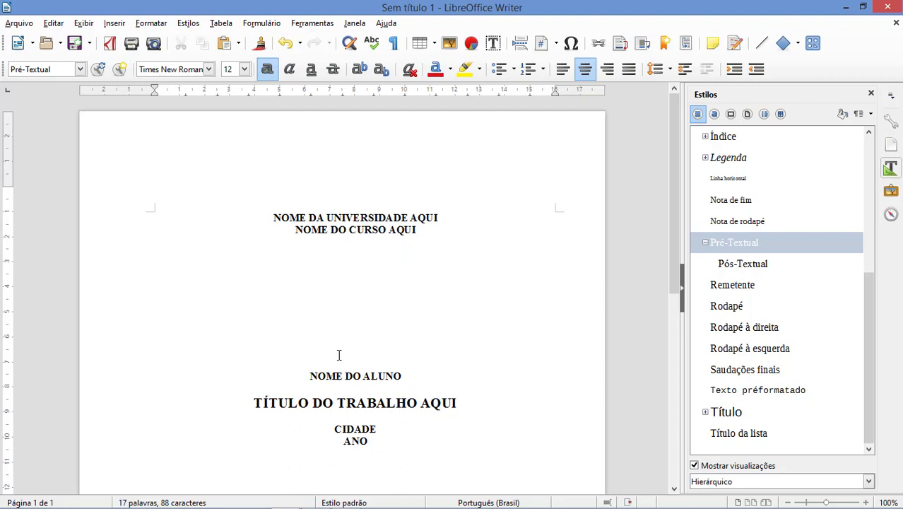
# - Insert four more blank lines above "TÍTULO DO TRABALHO AQUI" to separate it from the student line
pyautogui.scroll(-4, 338, 354)
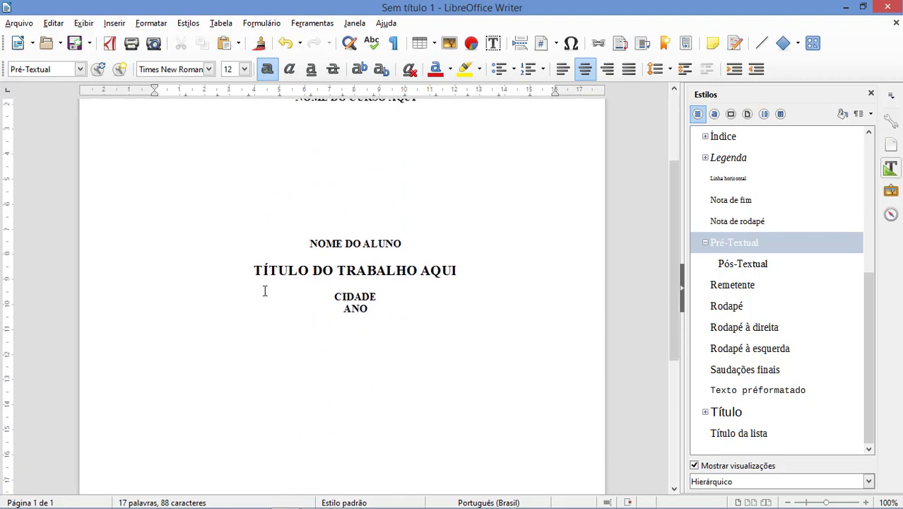
pyautogui.click(252, 270)
pyautogui.press('Return')
pyautogui.press('Return')
pyautogui.press('Return')
pyautogui.press('Return')
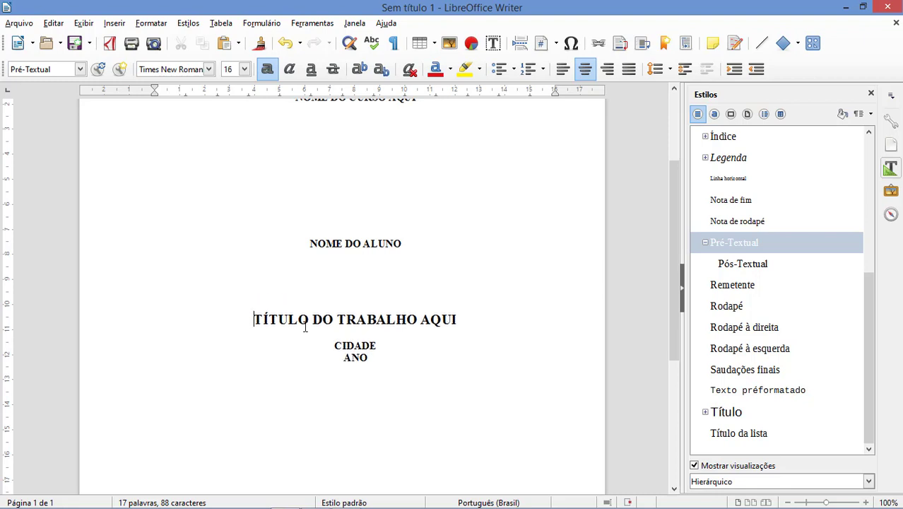
pyautogui.scroll(1, 304, 325)
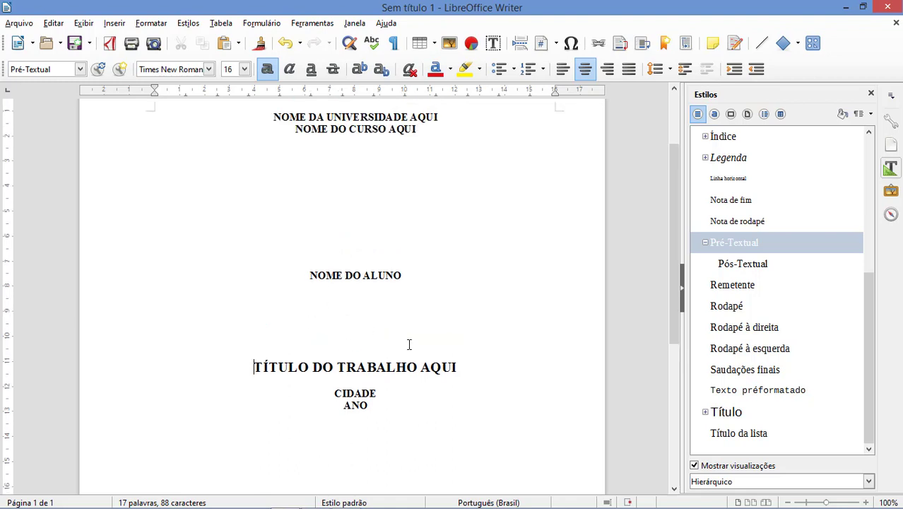
# - Insert blank lines above "CIDADE" until CIDADE and ANO sit near the foot of the cover page
pyautogui.scroll(-1, 423, 349)
pyautogui.scroll(-2, 421, 347)
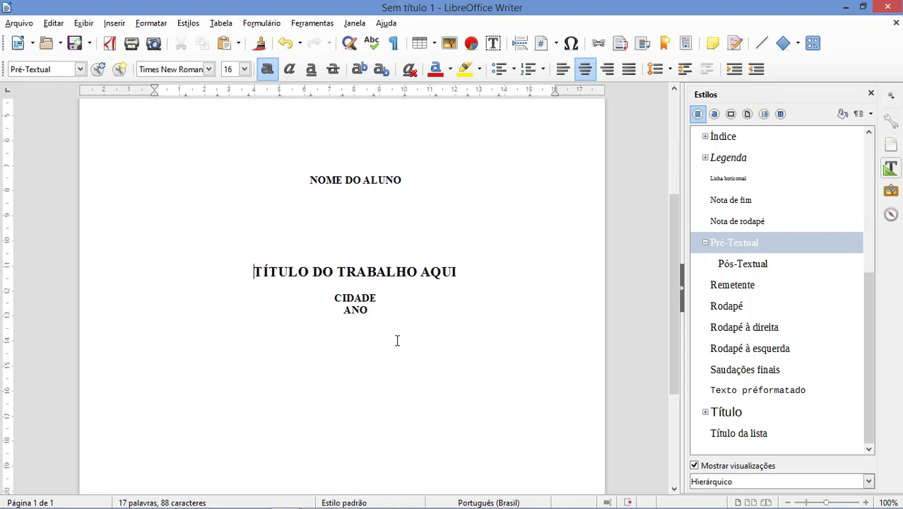
pyautogui.click(335, 298)
pyautogui.press('Return')
pyautogui.press('Return')
pyautogui.press('Return')
pyautogui.press('Return')
pyautogui.press('Return')
pyautogui.press('Return')
pyautogui.press('Return')
pyautogui.press('Return')
pyautogui.press('Return')
pyautogui.press('Return')
pyautogui.press('Return')
pyautogui.press('Return')
pyautogui.press('Return')
pyautogui.press('Return')
pyautogui.press('Return')
pyautogui.press('Return')
pyautogui.press('Return')
pyautogui.press('Return')
pyautogui.press('Return')
pyautogui.press('Return')
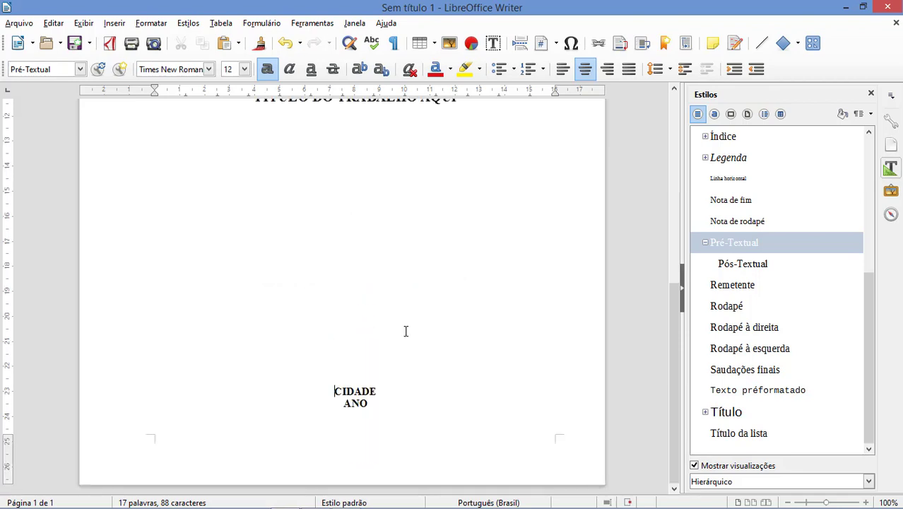
# - Insert a page break after ANO and add "TÍTULO DO TRABALHO AQUI" on the second page below nine blank lines
pyautogui.click(392, 400)
pyautogui.hotkey('ctrl', 'Return')
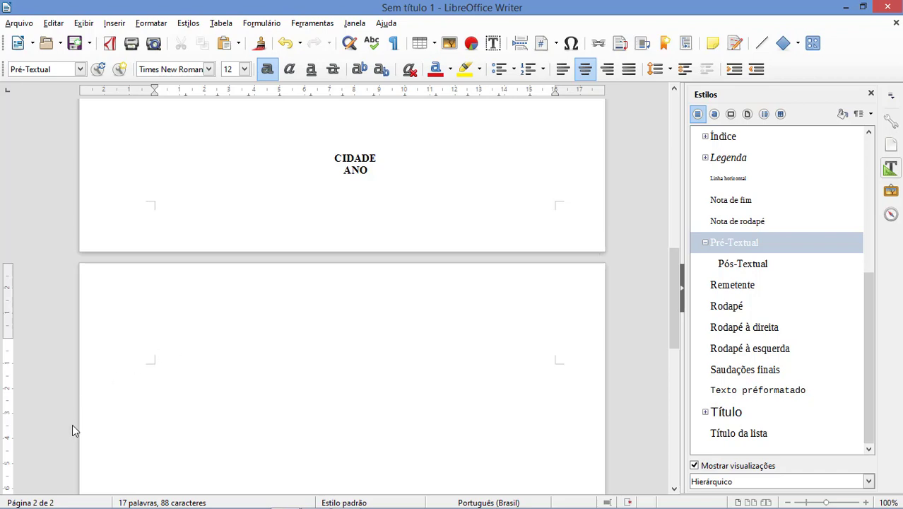
pyautogui.press('Return')
pyautogui.press('Return')
pyautogui.press('Return')
pyautogui.press('Return')
pyautogui.press('Return')
pyautogui.press('Return')
pyautogui.press('Return')
pyautogui.press('Return')
pyautogui.press('Return')
pyautogui.scroll(-1, 428, 411)
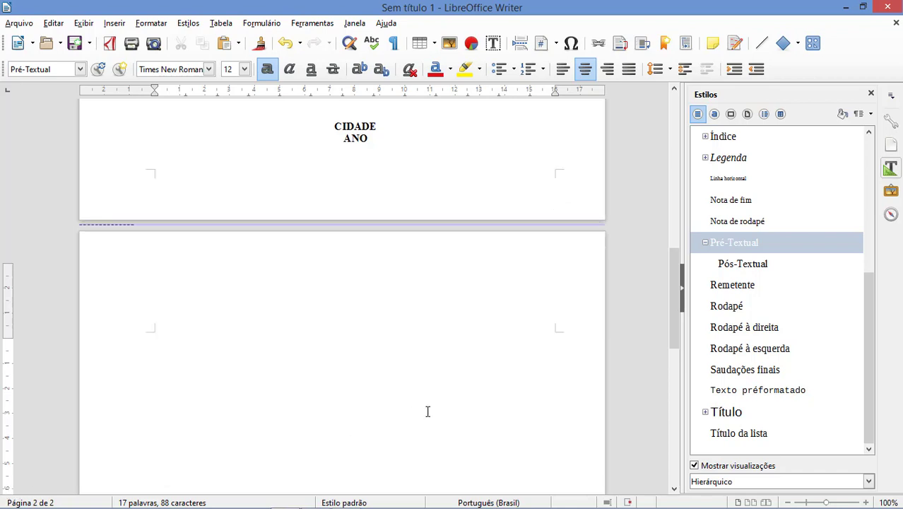
pyautogui.scroll(-2, 427, 411)
pyautogui.write('T')
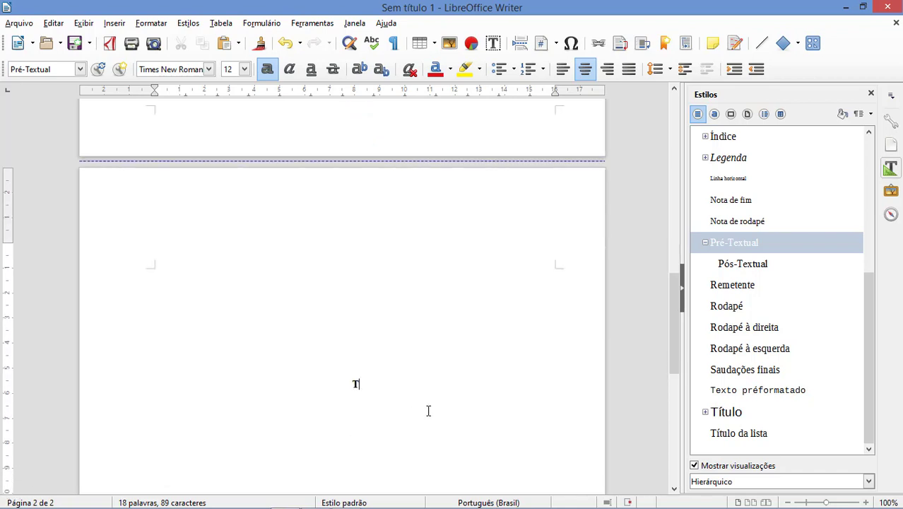
pyautogui.write('ÍTULO DO TRABALHO AQUI')
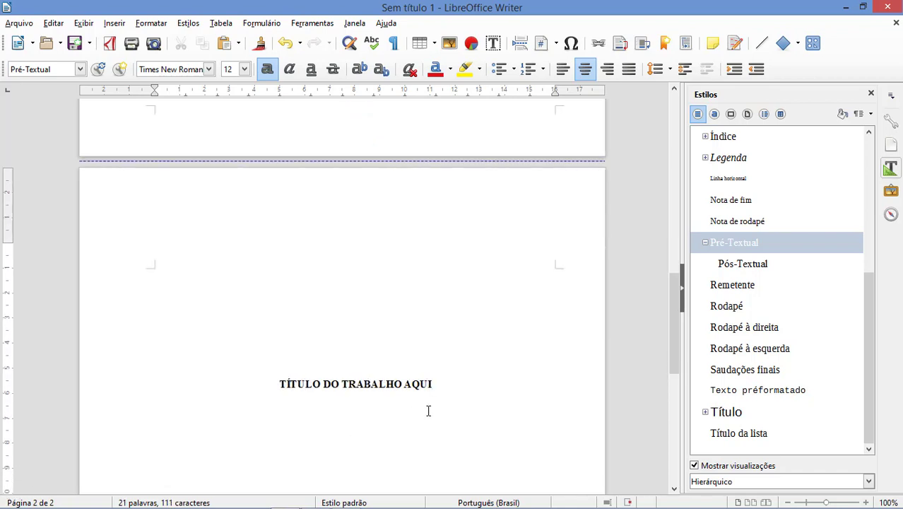
# - Add "NOME DO AUTOR AQUI" below the second page's title, separated from it by blank lines
pyautogui.press('Return')
pyautogui.press('Return')
pyautogui.press('Return')
pyautogui.press('Return')
pyautogui.write('NOME DO AUTOR AQUI')
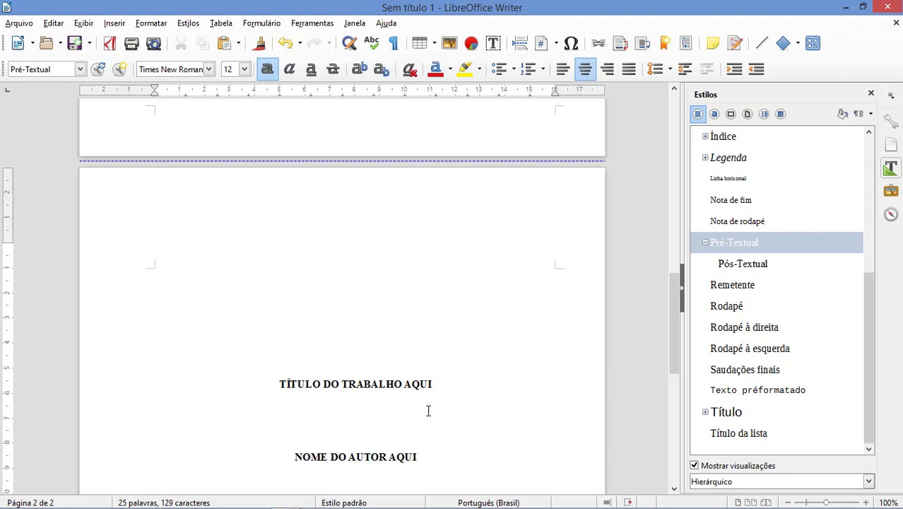
# - Add blank lines below "NOME DO AUTOR AQUI" and apply the Pré-Textual style to the last one
pyautogui.press('Return')
pyautogui.press('Return')
pyautogui.press('Return')
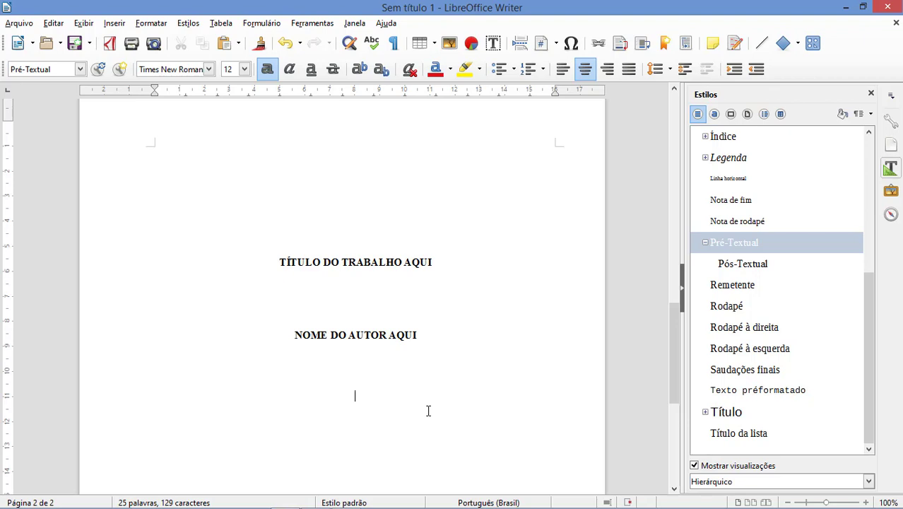
pyautogui.doubleClick(734, 243)
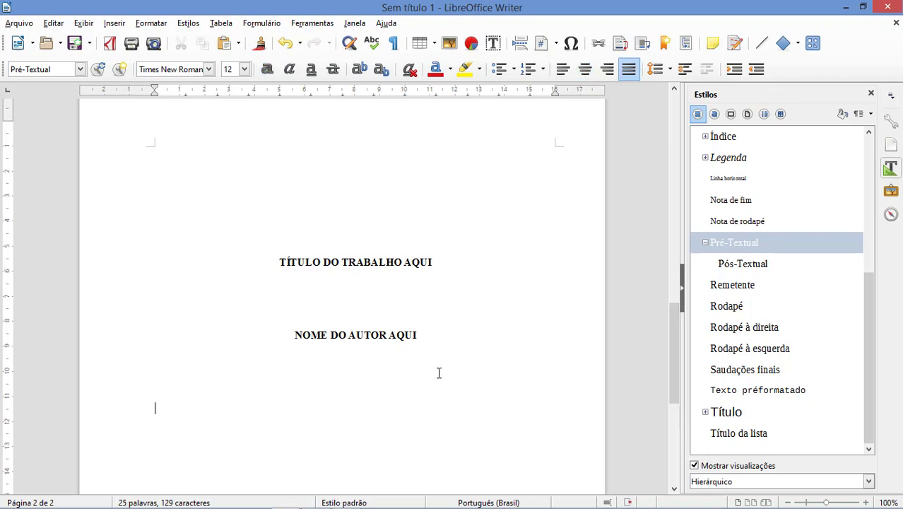
# - Start the paragraph with "O presente Trabalho de Conclusão de Curso apresentado nas dependências das Faculdades 123, no curso de Pedagogia"
pyautogui.scroll(-2, 427, 372)
pyautogui.write('O')
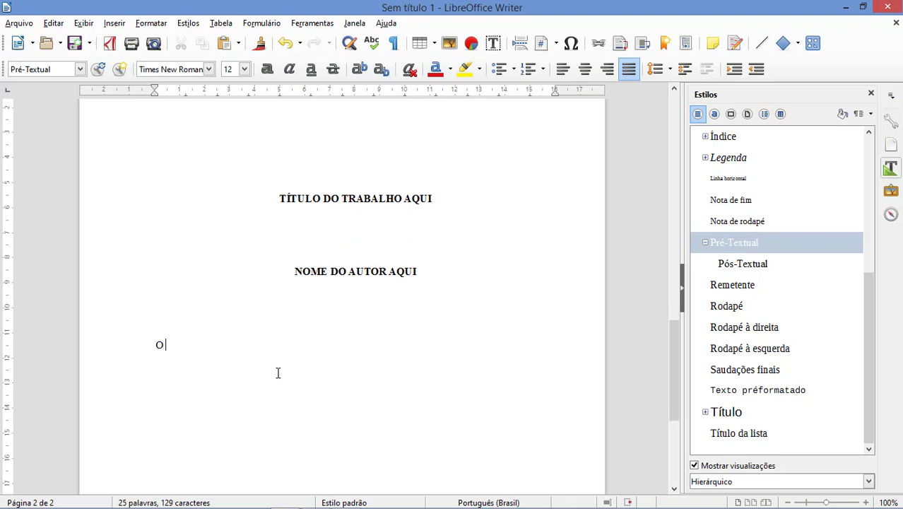
pyautogui.write(' presente Trabalho de Conclusão de Curso apre')
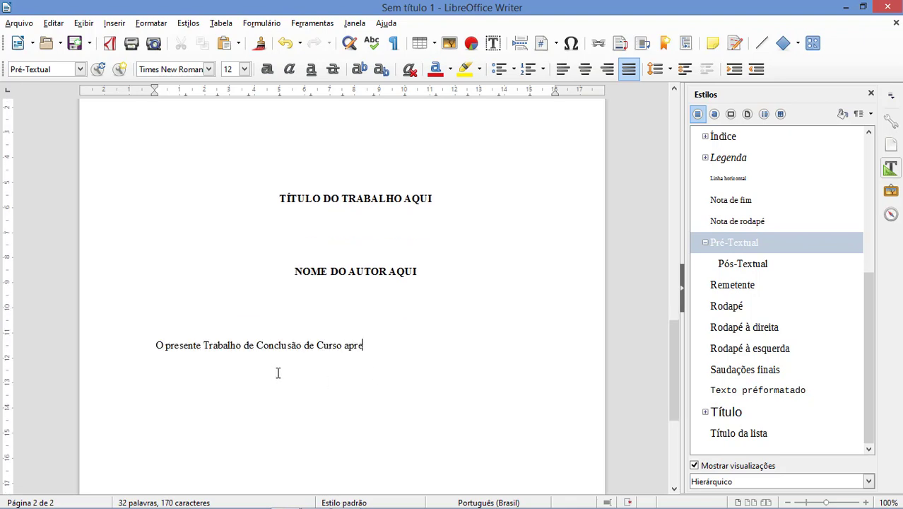
pyautogui.write('sentado nas dependências das Faculdades 123')
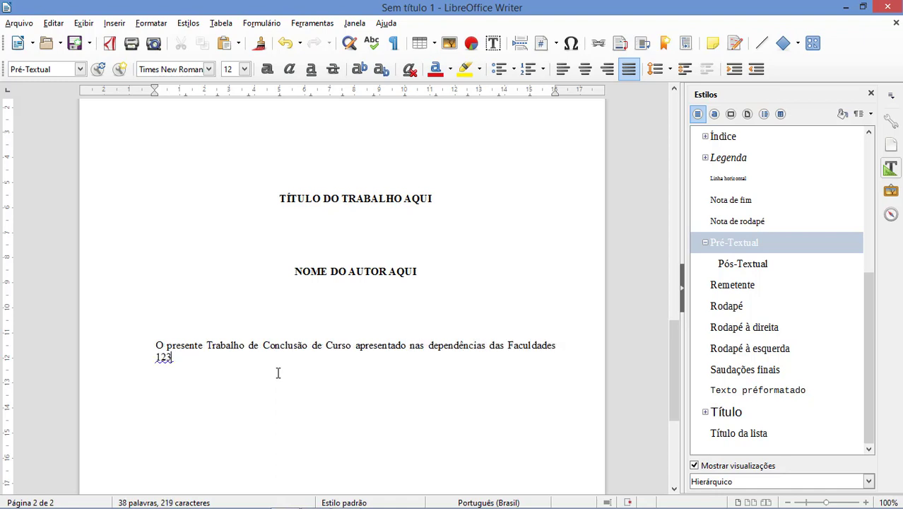
pyautogui.write(', no curso de Pedagogia')
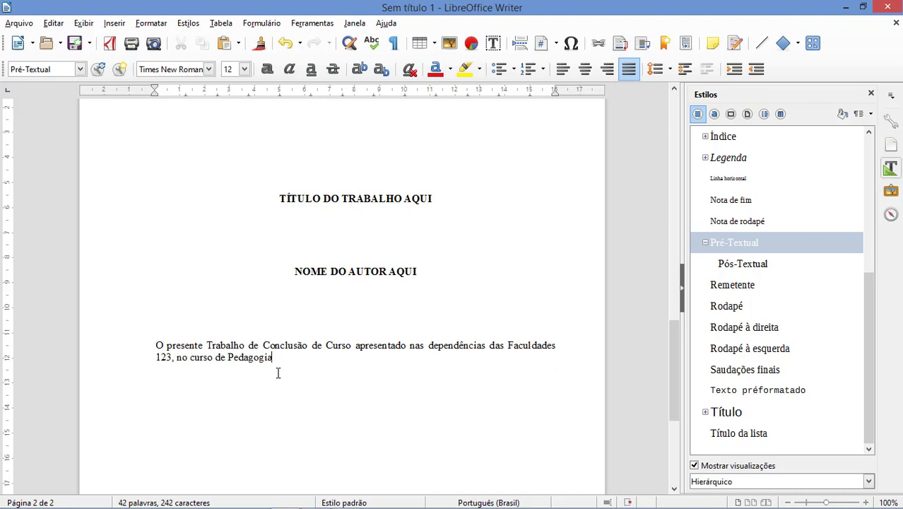
# - Complete the paragraph with "é parte da avaliação para obtenção do título de licenciado em Pedagogia."
pyautogui.write(',')
pyautogui.press('BackSpace')
pyautogui.press('BackSpace')
pyautogui.write('é parte da avaliação para obtenção do título de licenciado em')
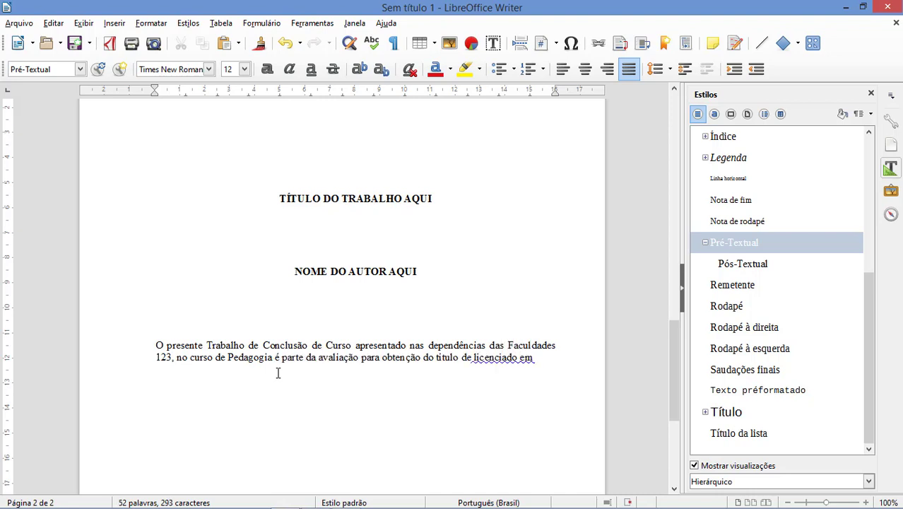
pyautogui.write(' Peda')
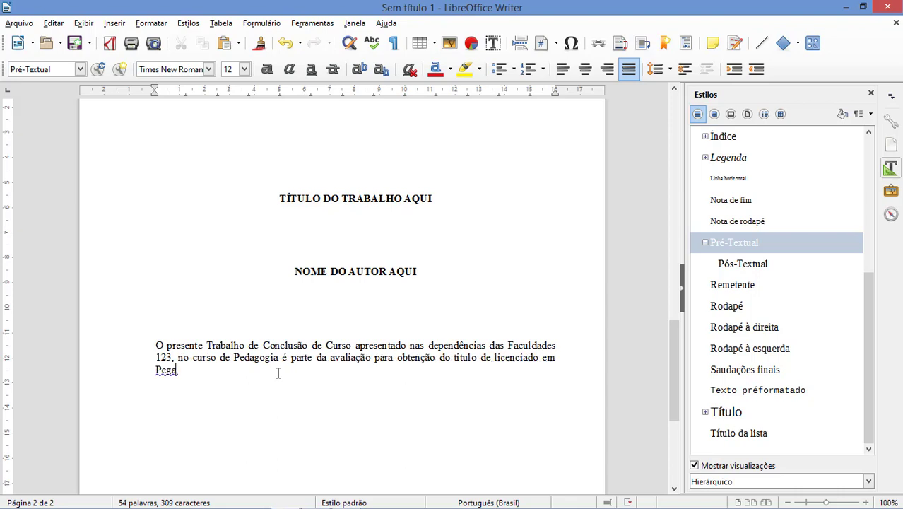
pyautogui.press('BackSpace')
pyautogui.press('BackSpace')
pyautogui.write('dag')
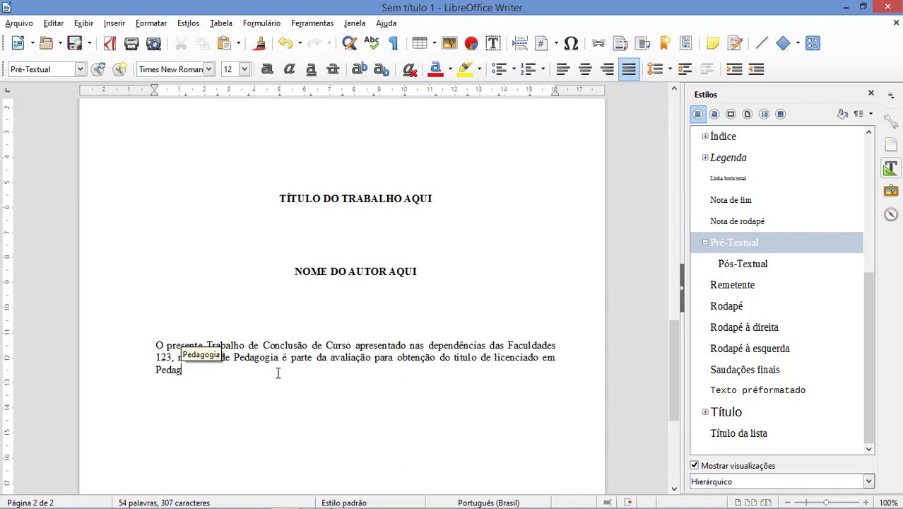
pyautogui.write('ogia')
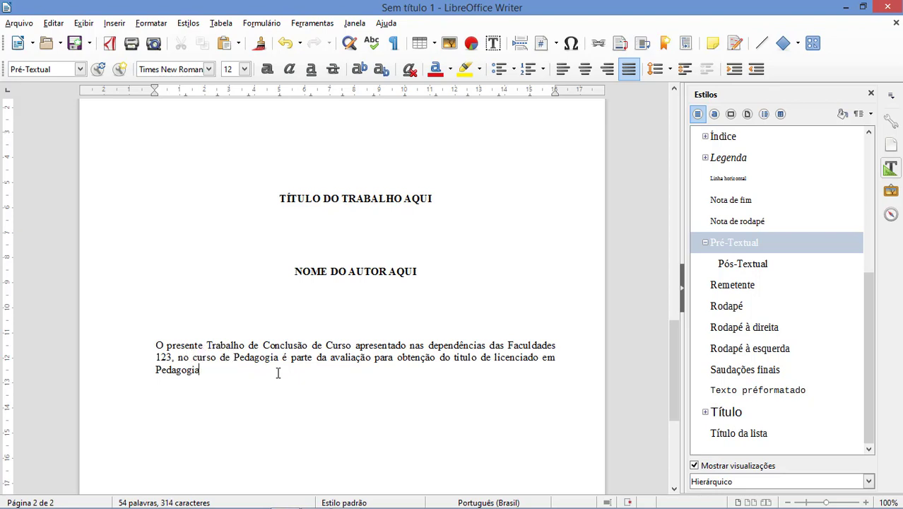
pyautogui.write('.')
# - Add an advisor line below the paragraph reading "Orientador: prof. Dr." followed by the advisor's placeholder name and a period
pyautogui.press('Return')
pyautogui.write('Orientador: prof')
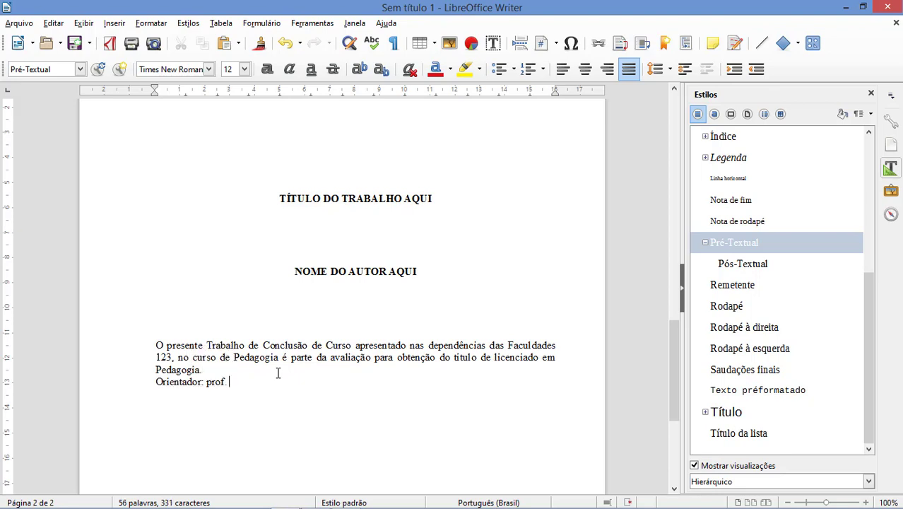
pyautogui.write('. Esp')
pyautogui.press('BackSpace')
pyautogui.press('BackSpace')
pyautogui.press('BackSpace')
pyautogui.write('Ms')
pyautogui.press('BackSpace')
pyautogui.write('s')
pyautogui.press('BackSpace')
pyautogui.write('a')
pyautogui.write('.')
pyautogui.press('BackSpace')
pyautogui.press('BackSpace')
pyautogui.press('BackSpace')
pyautogui.write('Dr')
pyautogui.write('a')
pyautogui.press('BackSpace')
pyautogui.write('. Fulano de Tal.')
# - Set a 4 cm indent before the text for the presentation paragraph and the Orientador line
pyautogui.scroll(-1, 310, 353)
pyautogui.moveTo(308, 350); pyautogui.dragTo(156, 313)
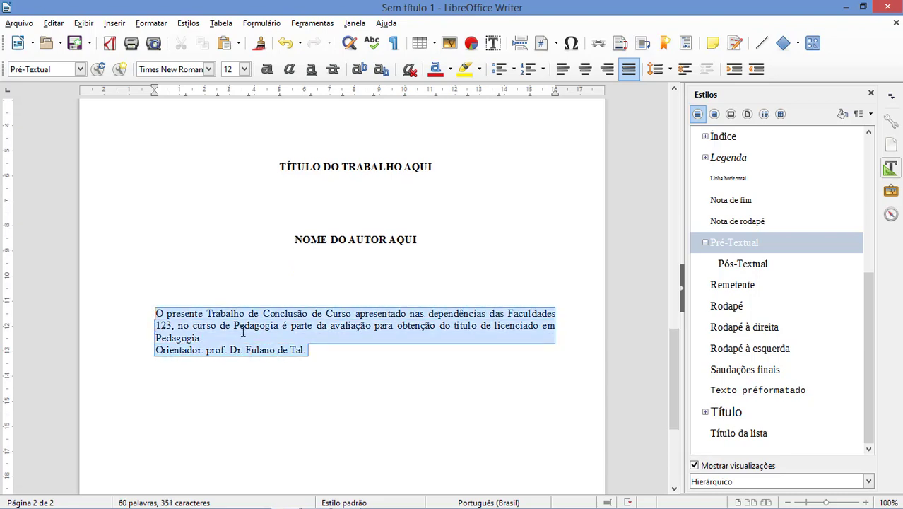
pyautogui.rightClick(265, 331)
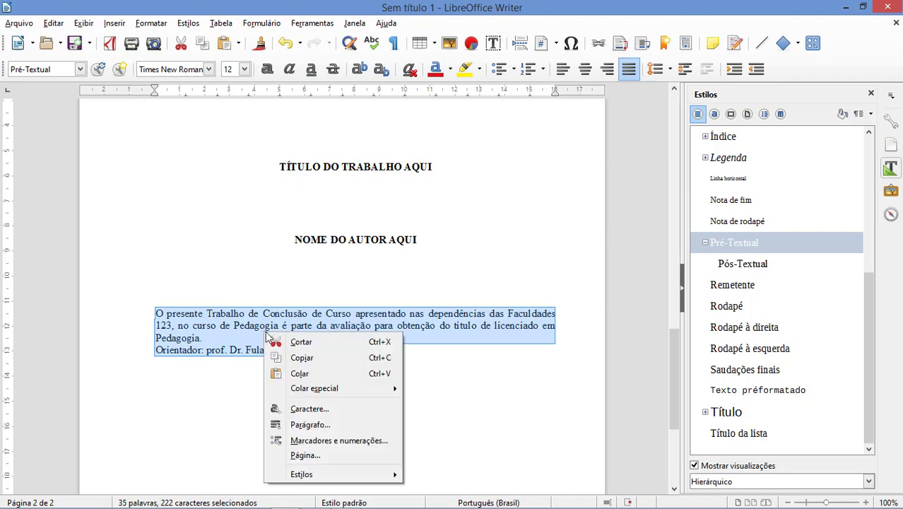
pyautogui.click(301, 422)
pyautogui.moveTo(440, 63); pyautogui.dragTo(613, 81)
pyautogui.click(419, 106)
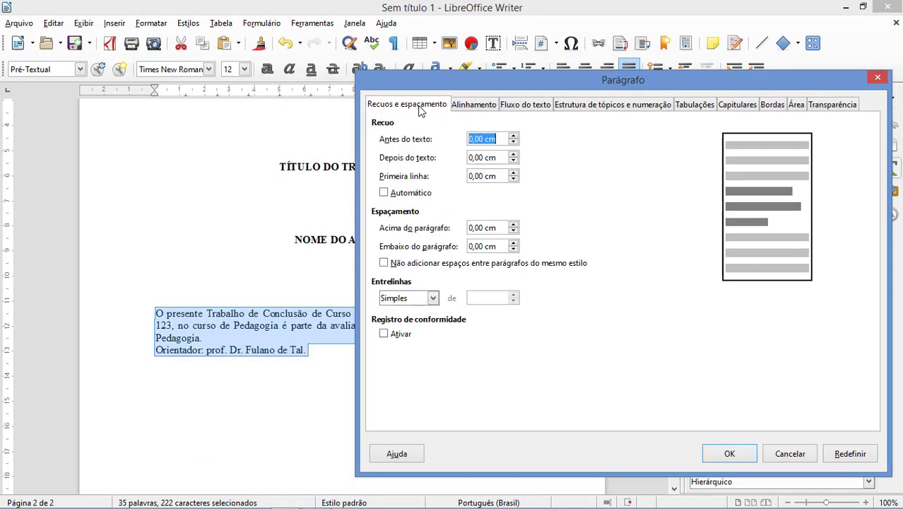
pyautogui.click(473, 138)
pyautogui.press('BackSpace')
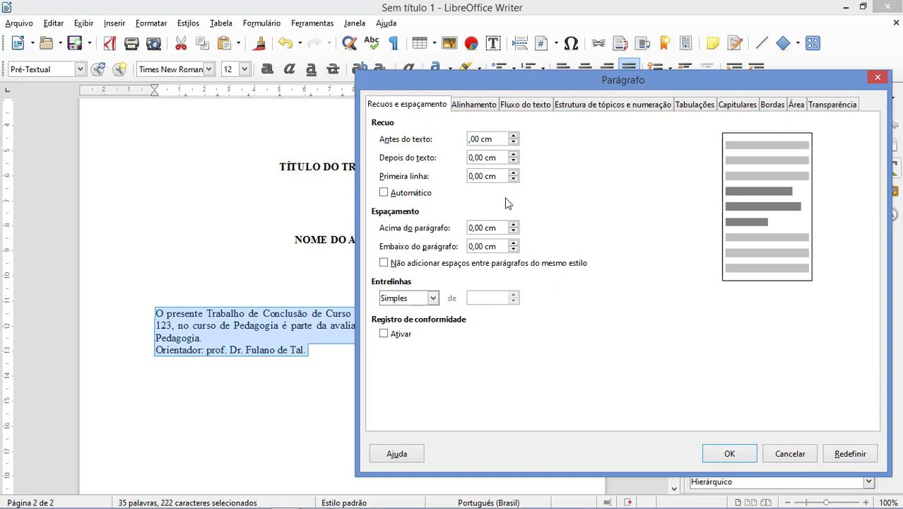
pyautogui.write('4')
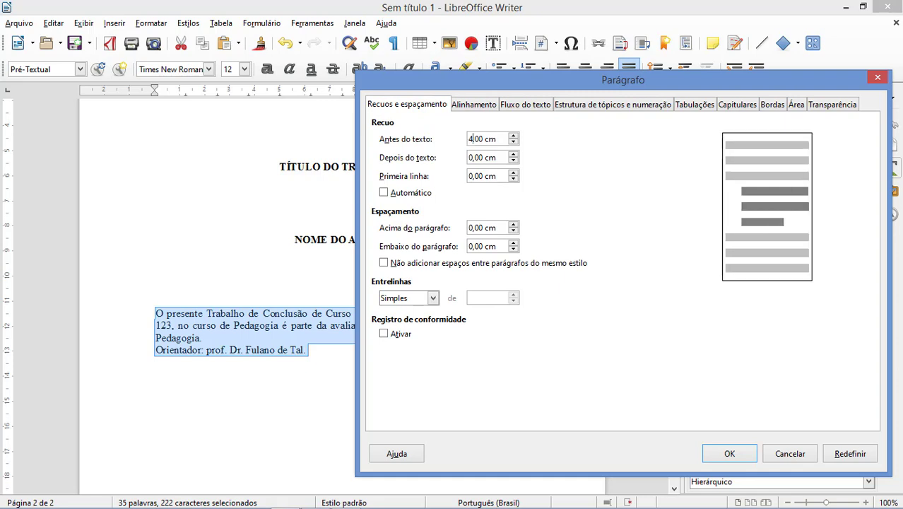
pyautogui.click(727, 455)
pyautogui.click(524, 371)
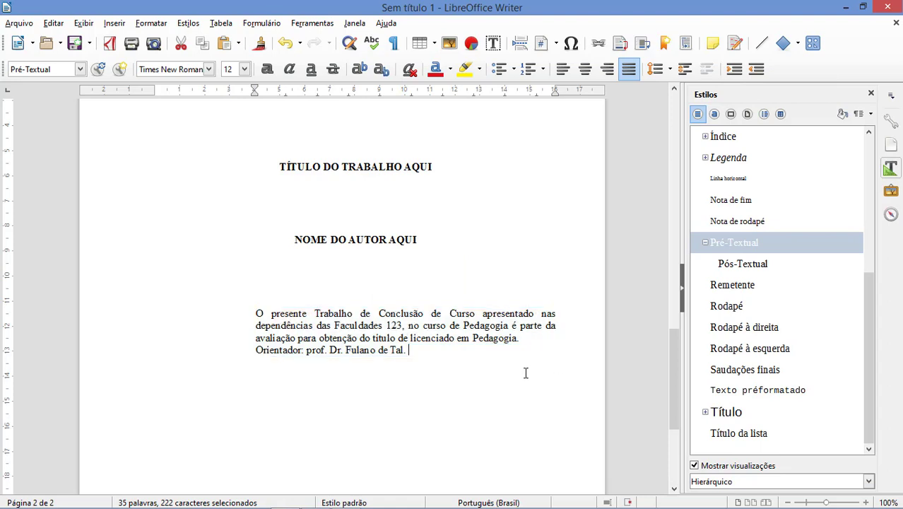
# - Insert a blank line between the presentation paragraph and the Orientador line
pyautogui.scroll(-3, 524, 371)
pyautogui.click(528, 238)
pyautogui.press('Return')
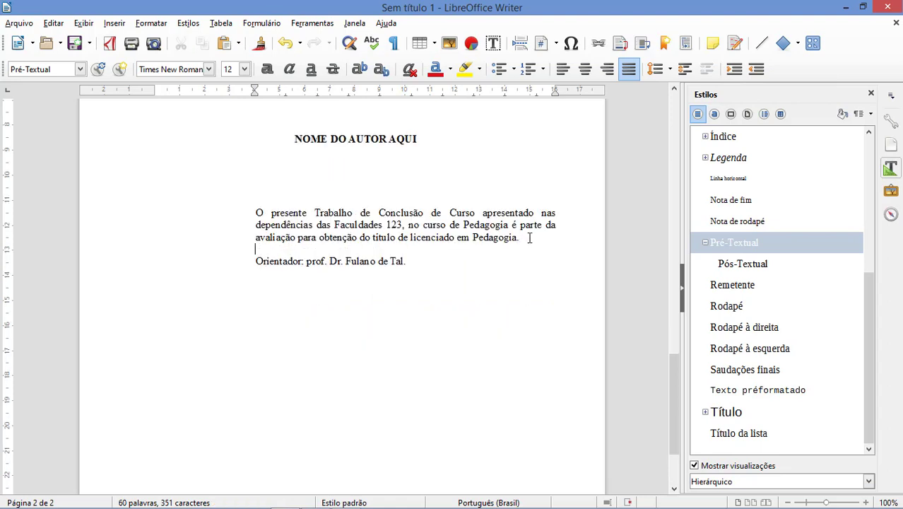
# - Reapply the Pré-Textual style below the Orientador line and add blank lines down to near the foot of the page
pyautogui.click(440, 332)
pyautogui.doubleClick(745, 248)
pyautogui.press('Return')
pyautogui.press('Return')
pyautogui.press('Return')
pyautogui.press('Return')
pyautogui.press('Return')
pyautogui.press('Return')
pyautogui.press('Return')
pyautogui.press('Return')
pyautogui.press('Return')
pyautogui.press('Return')
pyautogui.press('Return')
pyautogui.press('Return')
pyautogui.press('Return')
pyautogui.press('Return')
pyautogui.press('Return')
pyautogui.scroll(-3, 608, 281)
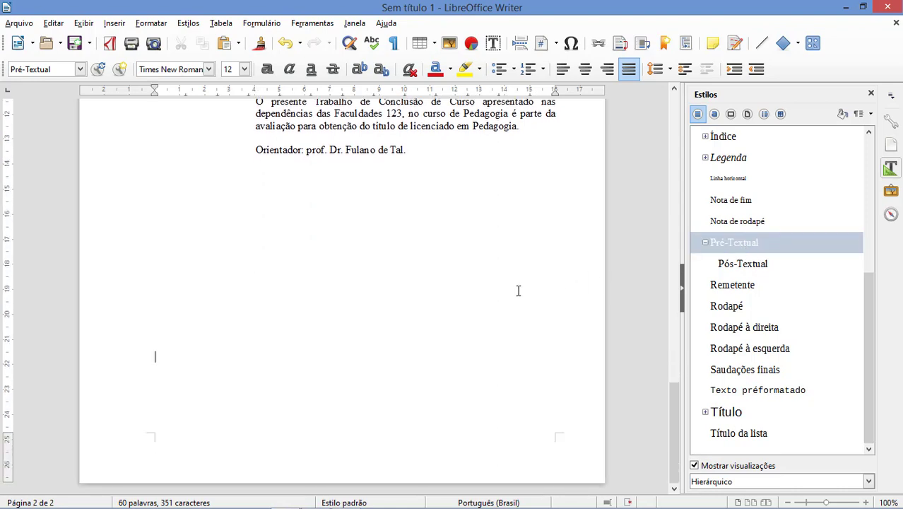
pyautogui.press('Return')
pyautogui.press('Return')
pyautogui.press('Return')
# - Add the lines "Cidade" and "ANO" at the foot of the second page and convert "Cidade" to uppercase
pyautogui.write('Cidade')
pyautogui.press('Return')
pyautogui.write('ANO')
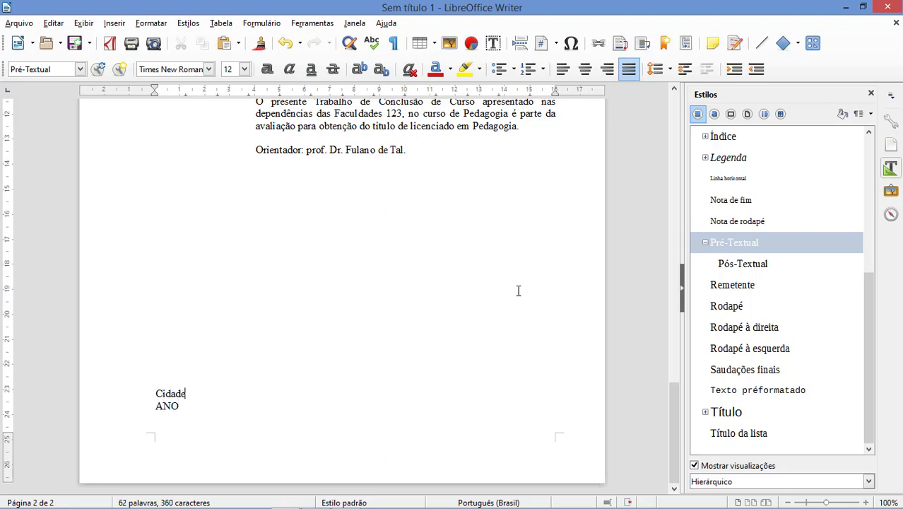
pyautogui.hotkey('shift', 'Home')
pyautogui.hotkey('shift', 'F3')
pyautogui.hotkey('shift', 'F3')
pyautogui.hotkey('shift', 'F3')
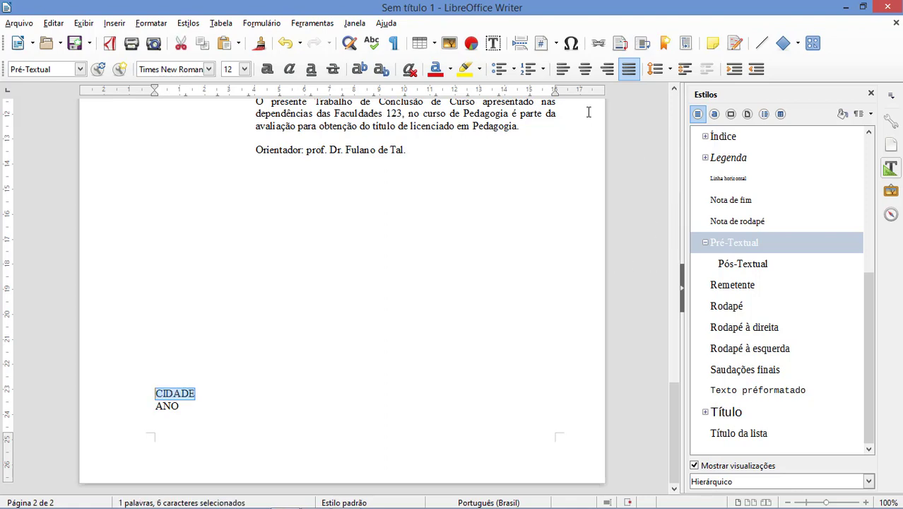
# - Centre the CIDADE and ANO lines at the foot of the second page
pyautogui.click(585, 69)
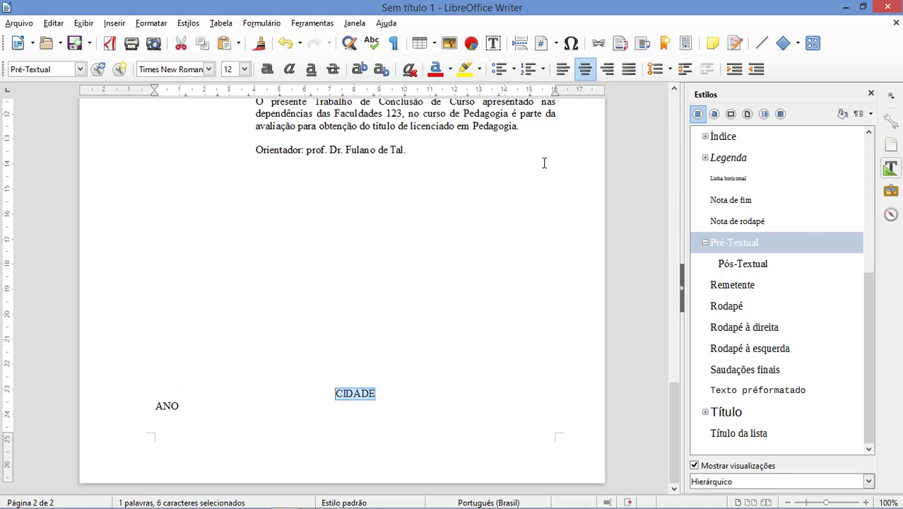
pyautogui.click(173, 404)
pyautogui.click(584, 74)
pyautogui.click(408, 406)
# - Insert a page break after ANO and add the heading "Sumário" at the start of the third page
pyautogui.hotkey('ctrl', 'Return')
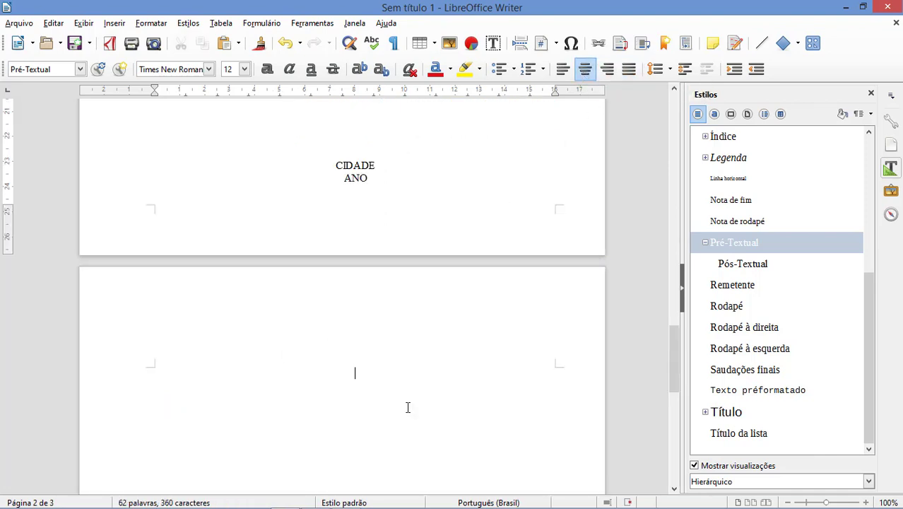
pyautogui.write('S')
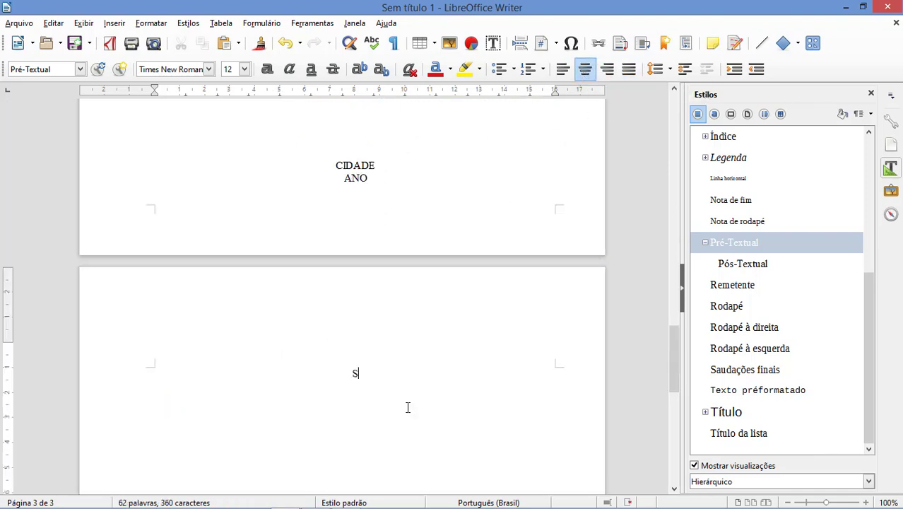
pyautogui.write('umário')
# - Insert a page break after the Sumário heading and add "INTRODUÇÃO" on the fourth page in the Título 1 style
pyautogui.hotkey('ctrl', 'Return')
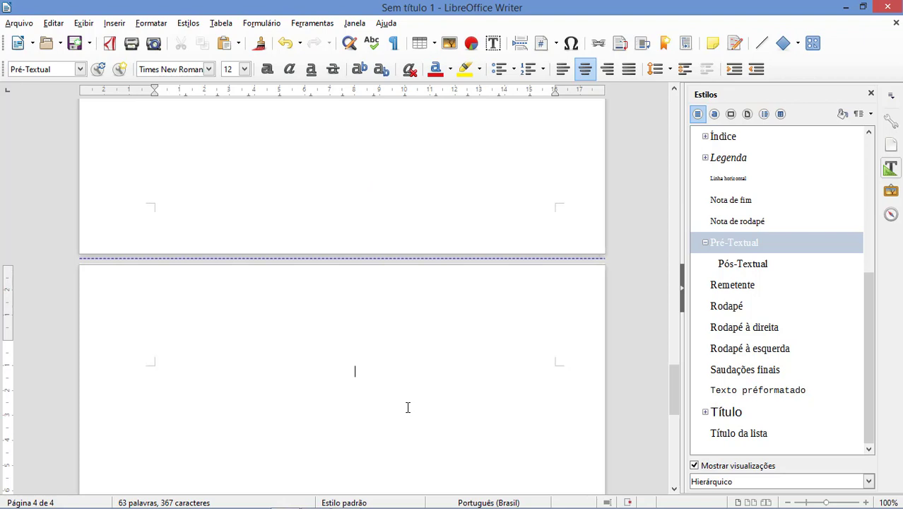
pyautogui.write('introdução')
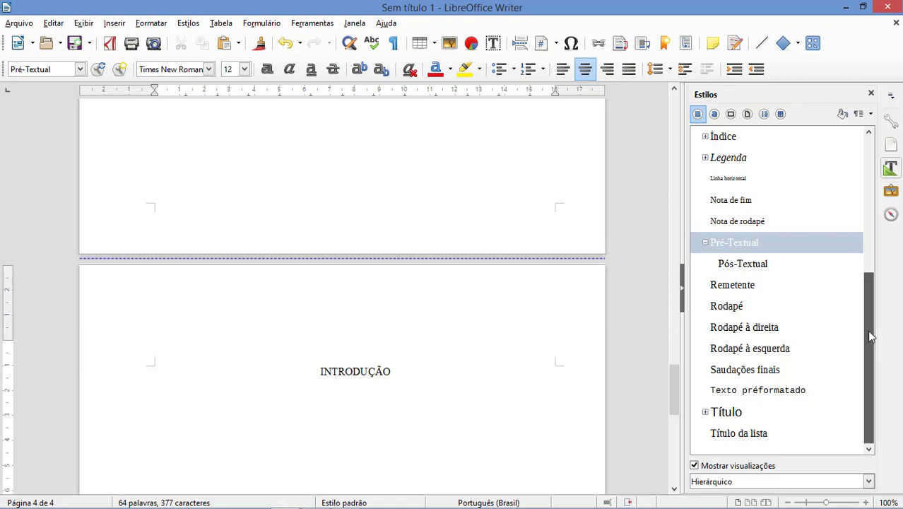
pyautogui.scroll(1, 867, 330)
pyautogui.scroll(-1, 866, 328)
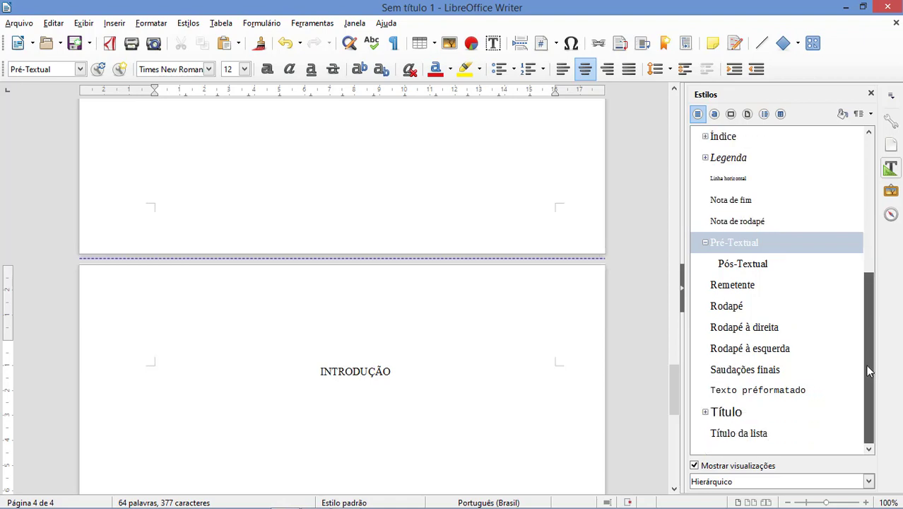
pyautogui.click(705, 411)
pyautogui.click(747, 265)
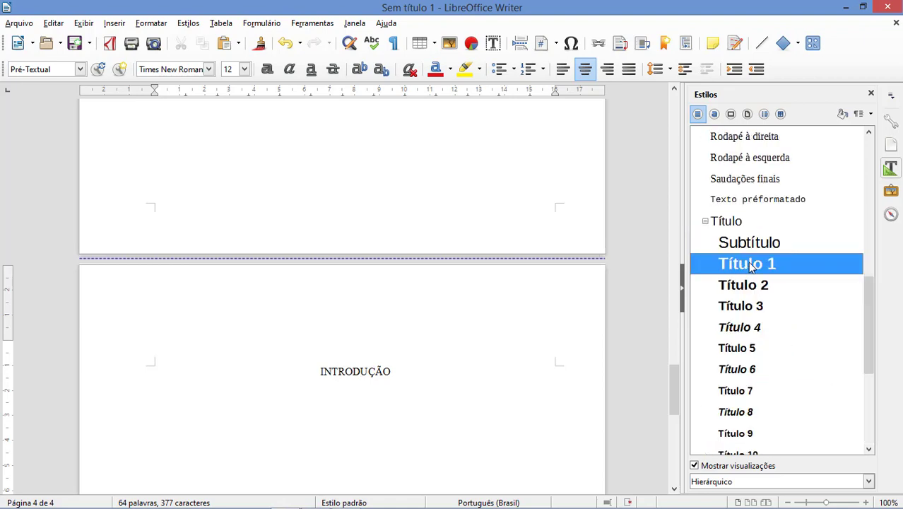
pyautogui.doubleClick(751, 267)
# - Modify the Título 1 style's font to Times New Roman, Negrito, at 100% size
pyautogui.rightClick(770, 137)
pyautogui.click(799, 162)
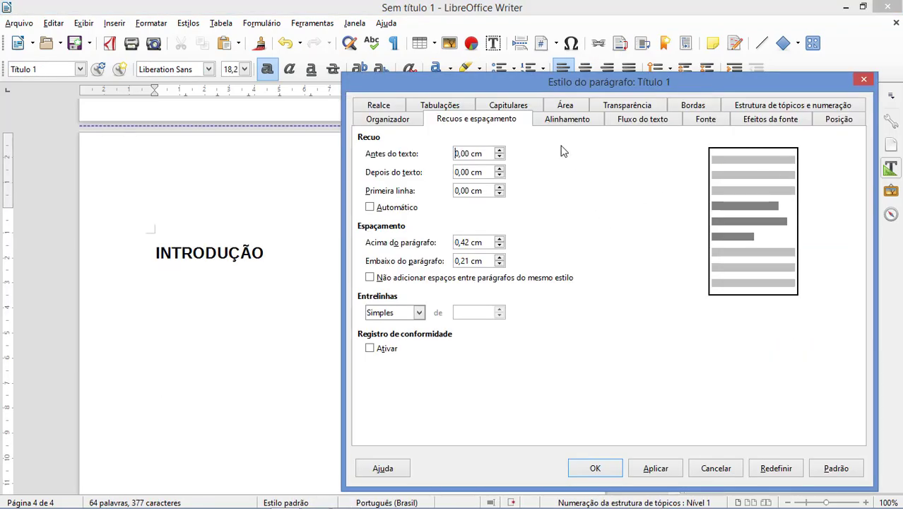
pyautogui.click(702, 124)
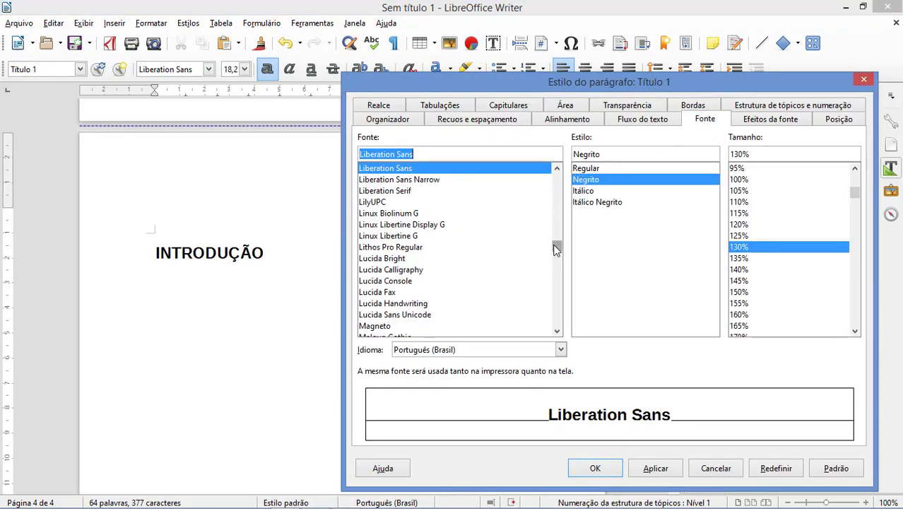
pyautogui.write('T')
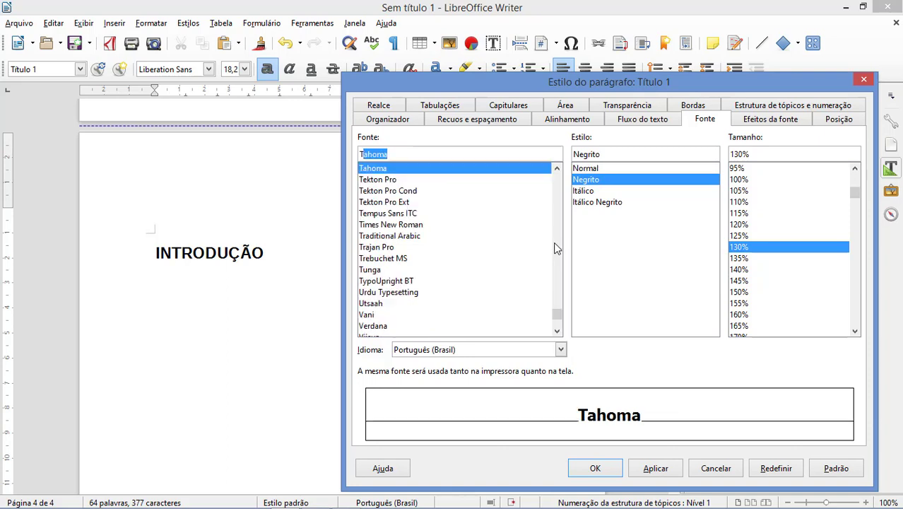
pyautogui.write('imes New R')
pyautogui.doubleClick(409, 154)
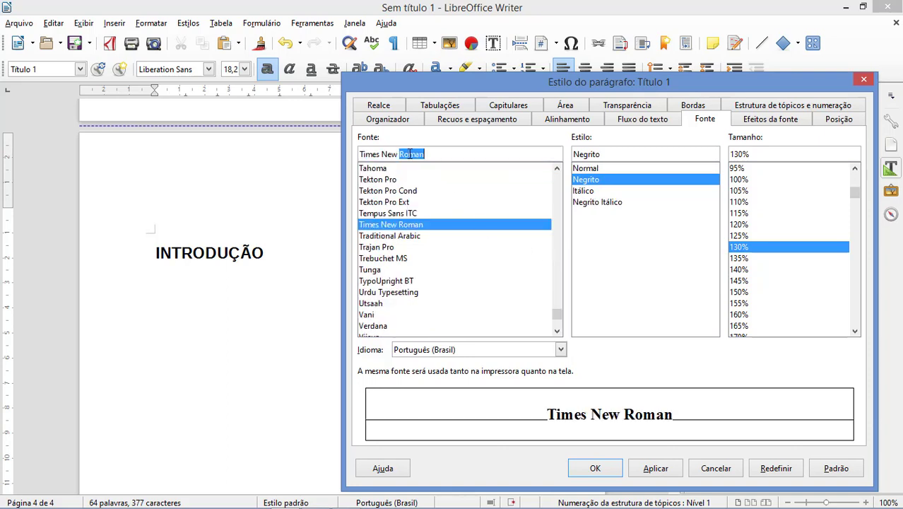
pyautogui.click(590, 180)
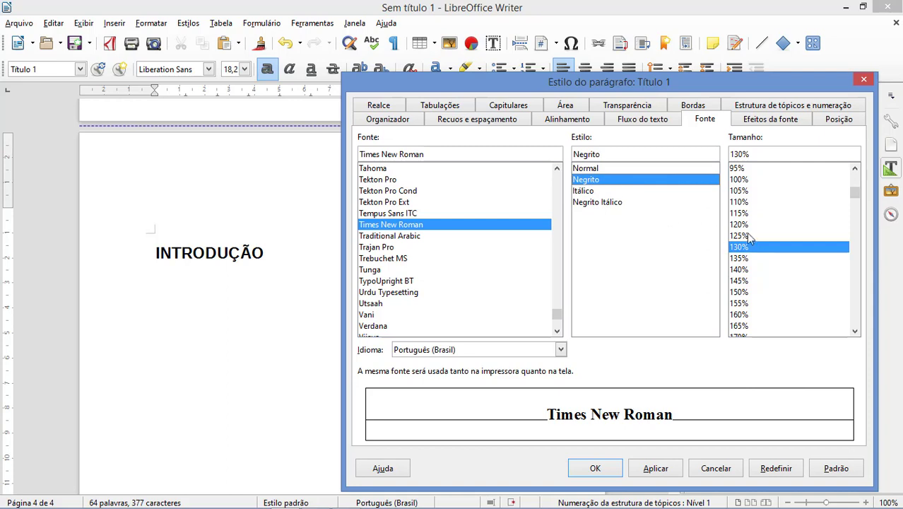
pyautogui.click(742, 181)
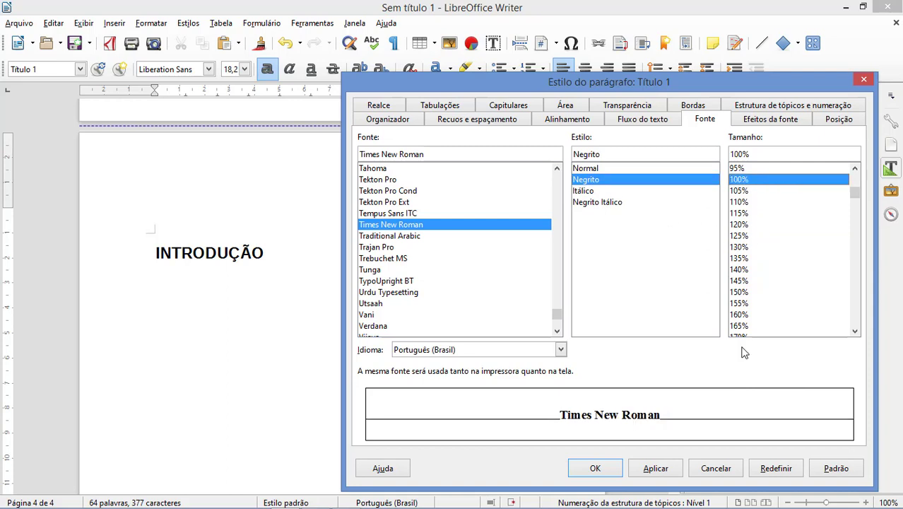
pyautogui.click(597, 468)
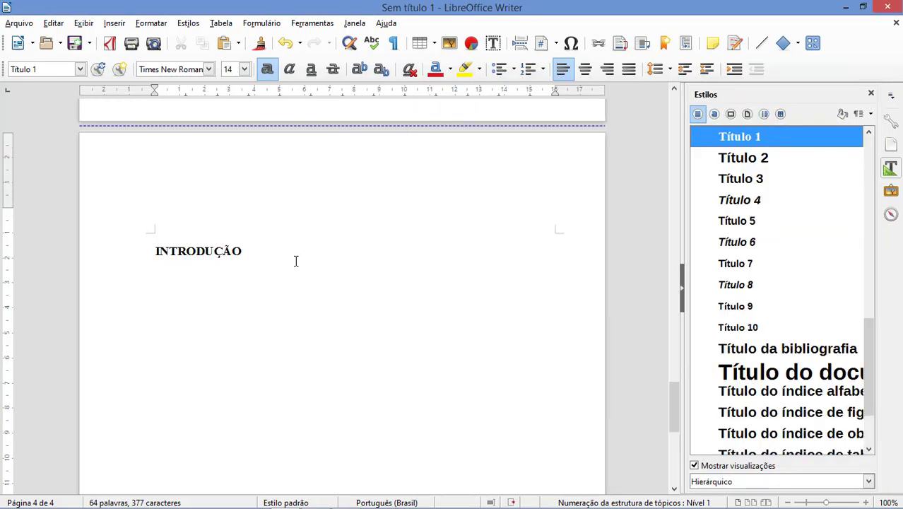
# - Apply the "Numérico com todos os subníveis" outline numbering to the INTRODUÇÃO heading
pyautogui.click(543, 69)
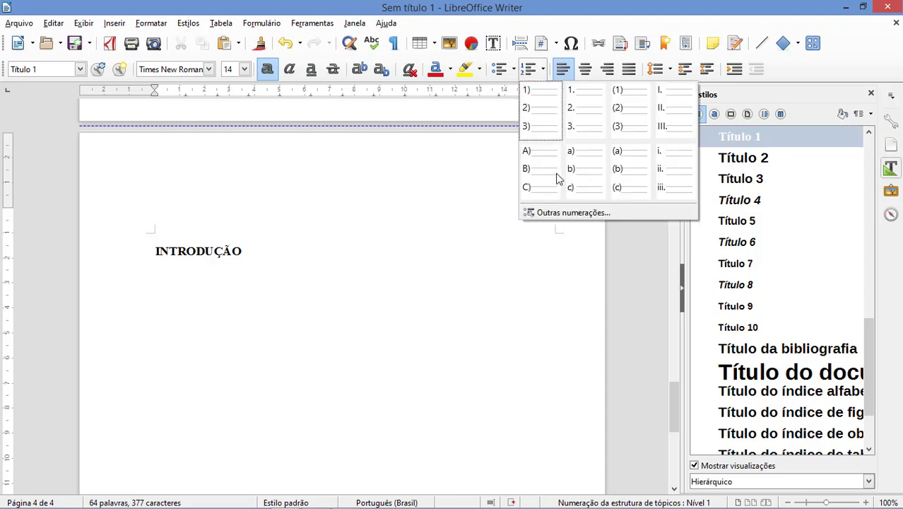
pyautogui.click(563, 212)
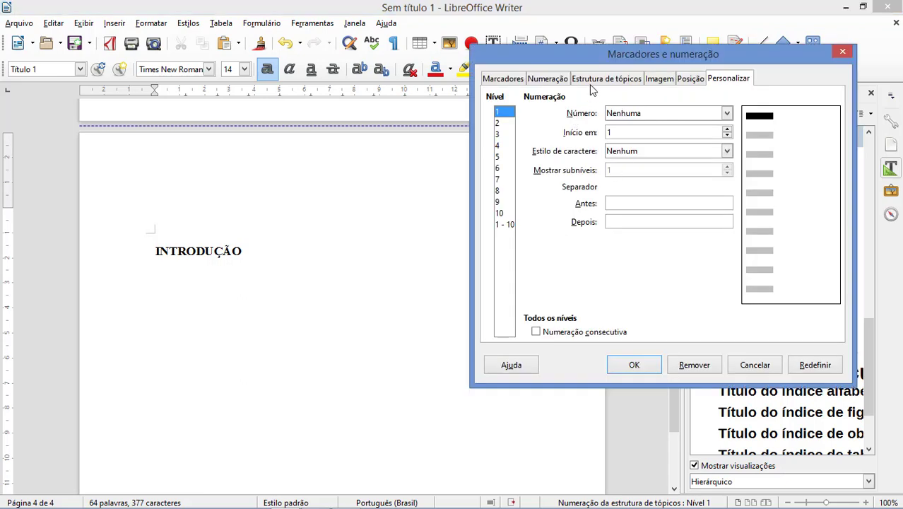
pyautogui.click(598, 82)
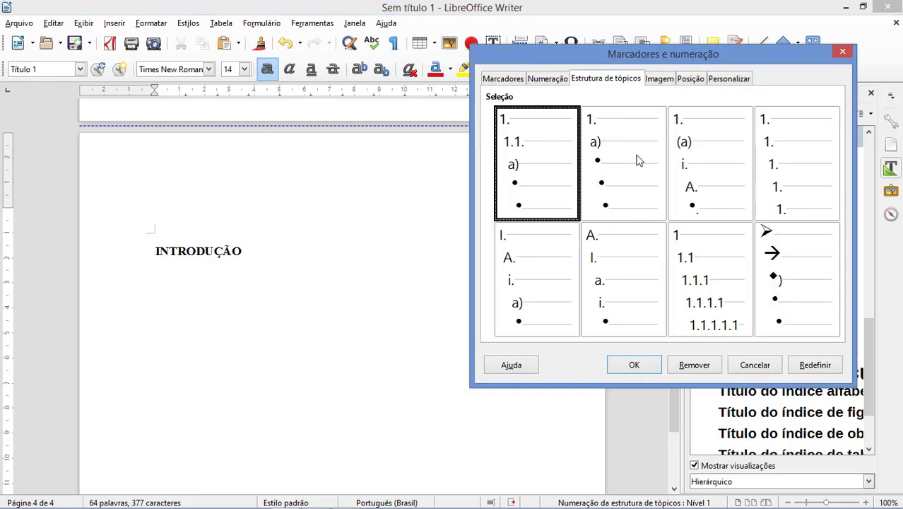
pyautogui.click(698, 281)
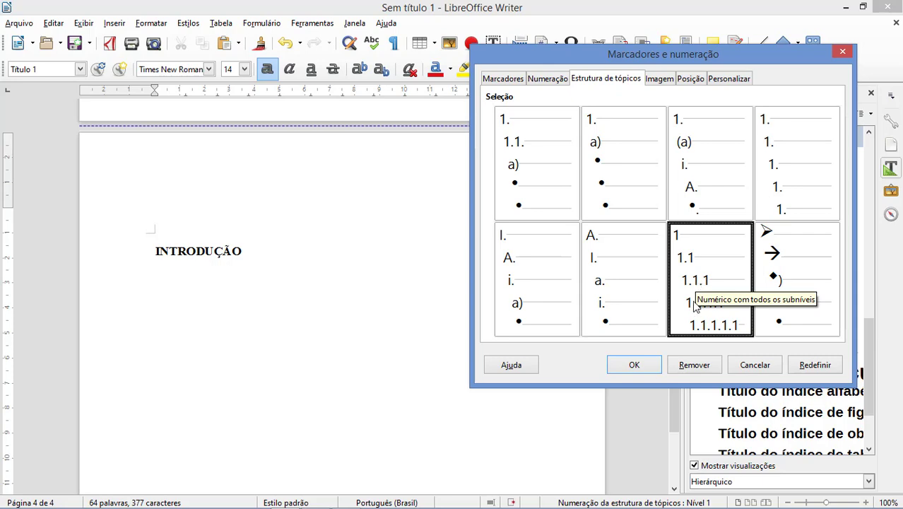
pyautogui.click(635, 364)
# - Add body paragraphs under INTRODUÇÃO in the Pós-Textual style, repeating "Este Trabalho de Conclusão de Curso (TCC) tem"
pyautogui.press('Return')
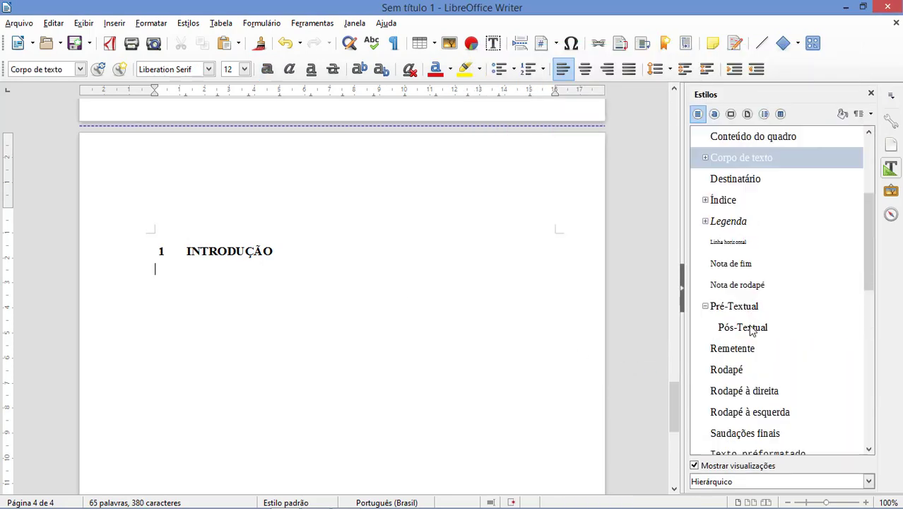
pyautogui.doubleClick(748, 324)
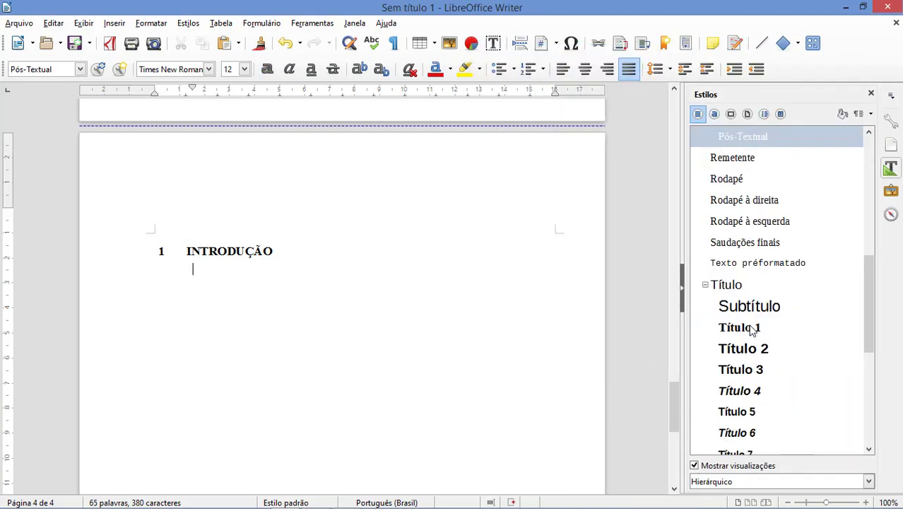
pyautogui.write('Este Trabalho de')
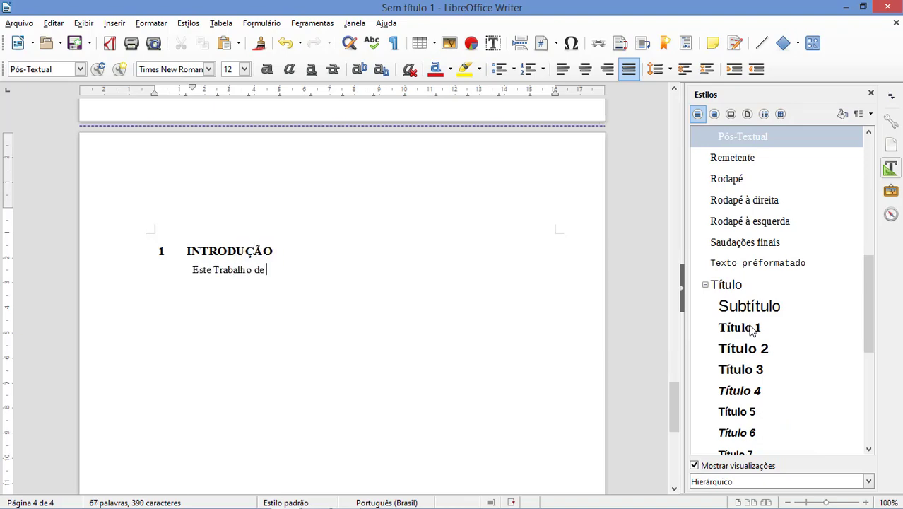
pyautogui.write(' Conclusão de Curso (TCC) tem Este Trabalho de Conclusão de')
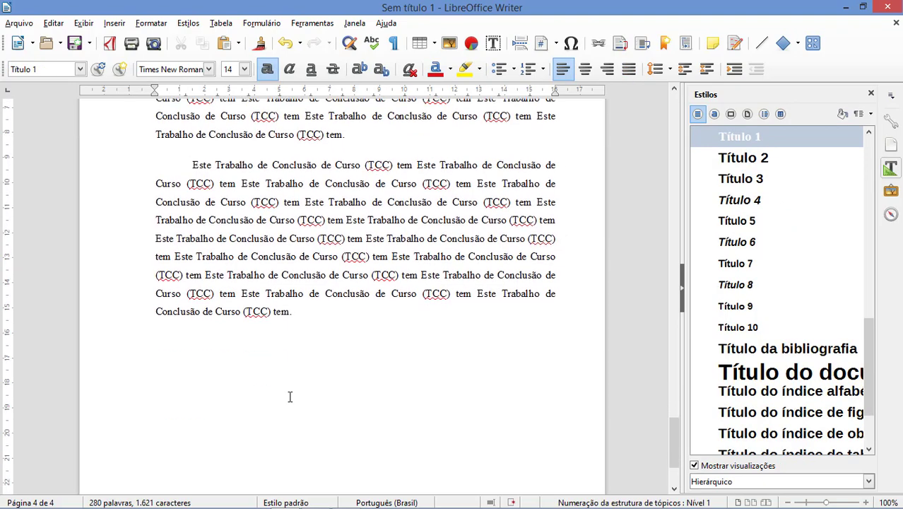
# - Insert a page break after the introduction text and add the uppercase heading "REFERENCIAL TEÓRICO" in the Título 1 style
pyautogui.click(322, 315)
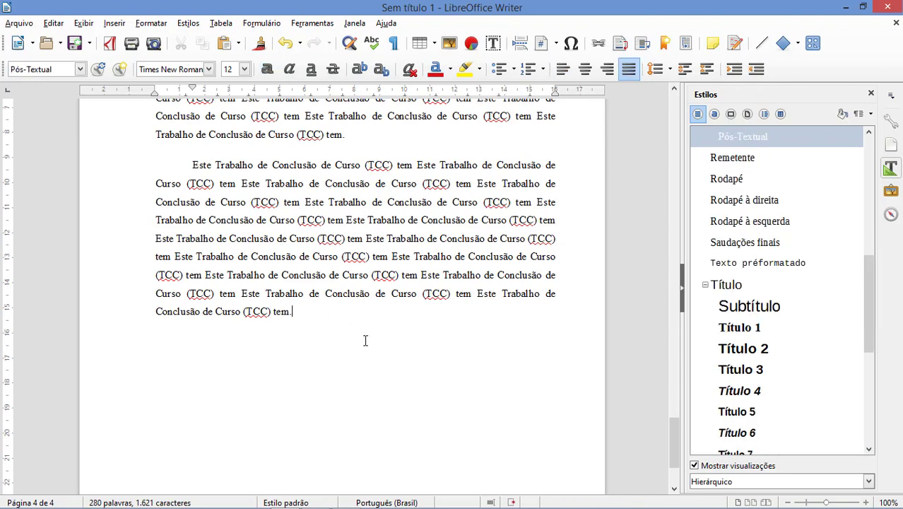
pyautogui.hotkey('ctrl', 'Return')
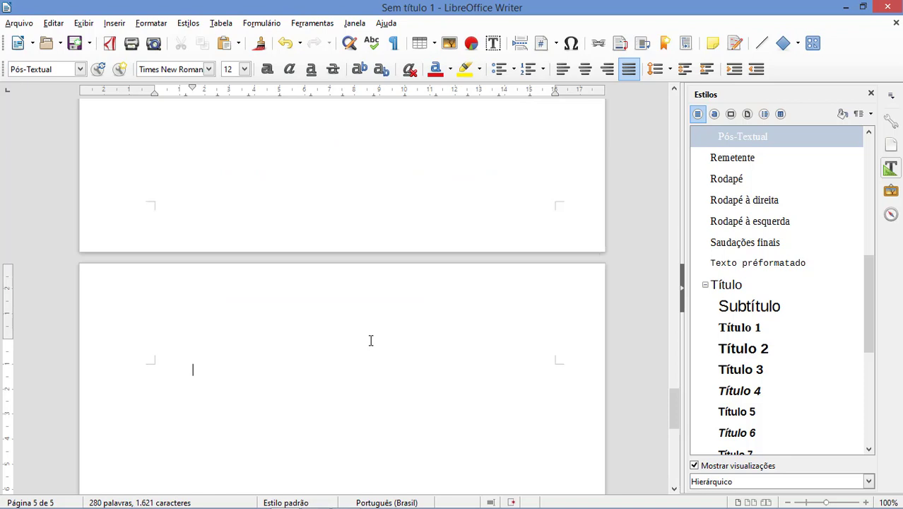
pyautogui.write('Referencial teórico')
pyautogui.hotkey('ctrl', 'shift', 'Left')
pyautogui.hotkey('ctrl', 'shift', 'Left')
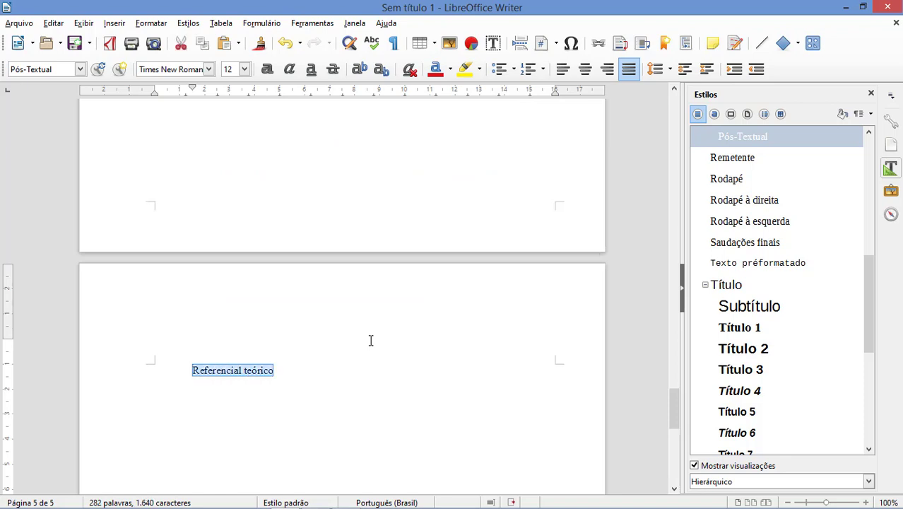
pyautogui.hotkey('shift', 'F3')
pyautogui.hotkey('shift', 'F3')
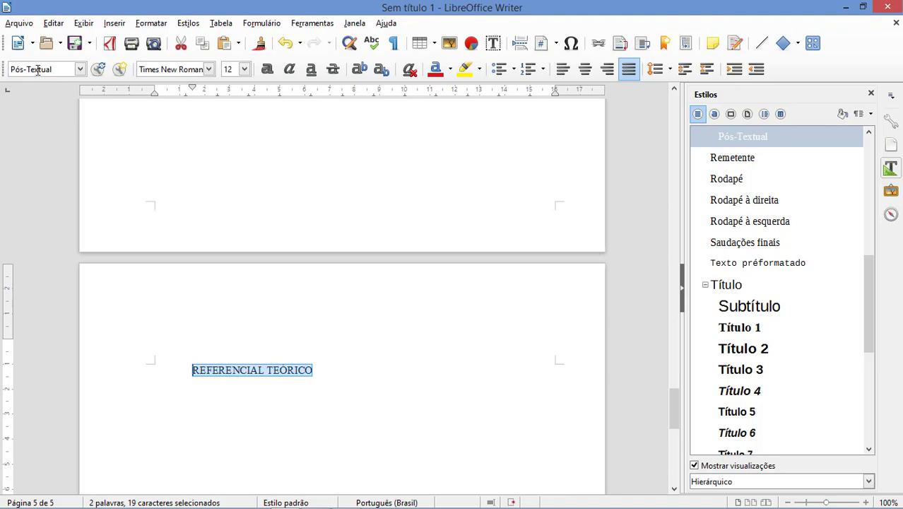
pyautogui.doubleClick(748, 329)
# - Remove the numbering from the INTRODUÇÃO heading
pyautogui.scroll(15, 658, 343)
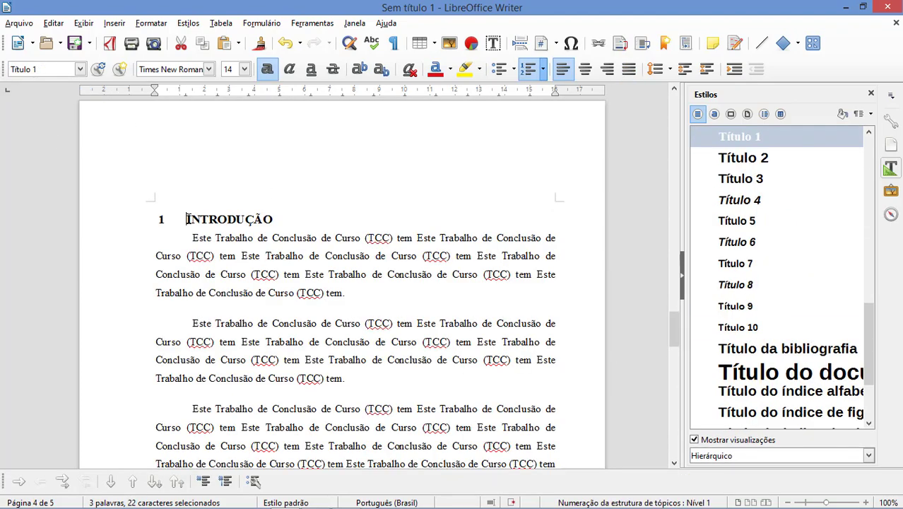
pyautogui.click(186, 219)
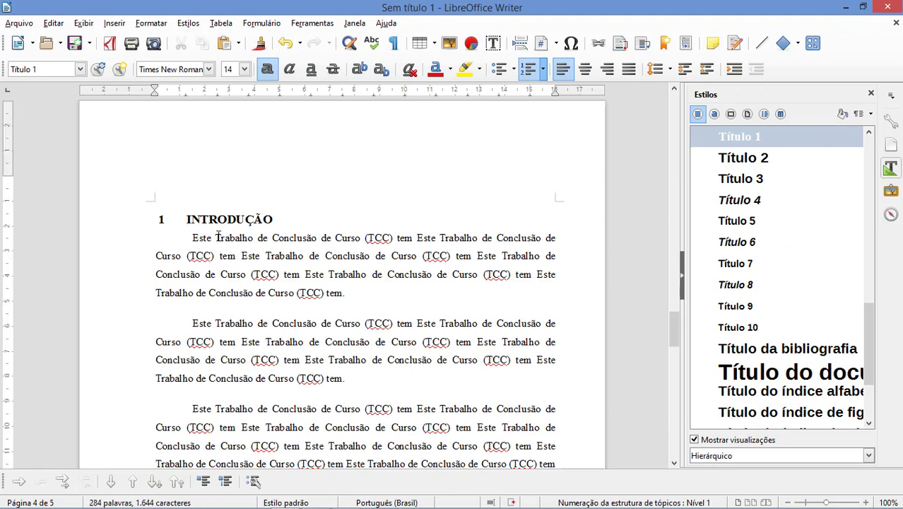
pyautogui.press('BackSpace')
pyautogui.scroll(-6, 296, 347)
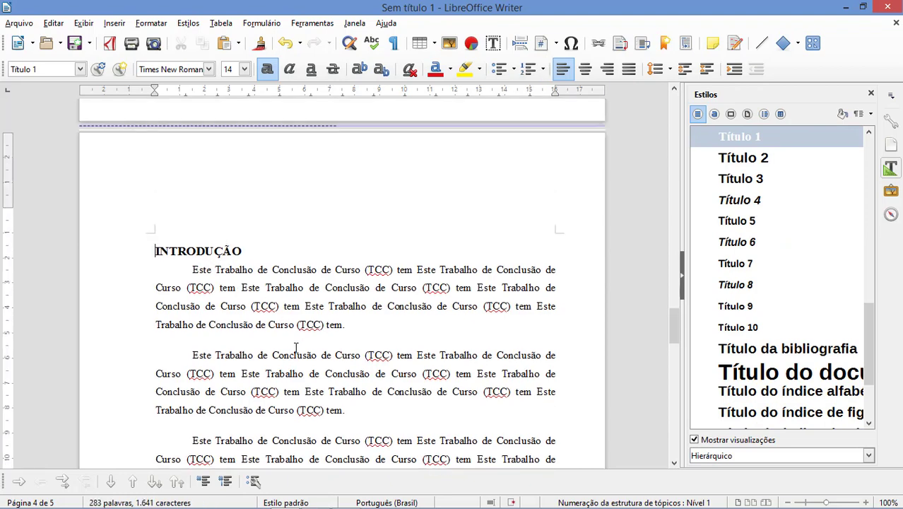
pyautogui.scroll(-10, 296, 346)
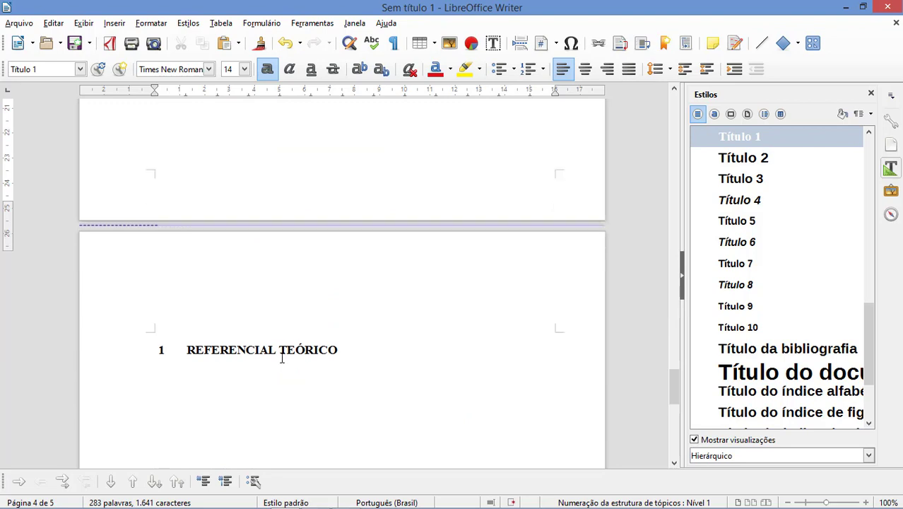
# - Add a Pós-Textual paragraph under REFERENCIAL TEÓRICO repeating "A pesquisa se aplica na área do conhecimento científico."
pyautogui.click(382, 347)
pyautogui.press('Return')
pyautogui.write('A poes')
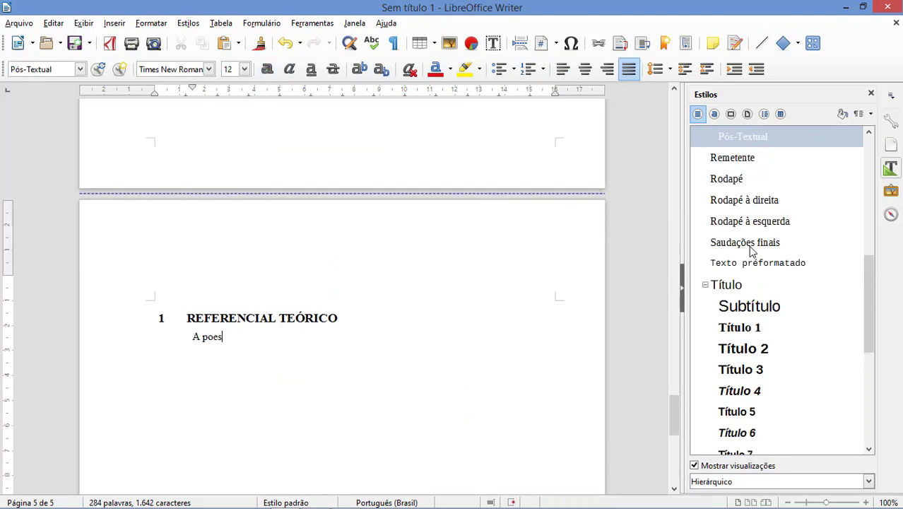
pyautogui.press('BackSpace')
pyautogui.press('BackSpace')
pyautogui.press('BackSpace')
pyautogui.press('BackSpace')
pyautogui.press('BackSpace')
pyautogui.press('BackSpace')
pyautogui.write('A pesquisa se aplica no área do conhecimento científico. A pesquisa se aplica no área do conhecimento científico. A pesquisa se aplica no área do conhecimento científico. A pesquisa se aplica no área do conhecimento científico. A pesquisa se aplica no área do conhecimento científico. A pesquisa se aplica no área do conhecimento científico. A pesquisa se aplica no área do conhecimento científico. A pesquisa se aplica no área do conhecimento científico.')
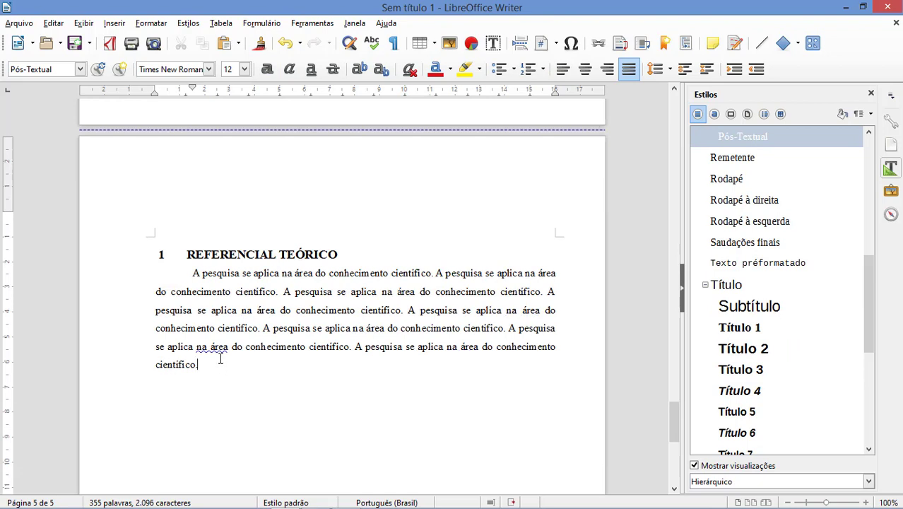
# - Copy the REFERENCIAL TEÓRICO paragraph and repeat it below until the text runs onto the sixth page
pyautogui.moveTo(219, 365); pyautogui.dragTo(195, 277)
pyautogui.click(243, 369)
pyautogui.write('A pesquisa se aplica na área do conhecimento científico. A pesquisa se aplica na área do conhecimento científico. A pesquisa se aplica na área do conhecimento científico. A pesquisa se aplica na área do conhecimento científico. A pesquisa se aplica na área do conhecimento científico. A pesquisa se aplica na área do conhecimento científico. A pesquisa se aplica na área do conhecimento científico. A pesquisa se aplica na área do conhecimento científico.')
pyautogui.write('A pesquisa se aplica na área do conhecimento científico. A pesquisa se aplica na área do conhecimento científico. A pesquisa se aplica na área do conhecimento científico. A pesquisa se aplica na área do conhecimento científico. A pesquisa se aplica na área do conhecimento científico. A pesquisa se aplica na área do conhecimento científico. A pesquisa se aplica na área do conhecimento científico. A pesquisa se aplica na área do conhecimento científico.')
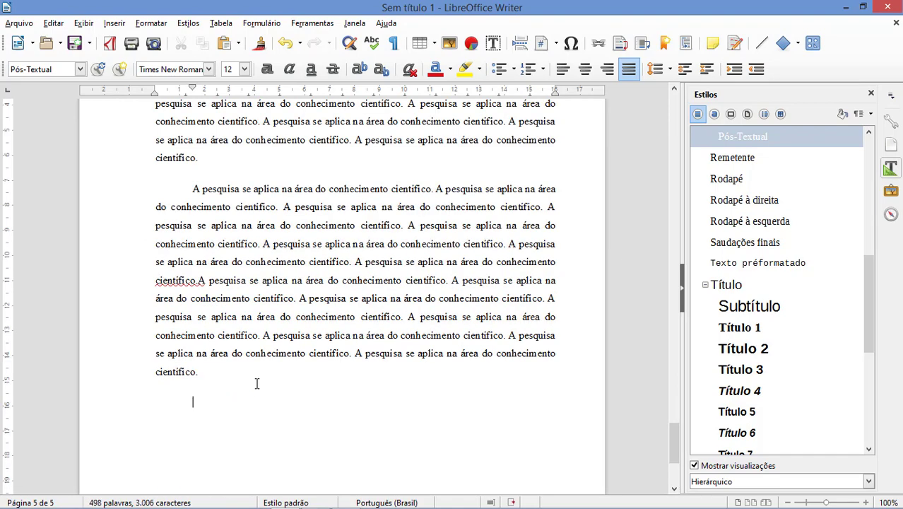
pyautogui.write('A pesquisa se aplica na área do conhecimento científico. A pesquisa se aplica na área do conhecimento científico. A pesquisa se aplica na área do conhecimento científico. A pesquisa se aplica na área do conhecimento científico. A pesquisa se aplica na área do conhecimento científico. A pesquisa se aplica na área do conhecimento científico. A pesquisa se aplica na área do conhecimento científico. A pesquisa se aplica na área do conhecimento científico.')
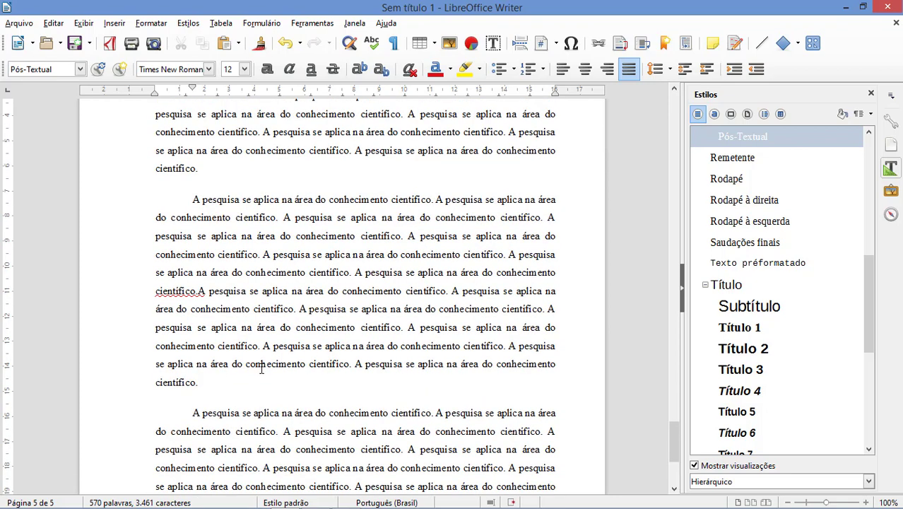
pyautogui.write('A pesquisa se aplica na área do conhecimento científico. A pesquisa se aplica na área do conhecimento científico. A pesquisa se aplica na área do conhecimento científico. A pesquisa se aplica na área do conhecimento científico. A pesquisa se aplica na área do conhecimento científico. A pesquisa se aplica na área do conhecimento científico. A pesquisa se aplica na área do conhecimento científico. A pesquisa se aplica na área do conhecimento científico.')
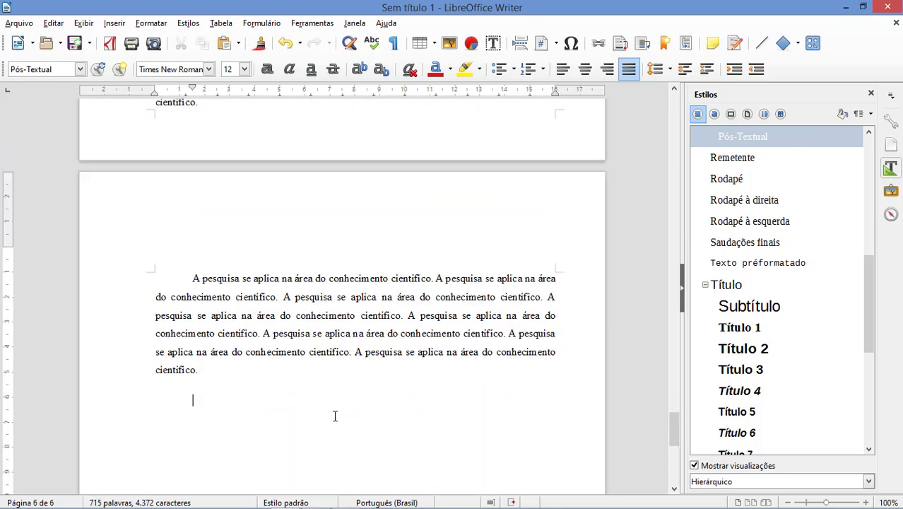
# - Add the uppercase subheading "SUBÁREA DE PESQUISA" below the last paragraph and apply the Título 2 style to it
pyautogui.write('sub')
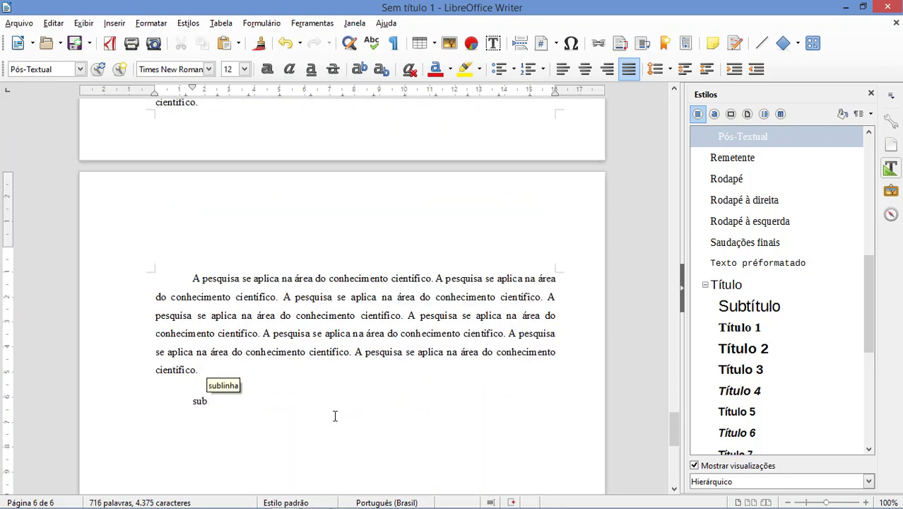
pyautogui.write('área de pesquisa')
pyautogui.hotkey('ctrl', 'shift', 'Left')
pyautogui.hotkey('ctrl', 'shift', 'Left')
pyautogui.hotkey('ctrl', 'shift', 'Left')
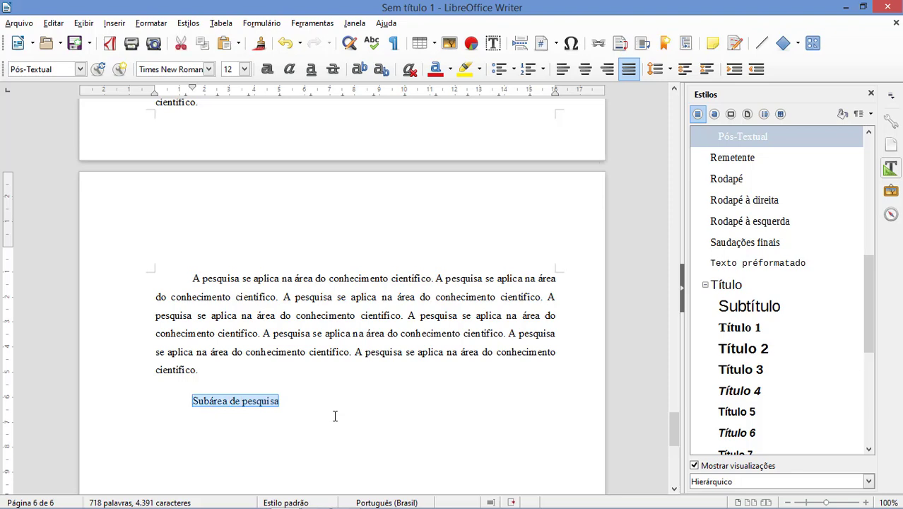
pyautogui.hotkey('shift', 'F3')
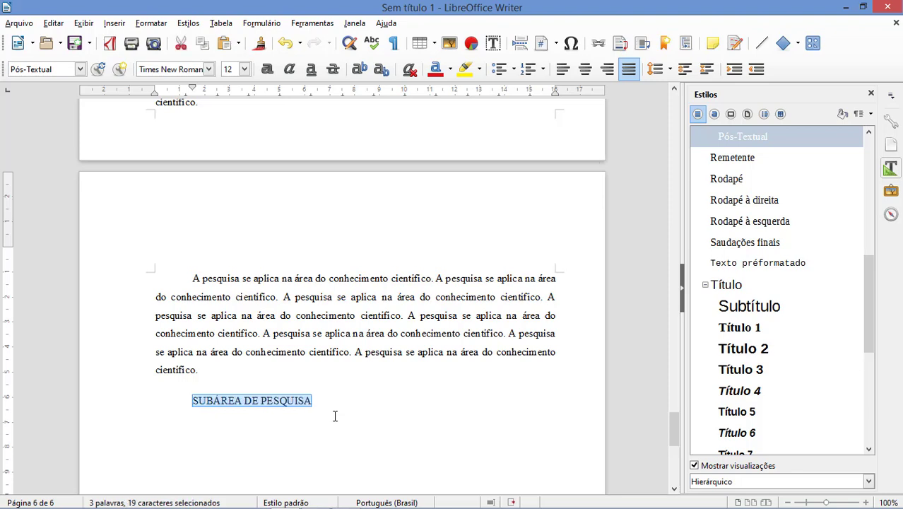
pyautogui.click(752, 350)
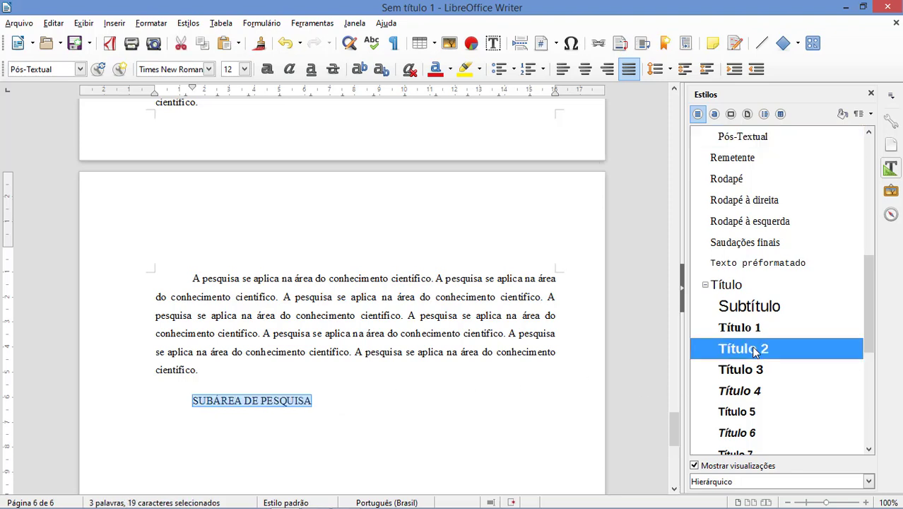
pyautogui.doubleClick(751, 350)
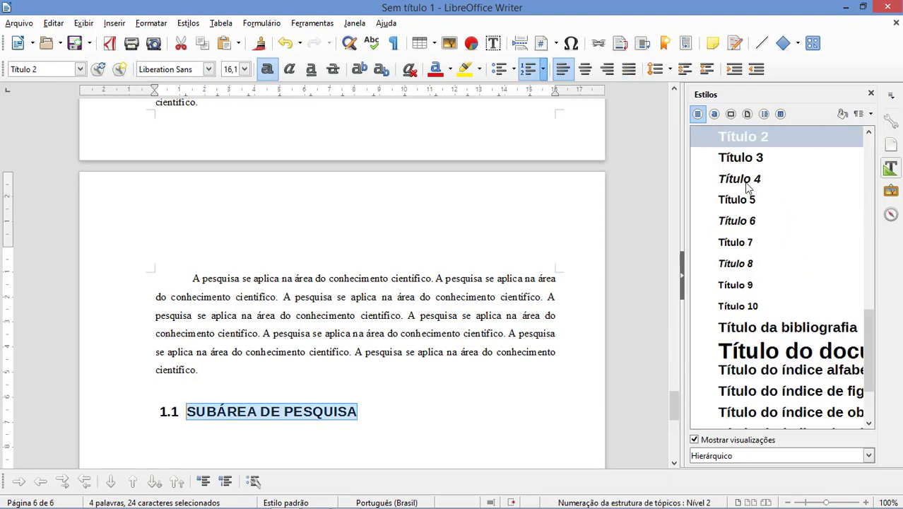
# - Modify the Título 2 style's font to Times New Roman at 100% size
pyautogui.rightClick(756, 141)
pyautogui.click(797, 163)
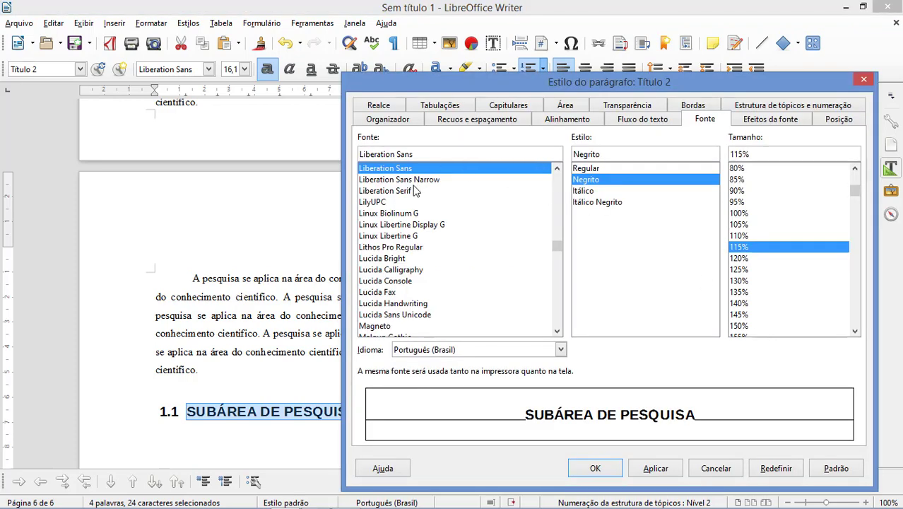
pyautogui.moveTo(426, 153); pyautogui.dragTo(304, 152)
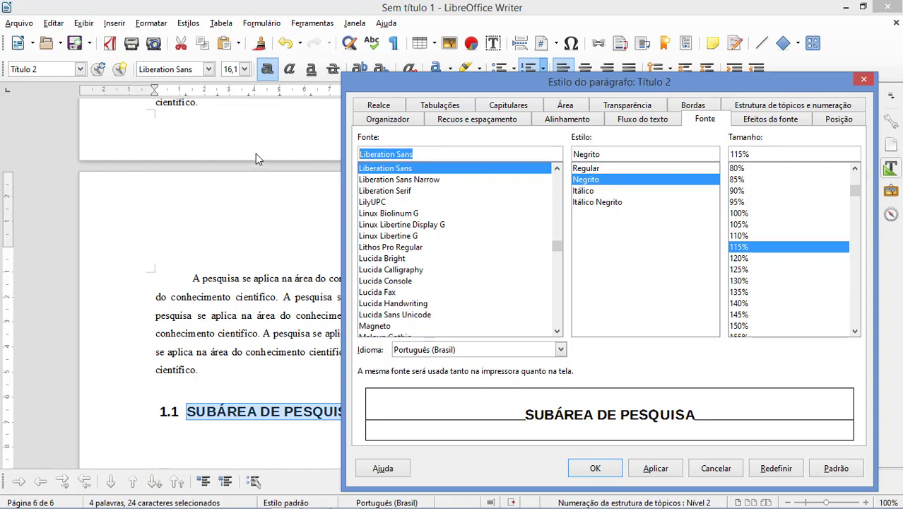
pyautogui.write('Times New Roman')
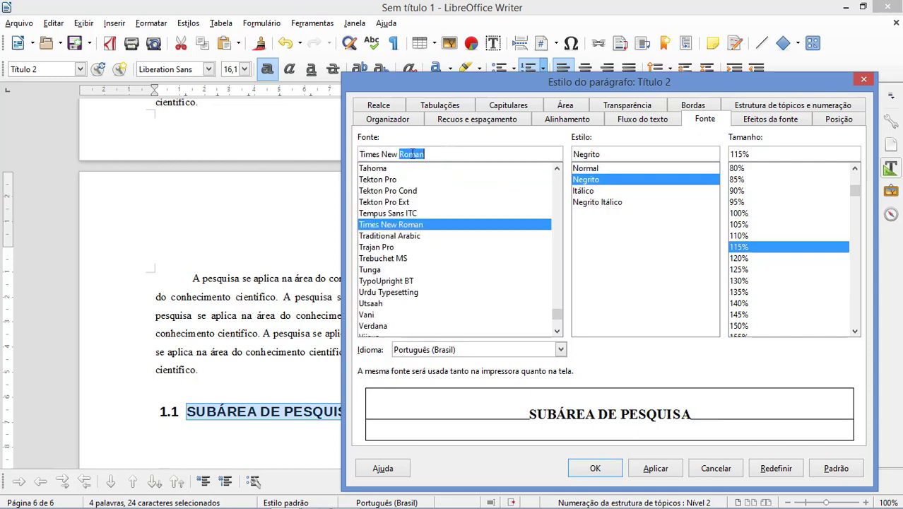
pyautogui.click(745, 214)
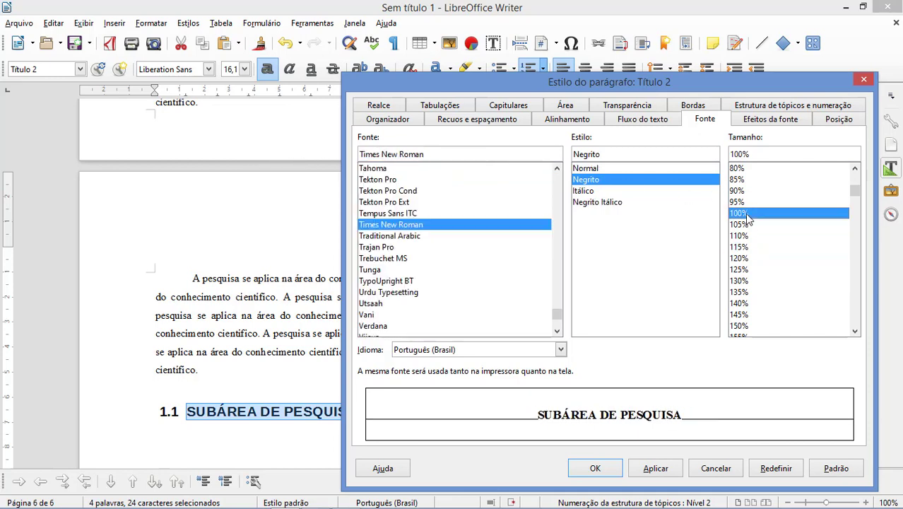
pyautogui.click(613, 473)
# - Fill the SUBÁREA DE PESQUISA section with copies of the "A pesquisa se aplica" paragraph in the Pós-Textual style, reaching the seventh page
pyautogui.click(432, 397)
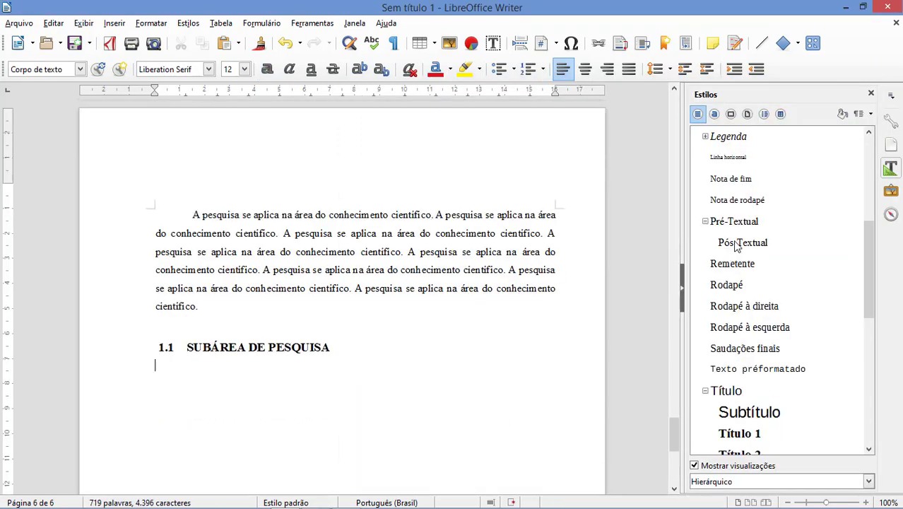
pyautogui.doubleClick(736, 242)
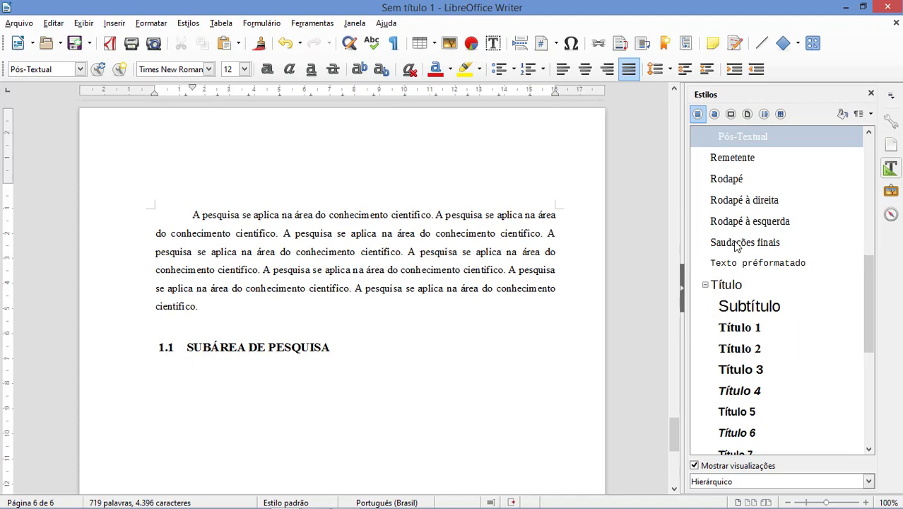
pyautogui.write('A pesquisa se aplica na área do conhecimento científico. A pesquisa se aplica na área do conhecimento científico. A pesquisa se aplica na área do conhecimento científico. A pesquisa se aplica na área do conhecimento científico. A pesquisa se aplica na área do conhecimento científico. A pesquisa se aplica na área do conhecimento científico. A pesquisa se aplica na área do conhecimento científico. A pesquisa se aplica na área do conhecimento científico.')
pyautogui.press('Return')
pyautogui.write('A pesquisa se aplica na área do conhecimento científico. A pesquisa se aplica na área do conhecimento científico. A pesquisa se aplica na área do conhecimento científico. A pesquisa se aplica na área do conhecimento científico. A pesquisa se aplica na área do conhecimento científico. A pesquisa se aplica na área do conhecimento científico. A pesquisa se aplica na área do conhecimento científico. A pesquisa se aplica na área do conhecimento científico.')
pyautogui.write('A pesquisa se aplica na área do conhecimento científico. A pesquisa se aplica na área do conhecimento científico. A pesquisa se aplica na área do conhecimento científico. A pesquisa se aplica na área do conhecimento científico. A pesquisa se aplica na área do conhecimento científico. A pesquisa se aplica na área do conhecimento científico. A pesquisa se aplica na área do conhecimento científico. A pesquisa se aplica na área do conhecimento científico.')
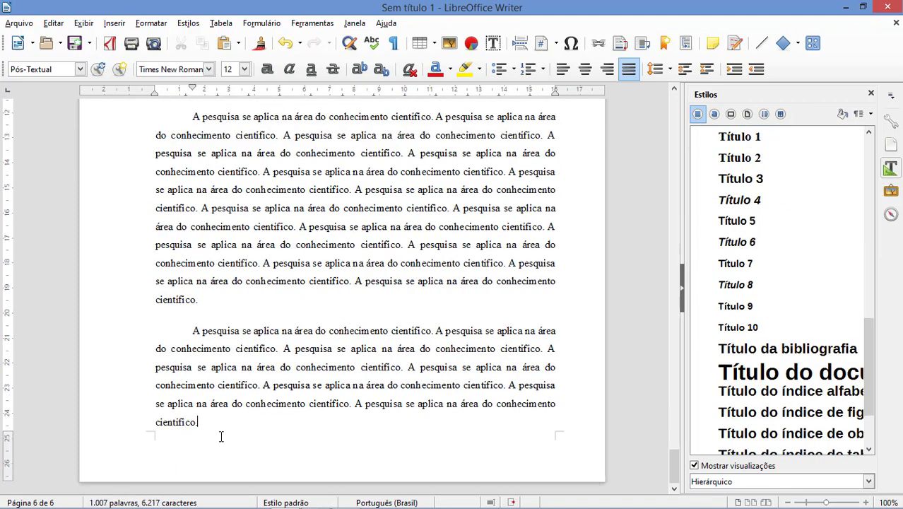
pyautogui.press('Return')
pyautogui.write('A pesquisa se aplica na área do conhecimento científico. A pesquisa se aplica na área do conhecimento científico. A pesquisa se aplica na área do conhecimento científico. A pesquisa se aplica na área do conhecimento científico. A pesquisa se aplica na área do conhecimento científico. A pesquisa se aplica na área do conhecimento científico. A pesquisa se aplica na área do conhecimento científico. A pesquisa se aplica na área do conhecimento científico.')
# - Add the subheading "Subárea da subárea" below the last paragraph and apply the Título 3 style to it
pyautogui.press('Return')
pyautogui.write('S')
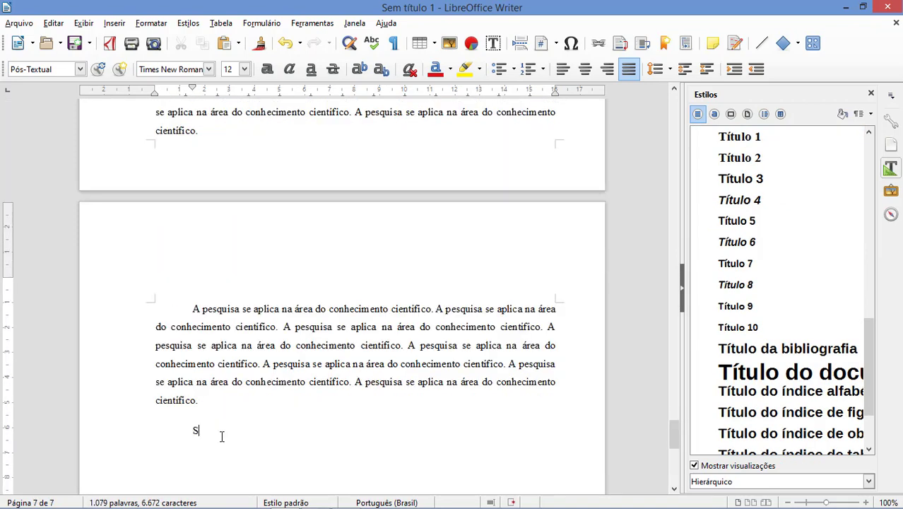
pyautogui.write('ubárea da subáre')
pyautogui.hotkey('ctrl', 'shift', 'Left')
pyautogui.hotkey('ctrl', 'shift', 'Left')
pyautogui.hotkey('ctrl', 'shift', 'Left')
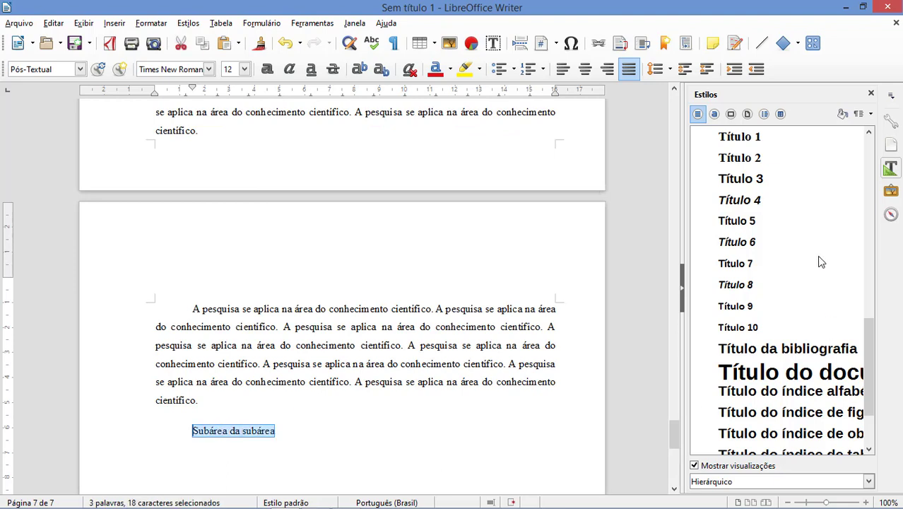
pyautogui.doubleClick(757, 179)
# - Modify the Título 3 style's font to Times New Roman at 100% size and convert the "Subárea da subárea" subheading to uppercase
pyautogui.rightClick(755, 141)
pyautogui.click(807, 167)
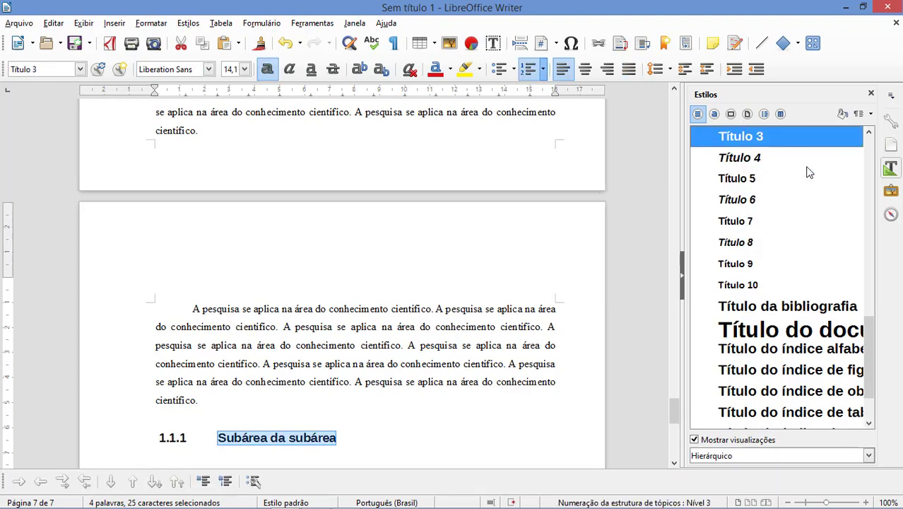
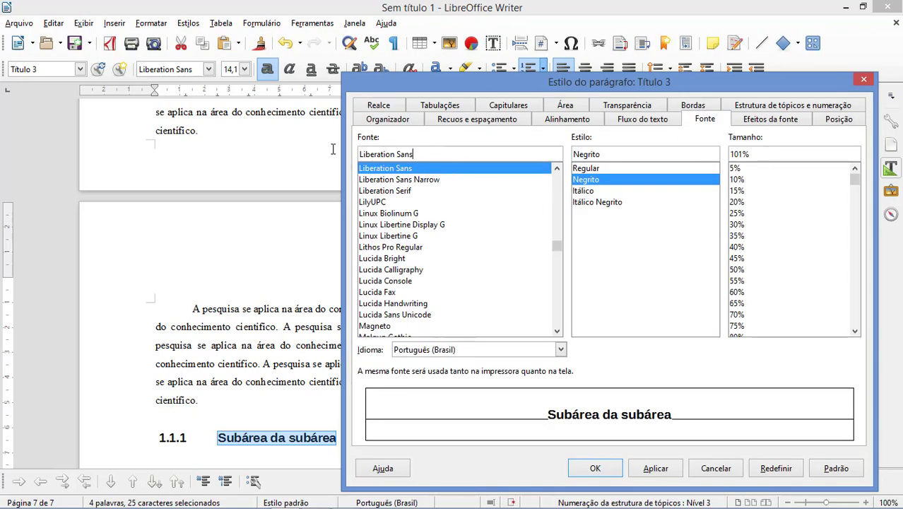
pyautogui.hotkey('ctrl', 'a')
pyautogui.write('Ti')
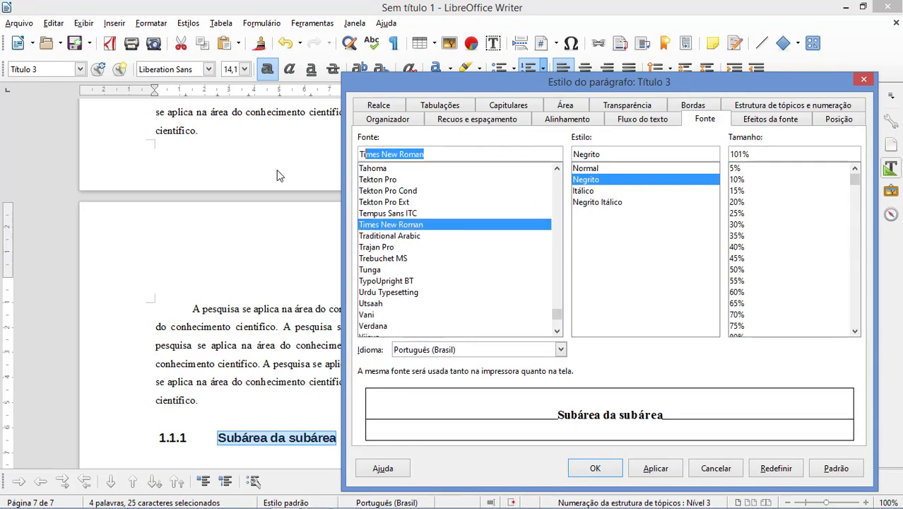
pyautogui.click(399, 225)
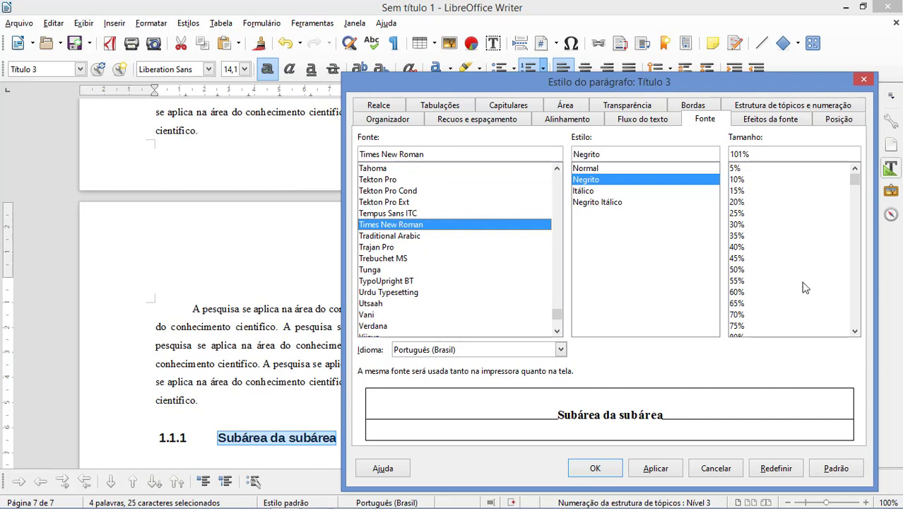
pyautogui.scroll(-1, 857, 192)
pyautogui.scroll(-3, 856, 192)
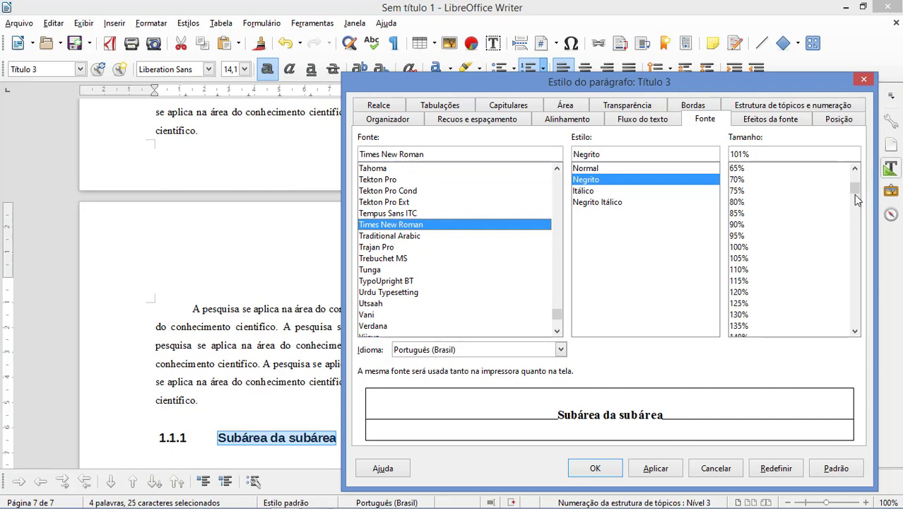
pyautogui.click(739, 247)
pyautogui.click(595, 468)
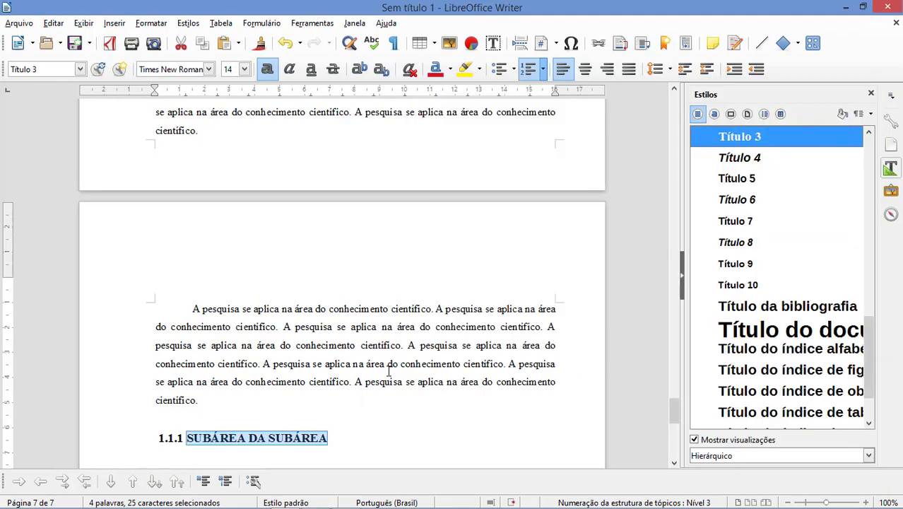
# - Fill the SUBÁREA DA SUBÁREA section with copies of the "A pesquisa se aplica" paragraph in the Pós-Textual style, down to the end of page seven
pyautogui.scroll(-3, 387, 368)
pyautogui.click(338, 358)
pyautogui.press('Return')
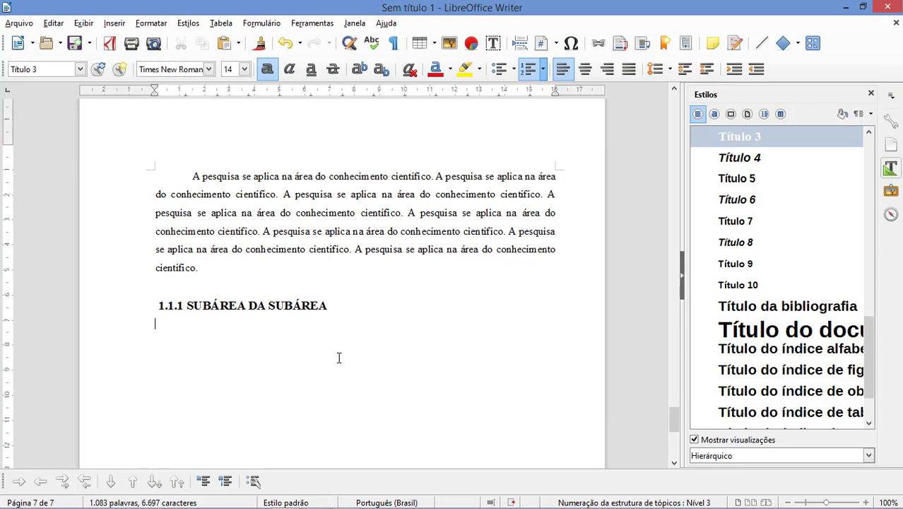
pyautogui.doubleClick(743, 375)
pyautogui.write('A pesquisa se aplica na área do conhecimento científico. A pesquisa se aplica na área do conhecimento científico. A pesquisa se aplica na área do conhecimento científico. A pesquisa se aplica na área do conhecimento científico. A pesquisa se aplica na área do conhecimento científico. A pesquisa se aplica na área do conhecimento científico. A pesquisa se aplica na área do conhecimento científico. A pesquisa se aplica na área do conhecimento científico.')
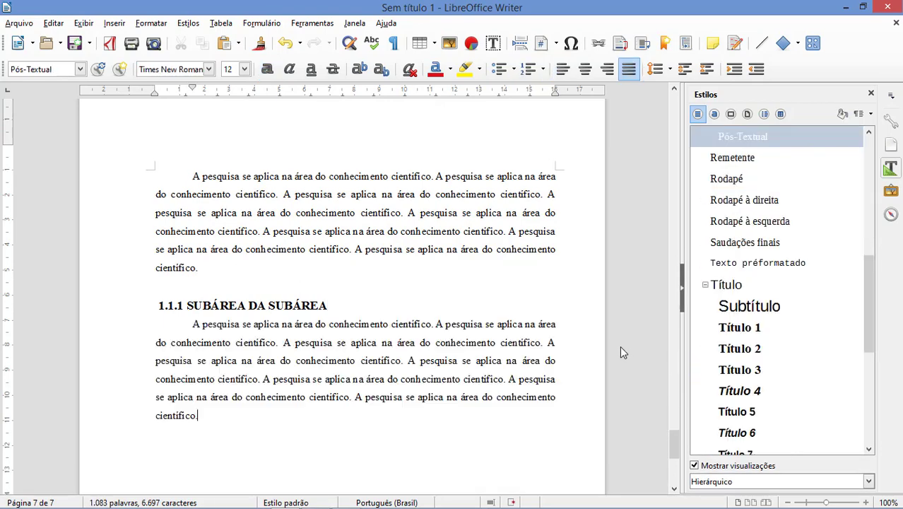
pyautogui.write('A pesquisa se aplica na área do conhecimento científico. A pesquisa se aplica na área do conhecimento científico. A pesquisa se aplica na área do conhecimento científico. A pesquisa se aplica na área do conhecimento científico. A pesquisa se aplica na área do conhecimento científico. A pesquisa se aplica na área do conhecimento científico. A pesquisa se aplica na área do conhecimento científico. A pesquisa se aplica na área do conhecimento científico.')
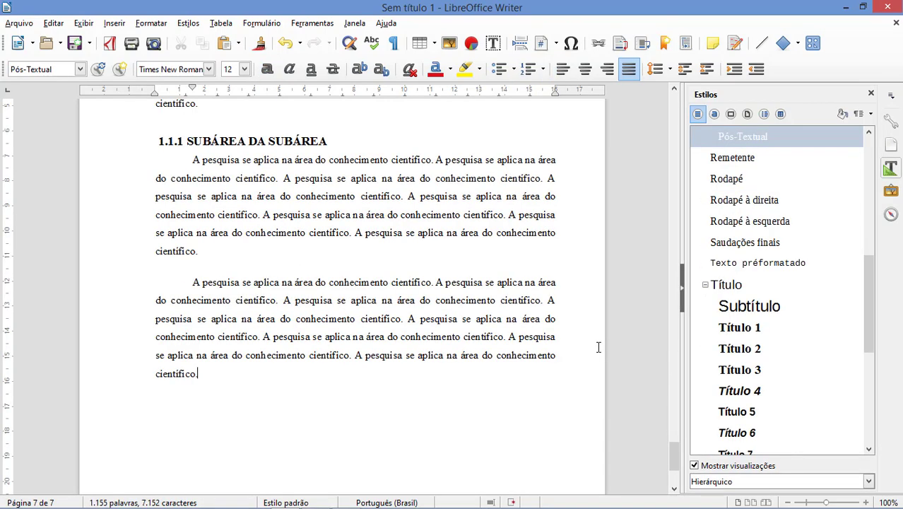
pyautogui.write('A pesquisa se aplica na área do conhecimento científico. A pesquisa se aplica na área do conhecimento científico. A pesquisa se aplica na área do conhecimento científico. A pesquisa se aplica na área do conhecimento científico. A pesquisa se aplica na área do conhecimento científico. A pesquisa se aplica na área do conhecimento científico. A pesquisa se aplica na área do conhecimento científico. A pesquisa se aplica na área do conhecimento científico.')
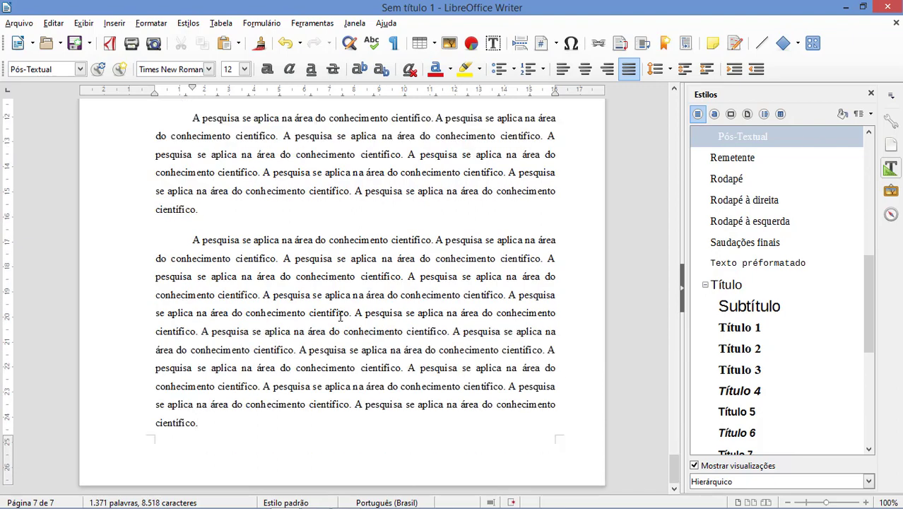
# - Insert a page break after the last paragraph and write "Método" as the heading text on the new page
pyautogui.hotkey('ctrl', 'Return')
pyautogui.write('Metodologia de pesquisa')
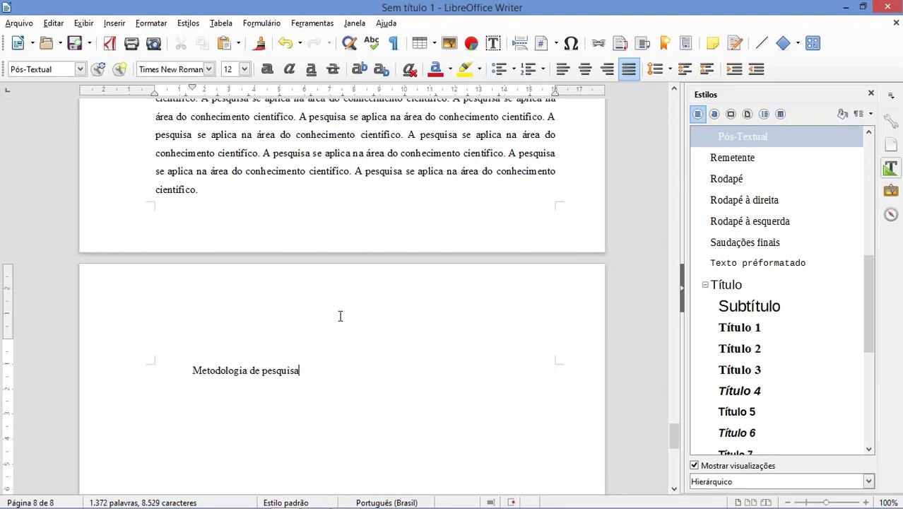
pyautogui.press('BackSpace')
pyautogui.press('BackSpace')
pyautogui.press('BackSpace')
pyautogui.press('BackSpace')
pyautogui.press('BackSpace')
pyautogui.press('BackSpace')
pyautogui.press('BackSpace')
pyautogui.press('BackSpace')
pyautogui.press('BackSpace')
pyautogui.press('BackSpace')
pyautogui.press('BackSpace')
pyautogui.press('BackSpace')
pyautogui.press('BackSpace')
pyautogui.press('BackSpace')
pyautogui.press('BackSpace')
pyautogui.press('BackSpace')
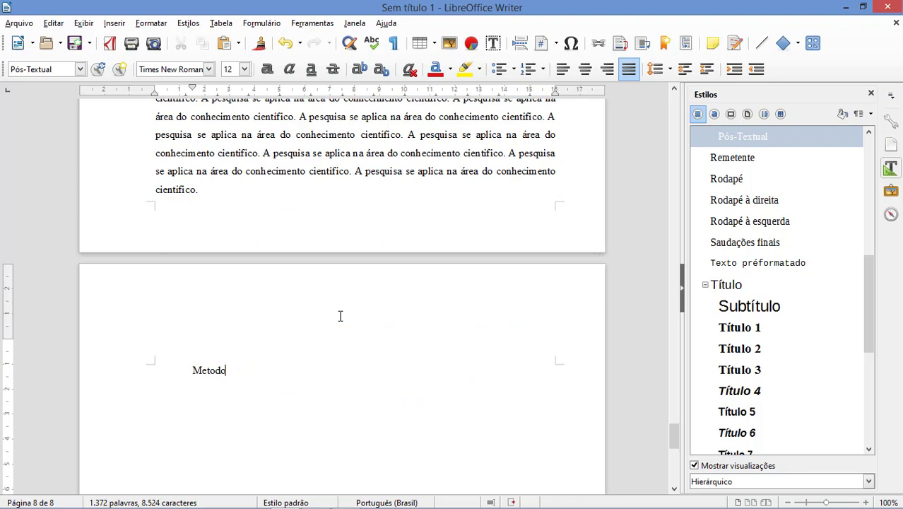
pyautogui.press('BackSpace')
pyautogui.write('é')
# - Apply the Título 1 style to the "Método" heading and convert it to uppercase
pyautogui.click(746, 333)
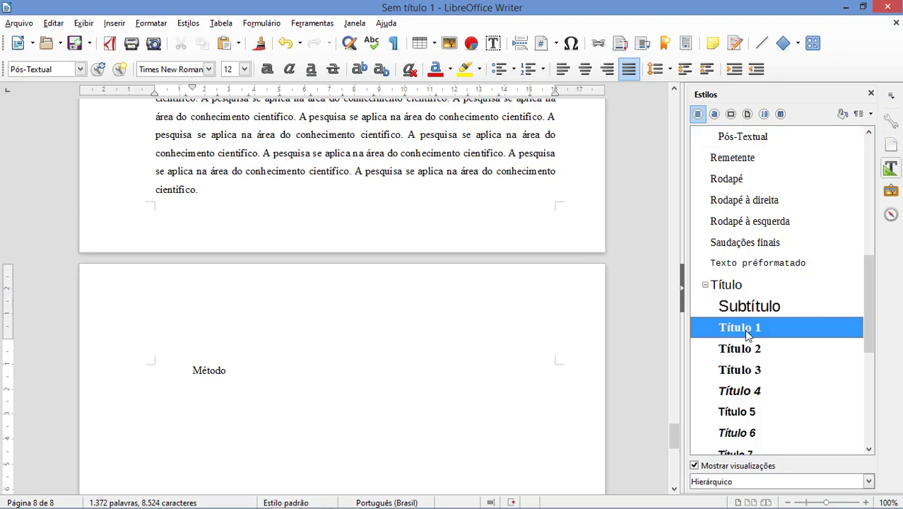
pyautogui.doubleClick(747, 334)
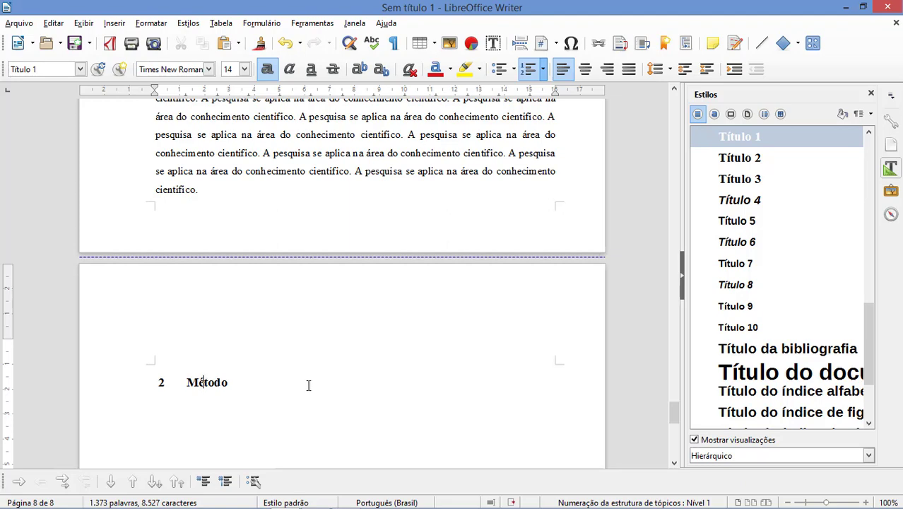
pyautogui.hotkey('shift', 'F3')
# - Fill the MÉTODO chapter with copies of the "A pesquisa se aplica" paragraph in the Pós-Textual style, reaching the ninth page
pyautogui.write('A pesquisa se aplica na área do conhecimento científico. A pesquisa se aplica na área do conhecimento científico. A pesquisa se aplica na área do conhecimento científico. A pesquisa se aplica na área do conhecimento científico. A pesquisa se aplica na área do conhecimento científico. A pesquisa se aplica na área do conhecimento científico. A pesquisa se aplica na área do conhecimento científico. A pesquisa se aplica na área do conhecimento científico. A pesquisa se aplica na área do conhecimento científico. A pesquisa se aplica na área do conhecimento científico. A pesquisa se aplica na área do conhecimento científico. A pesquisa se aplica na área do conhecimento científico. A pesquisa se aplica na área do conhecimento científico. A pesquisa se aplica na área do conhecimento científico. A pesquisa se aplica na área do conhecimento científico. A pesquisa se aplica na área do conhecimento científico.')
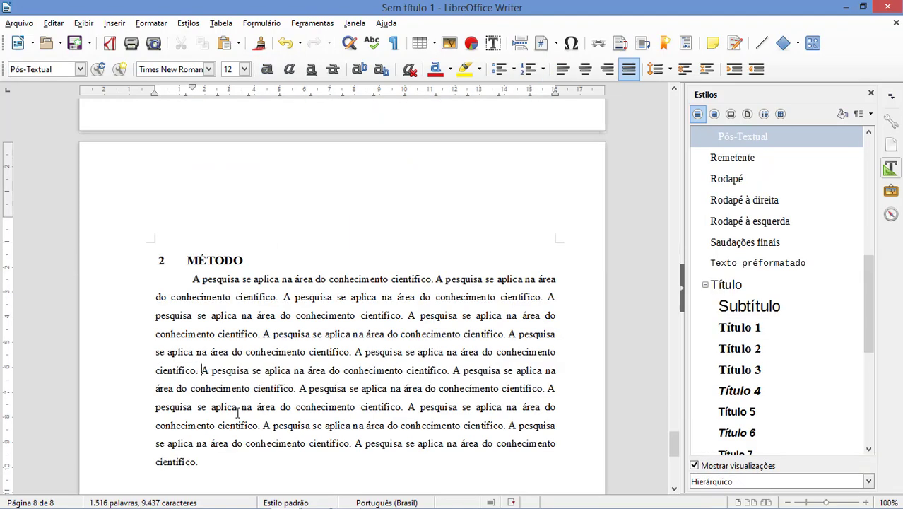
pyautogui.scroll(-1, 237, 402)
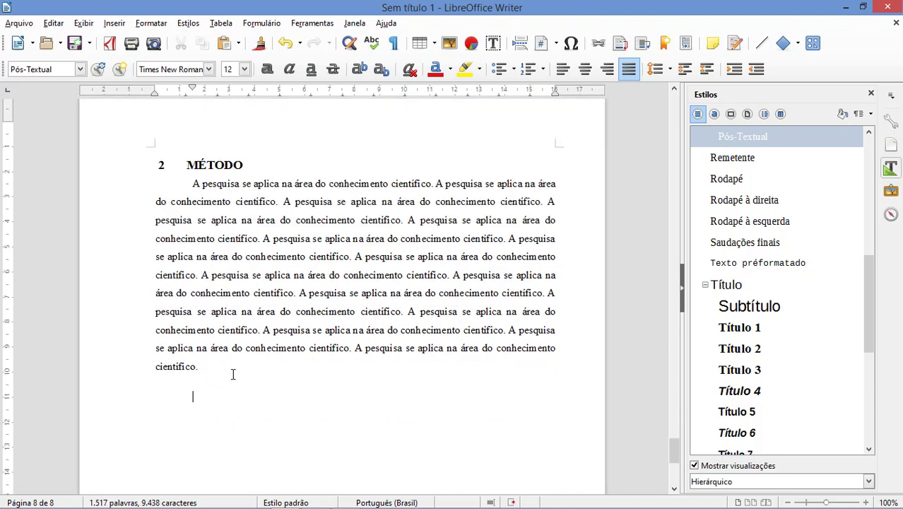
pyautogui.hotkey('ctrl', 'v')
pyautogui.press('Return')
pyautogui.hotkey('ctrl', 'v')
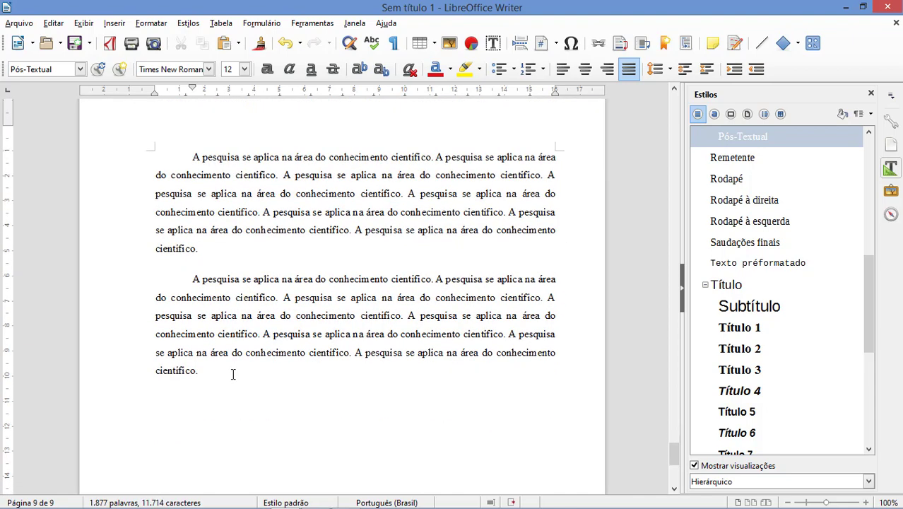
# - Start a new page with the uppercase heading "ANÁLISE DOS RESULTADOS" in the Título 1 style
pyautogui.hotkey('ctrl', 'Return')
pyautogui.write('a')
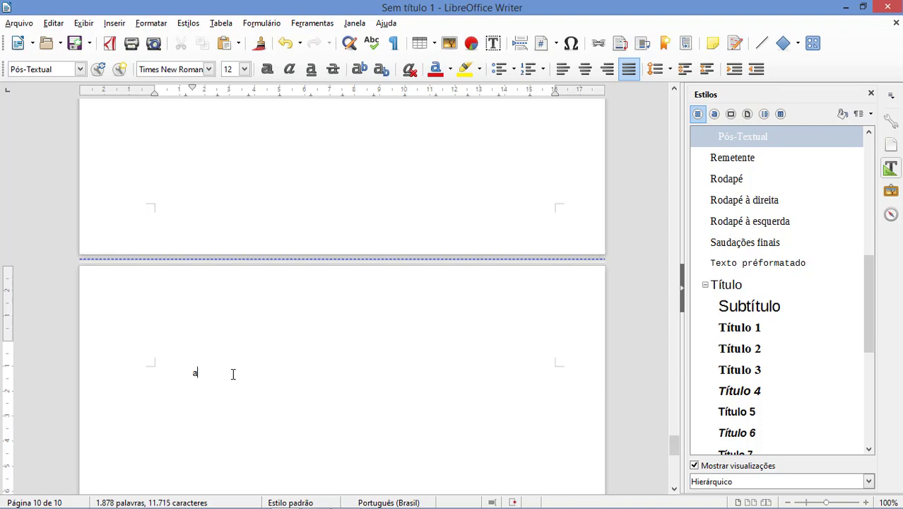
pyautogui.write('nálise dos resultados')
pyautogui.doubleClick(756, 329)
pyautogui.moveTo(314, 385); pyautogui.dragTo(185, 384)
pyautogui.hotkey('shift', 'F3')
pyautogui.hotkey('shift', 'F3')
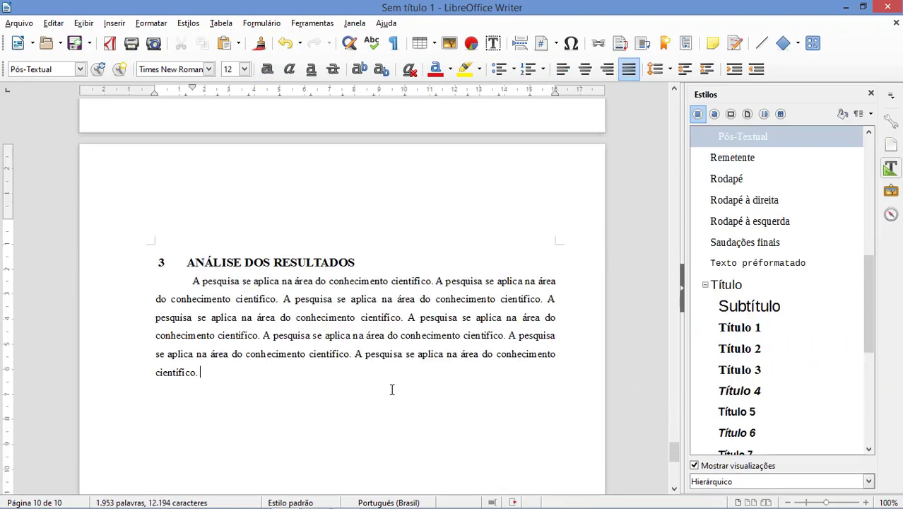
# - Fill the ANÁLISE DOS RESULTADOS chapter with copies of the "A pesquisa se aplica" paragraph in the Pós-Textual style, continuing onto page eleven
pyautogui.write('A pesquisa se aplica na área do conhecimento científico. A pesquisa se aplica na área do conhecimento científico. A pesquisa se aplica na área do conhecimento científico. A pesquisa se aplica na área do conhecimento científico. A pesquisa se aplica na área do conhecimento científico. A pesquisa se aplica na área do conhecimento científico. A pesquisa se aplica na área do conhecimento científico. A pesquisa se aplica na área do conhecimento científico.')
pyautogui.press('Return')
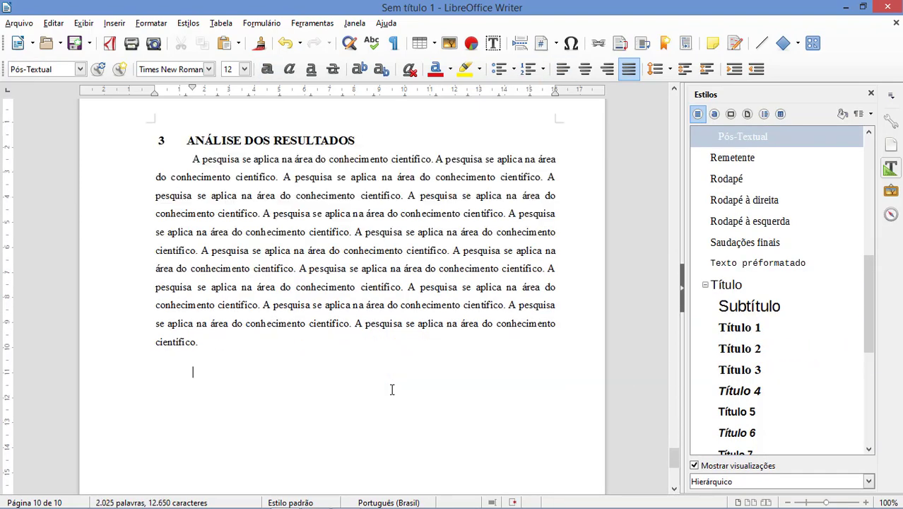
pyautogui.write('A pesquisa se aplica na área do conhecimento científico. A pesquisa se aplica na área do conhecimento científico. A pesquisa se aplica na área do conhecimento científico. A pesquisa se aplica na área do conhecimento científico. A pesquisa se aplica na área do conhecimento científico. A pesquisa se aplica na área do conhecimento científico. A pesquisa se aplica na área do conhecimento científico. A pesquisa se aplica na área do conhecimento científico. A pesquisa se aplica na área do conhecimento científico. A pesquisa se aplica na área do conhecimento científico. A pesquisa se aplica na área do conhecimento científico. A pesquisa se aplica na área do conhecimento científico.')
pyautogui.press('Return')
pyautogui.write('A pesquisa se aplica na área do conhecimento científico. A pesquisa se aplica na área do conhecimento científico. A pesquisa se aplica na área do conhecimento científico. A pesquisa se aplica na área do conhecimento científico. A pesquisa se aplica na área do conhecimento científico. A pesquisa se aplica na área do conhecimento científico. A pesquisa se aplica na área do conhecimento científico. A pesquisa se aplica na área do conhecimento científico. A pesquisa se aplica na área do conhecimento científico. A pesquisa se aplica na área do conhecimento científico. A pesquisa se aplica na área do conhecimento científico. A pesquisa se aplica na área do conhecimento científico.')
pyautogui.press('Return')
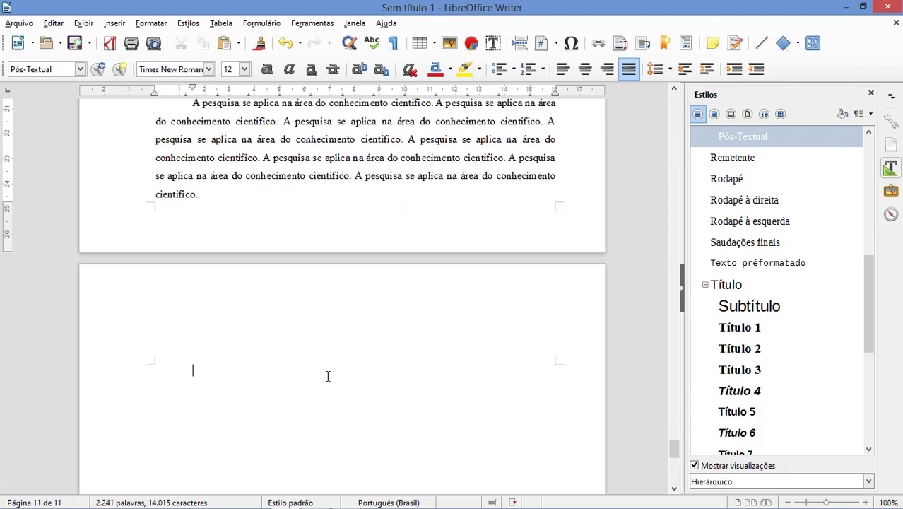
# - Add the uppercase Título 1 heading "RESULTADOS" on page eleven and repeat the "A pesquisa se aplica" paragraph below it in the Pós-Textual style
pyautogui.write('Resultados')
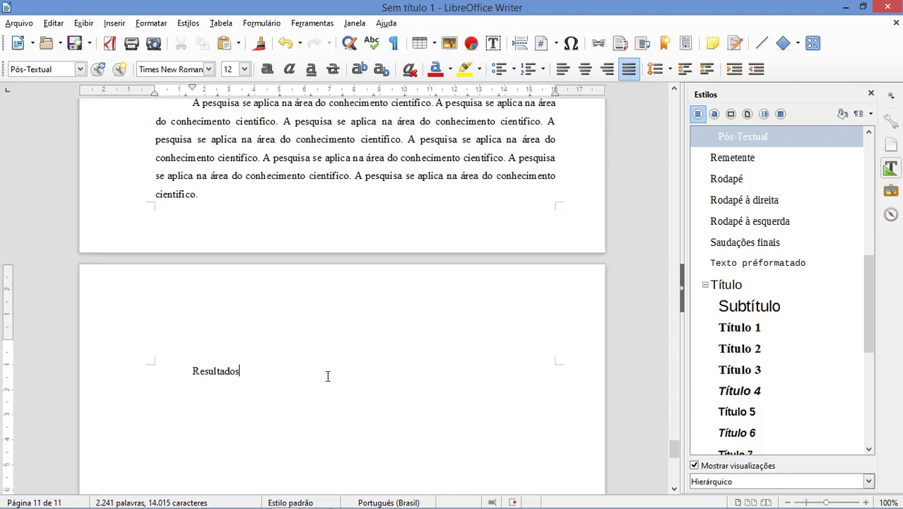
pyautogui.doubleClick(737, 327)
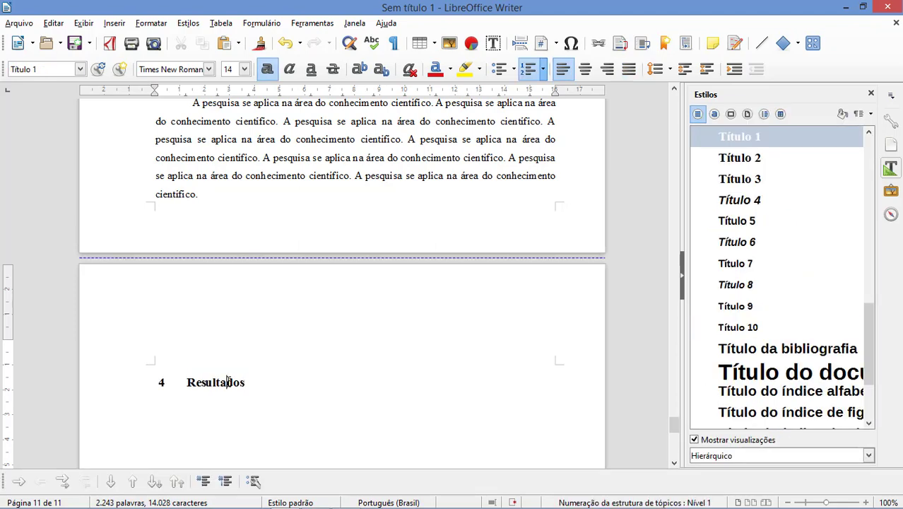
pyautogui.click(243, 382)
pyautogui.write('A pesquisa se aplica na área do conhecimento científico. A pesquisa se aplica na área do conhecimento científico. A pesquisa se aplica na área do conhecimento científico. A pesquisa se aplica na área do conhecimento científico. A pesquisa se aplica na área do conhecimento científico. A pesquisa se aplica na área do conhecimento científico. A pesquisa se aplica na área do conhecimento científico. A pesquisa se aplica na área do conhecimento científico.  A pesquisa se aplica na área do conhecimento científico. A pesquisa se aplica na área do conhecimento científico. A pesquisa se aplica na área do conhecimento científico. A pesquisa se aplica na área do conhecimento científico. A pesquisa se aplica na área do conhecimento científico. A pesquisa se aplica na área do conhecimento científico. A pesquisa se aplica na área do conhecimento científico. A pesquisa se aplica na área do conhecimento científico.')
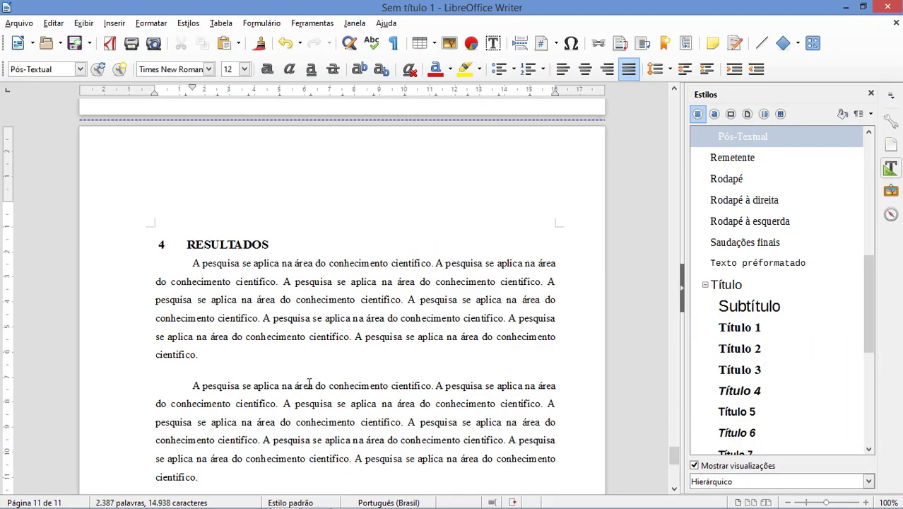
# - Insert a page break after the RESULTADOS text and write "Considerações finais" as the heading text on the new page
pyautogui.hotkey('ctrl', 'Return')
pyautogui.write('Con')
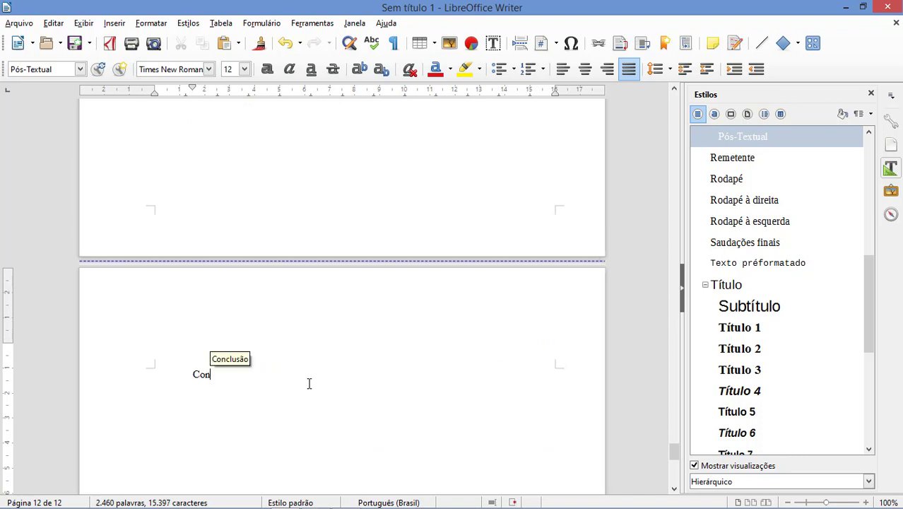
pyautogui.write('clusaão')
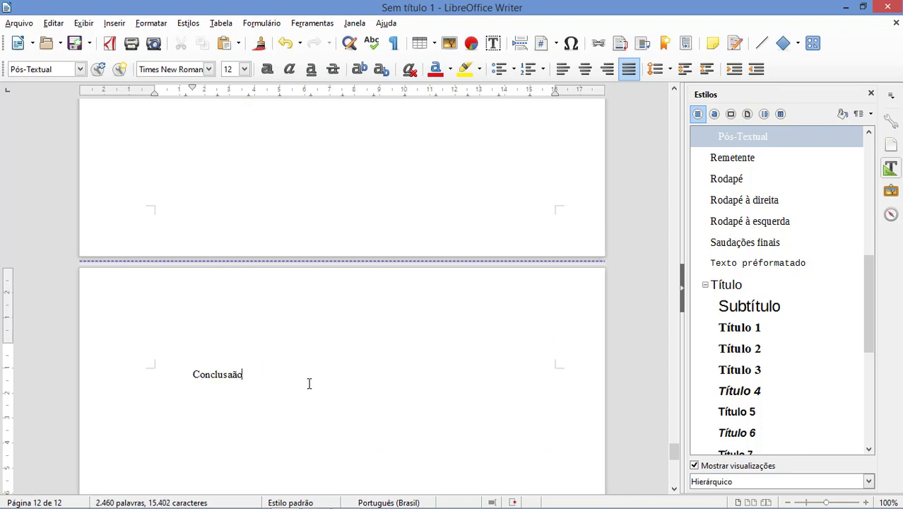
pyautogui.press('BackSpace')
pyautogui.press('BackSpace')
pyautogui.press('BackSpace')
pyautogui.press('BackSpace')
pyautogui.press('BackSpace')
pyautogui.press('BackSpace')
pyautogui.write('na')
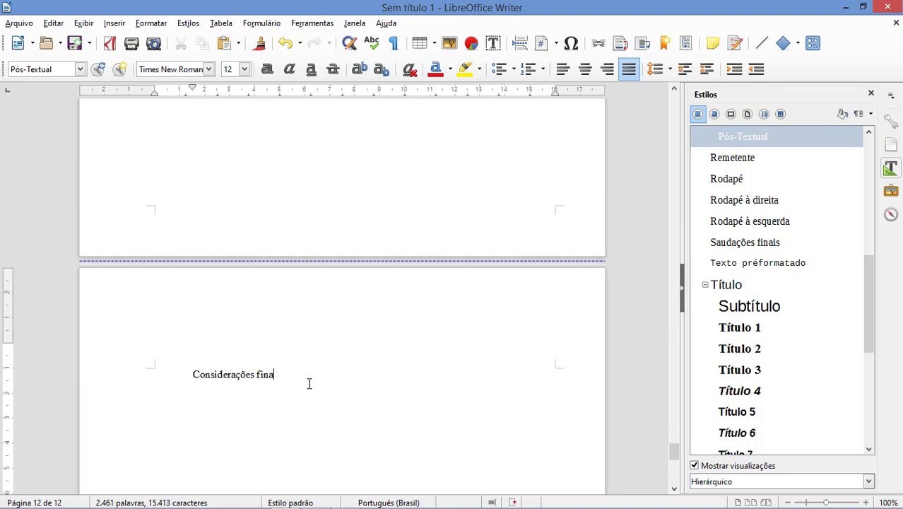
pyautogui.write('sis')
# - Apply the Título 1 style to the "Considerações finais" heading and convert it to uppercase
pyautogui.doubleClick(740, 327)
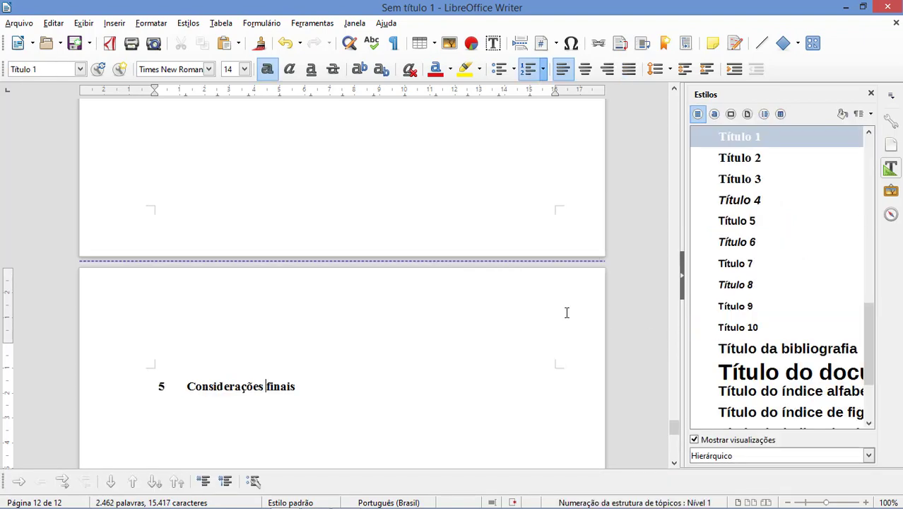
pyautogui.moveTo(311, 388); pyautogui.dragTo(149, 390)
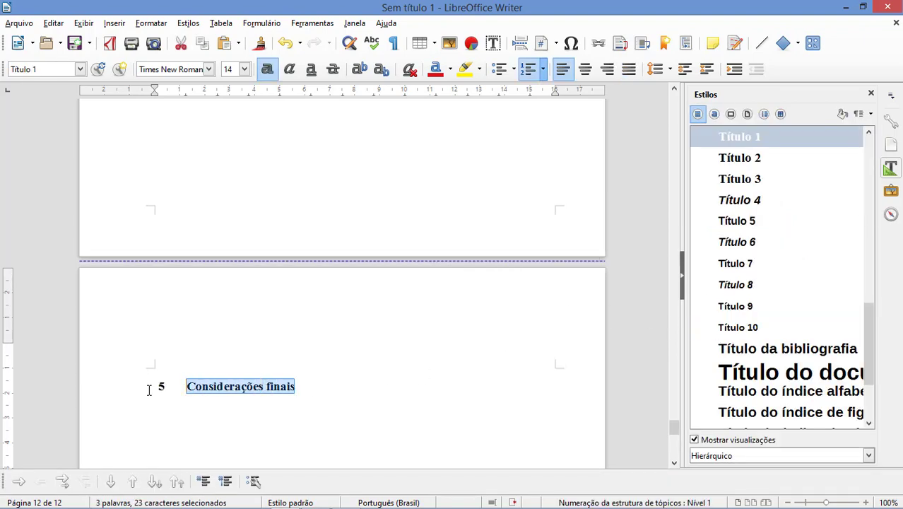
pyautogui.hotkey('shift', 'F3')
pyautogui.hotkey('shift', 'F3')
# - Add copies of the "A pesquisa se aplica" paragraph in the Pós-Textual style below the CONSIDERAÇÕES FINAIS heading
pyautogui.click(353, 393)
pyautogui.write('A pesquisa se aplica na área do conhecimento científico. A pesquisa se aplica na área do conhecimento científico. A pesquisa se aplica na área do conhecimento científico. A pesquisa se aplica na área do conhecimento científico. A pesquisa se aplica na área do conhecimento científico. A pesquisa se aplica na área do conhecimento científico. A pesquisa se aplica na área do conhecimento científico. A pesquisa se aplica na área do conhecimento científico. A pesquisa se aplica na área do conhecimento científico. A pesquisa se aplica na área do conhecimento científico. A pesquisa se aplica na área do conhecimento científico. A pesquisa se aplica na área do conhecimento científico. A pesquisa se aplica na área do conhecimento científico. A pesquisa se aplica na área do conhecimento científico. A pesquisa se aplica na área do conhecimento científico. A pesquisa se aplica na área do conhecimento científico. A pesquisa se aplica na área do conhecimento científico. A pesquisa se aplica na área do conhecimento científico. A pesquisa se aplica na área do conhecimento científico. A pesquisa se aplica na área do conhecimento científico. A pesquisa se aplica na área do conhecimento científico. A pesquisa se aplica na área do conhecimento científico. A pesquisa se aplica na área do conhecimento científico. A pesquisa se aplica na área do conhecimento científico.')
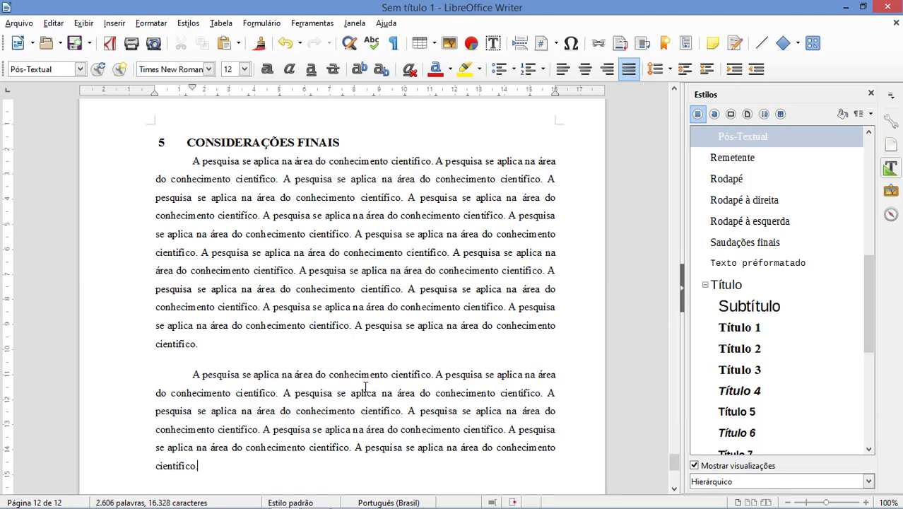
# - Replace the CONSIDERAÇÕES FINAIS heading and its body text with the uppercase heading "CONCLUSÃO" and start a new paragraph below it
pyautogui.hotkey('ctrl', 'shift', 'Up')
pyautogui.hotkey('ctrl', 'shift', 'Up')
pyautogui.hotkey('ctrl', 'shift', 'Up')
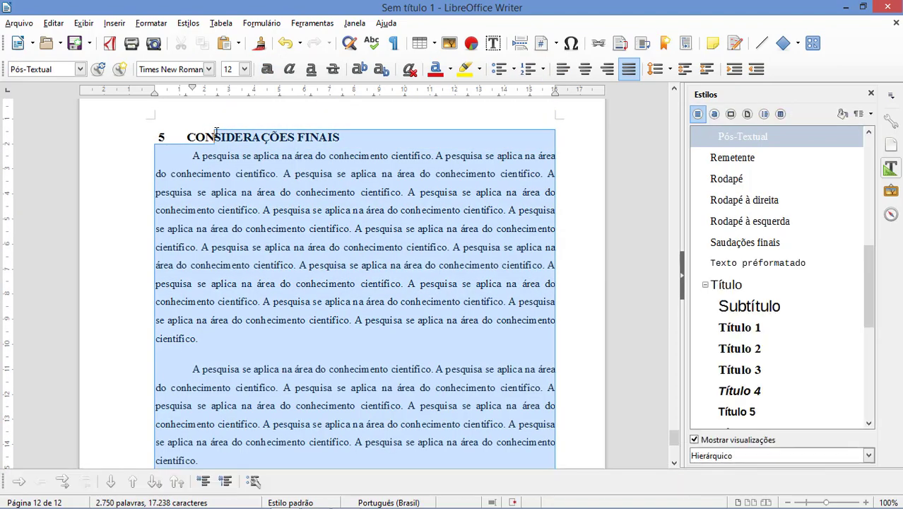
pyautogui.write('clusão')
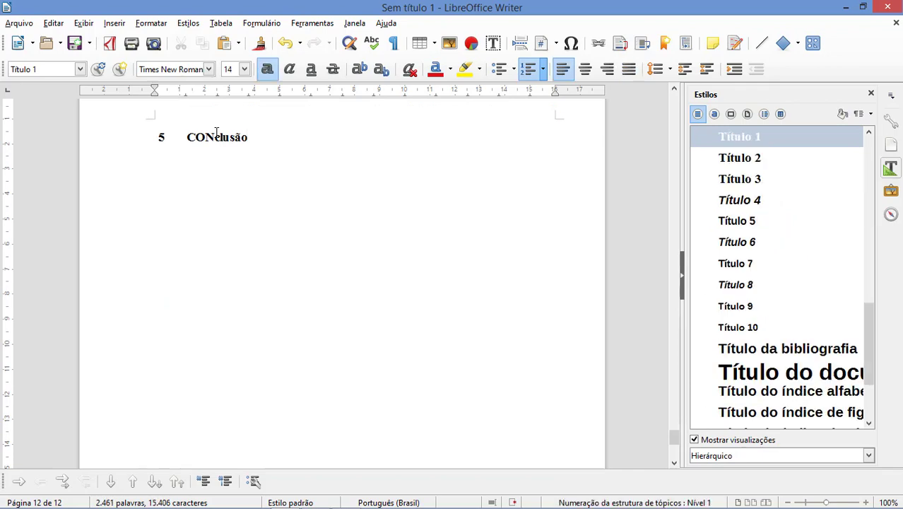
pyautogui.hotkey('shift', 'F3')
pyautogui.press('Return')
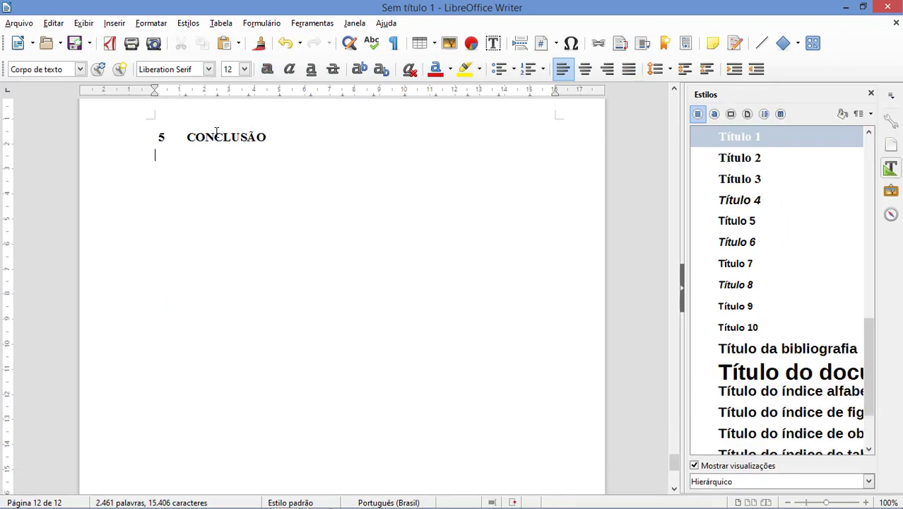
# - Fill the CONCLUSÃO section with repeated copies of the "A pesquisa se aplica na área do conhecimento científico." text in the Pós-Textual style
pyautogui.write('A pesquisa se aplica na área do conhecimento científico. A pesquisa se aplica na área do conhecimento científico. A pesquisa se aplica na área do conhecimento científico. A pesquisa se aplica na área do conhecimento científico. A pesquisa se aplica na área do conhecimento científico. A pesquisa se aplica na área do conhecimento científico. A pesquisa se aplica na área do conhecimento científico. A pesquisa se aplica na área do conhecimento científico.')
pyautogui.write('A pesquisa se aplica na área do conhecimento científico. A pesquisa se aplica na área do conhecimento científico. A pesquisa se aplica na área do conhecimento científico. A pesquisa se aplica na área do conhecimento científico. A pesquisa se aplica na área do conhecimento científico. A pesquisa se aplica na área do conhecimento científico. A pesquisa se aplica na área do conhecimento científico. A pesquisa se aplica na área do conhecimento científico.')
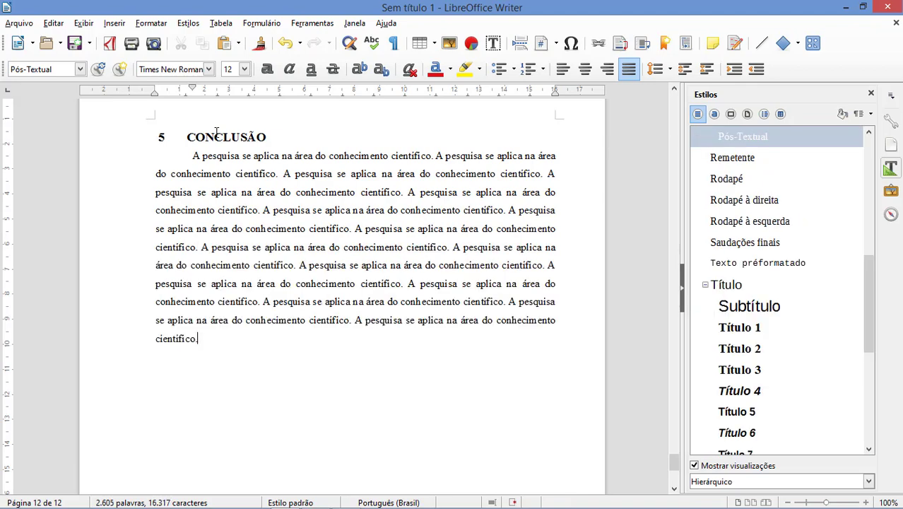
pyautogui.write('A pesquisa se aplica na área do conhecimento científico. A pesquisa se aplica na área do conhecimento científico. A pesquisa se aplica na área do conhecimento científico. A pesquisa se aplica na área do conhecimento científico. A pesquisa se aplica na área do conhecimento científico. A pesquisa se aplica na área do conhecimento científico. A pesquisa se aplica na área do conhecimento científico. A pesquisa se aplica na área do conhecimento científico.')
pyautogui.write('A pesquisa se aplica na área do conhecimento científico. A pesquisa se aplica na área do conhecimento científico. A pesquisa se aplica na área do conhecimento científico. A pesquisa se aplica na área do conhecimento científico. A pesquisa se aplica na área do conhecimento científico. A pesquisa se aplica na área do conhecimento científico. A pesquisa se aplica na área do conhecimento científico. A pesquisa se aplica na área do conhecimento científico.')
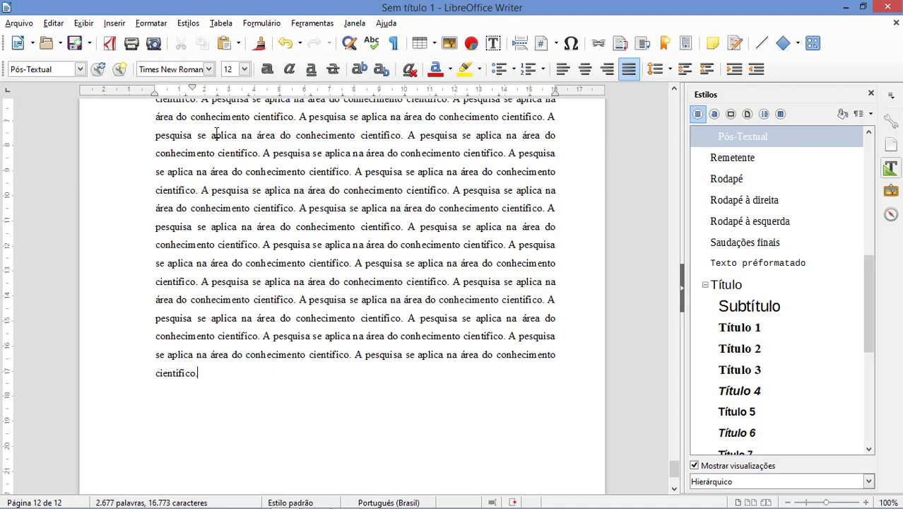
pyautogui.write('A pesquisa se aplica na área do conhecimento científico. A pesquisa se aplica na área do conhecimento científico. A pesquisa se aplica na área do conhecimento científico. A pesquisa se aplica na área do conhecimento científico. A pesquisa se aplica na área do conhecimento científico. A pesquisa se aplica na área do conhecimento científico. A pesquisa se aplica na área do conhecimento científico. A pesquisa se aplica na área do conhecimento científico.')
pyautogui.write('A pesquisa se aplica na área do conhecimento científico. A pesquisa se aplica na área do conhecimento científico. A pesquisa se aplica na área do conhecimento científico. A pesquisa se aplica na área do conhecimento científico. A pesquisa se aplica na área do conhecimento científico. A pesquisa se aplica na área do conhecimento científico. A pesquisa se aplica na área do conhecimento científico. A pesquisa se aplica na área do conhecimento científico.')
# - On a new page after the CONCLUSÃO text, add the heading "REFERÊNCIAS" in uppercase with the Título 1 style
pyautogui.press('Return')
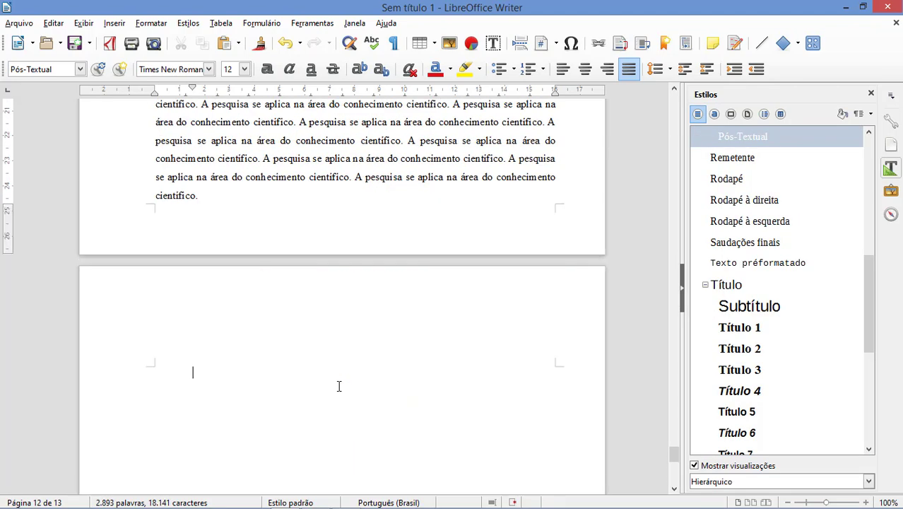
pyautogui.write('referências')
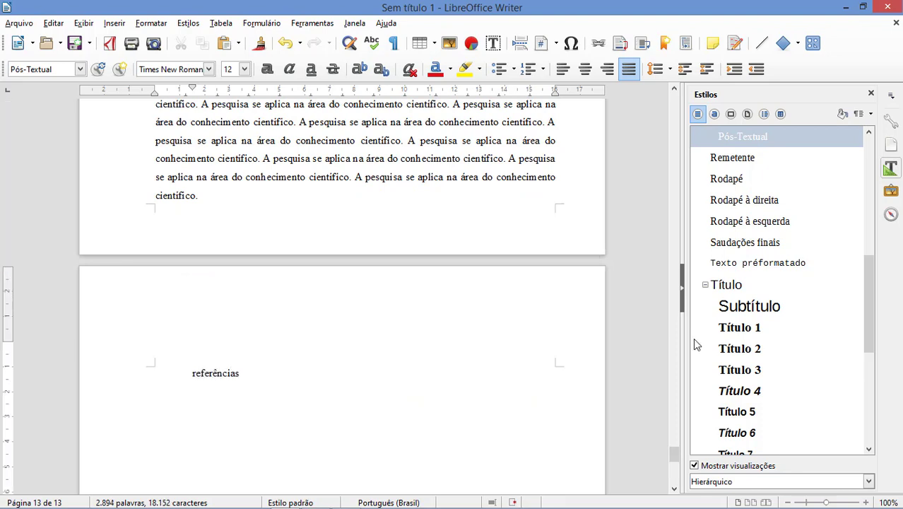
pyautogui.doubleClick(739, 327)
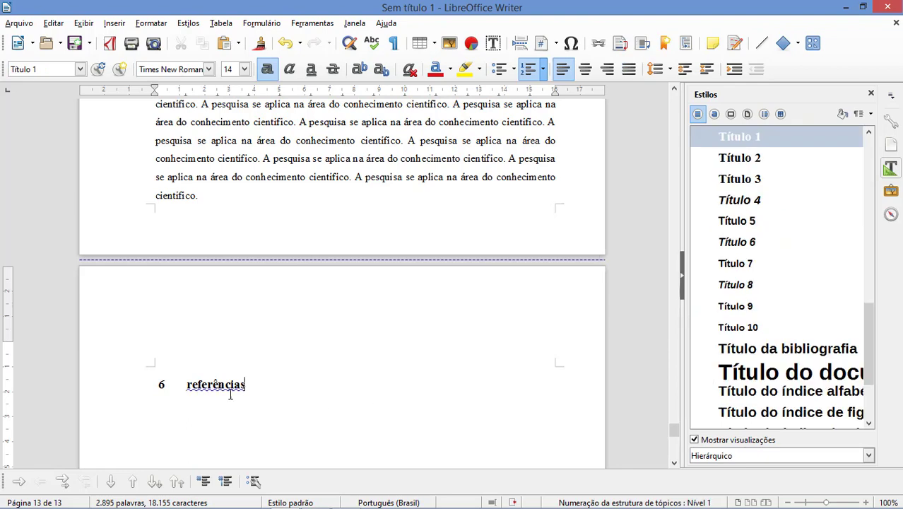
pyautogui.hotkey('shift', 'F3')
pyautogui.click(299, 377)
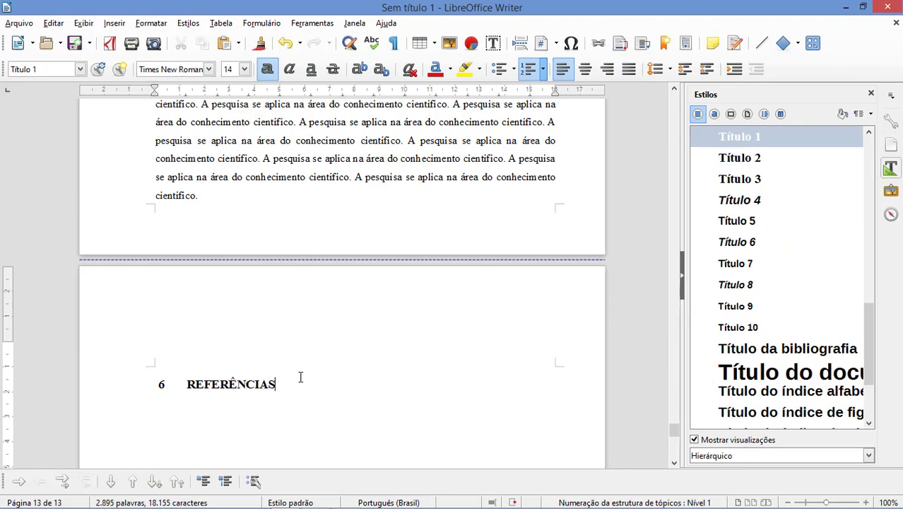
pyautogui.write('Consulte o site abaixo para saber mais sobre como criar citações e como inseri-las aqui')
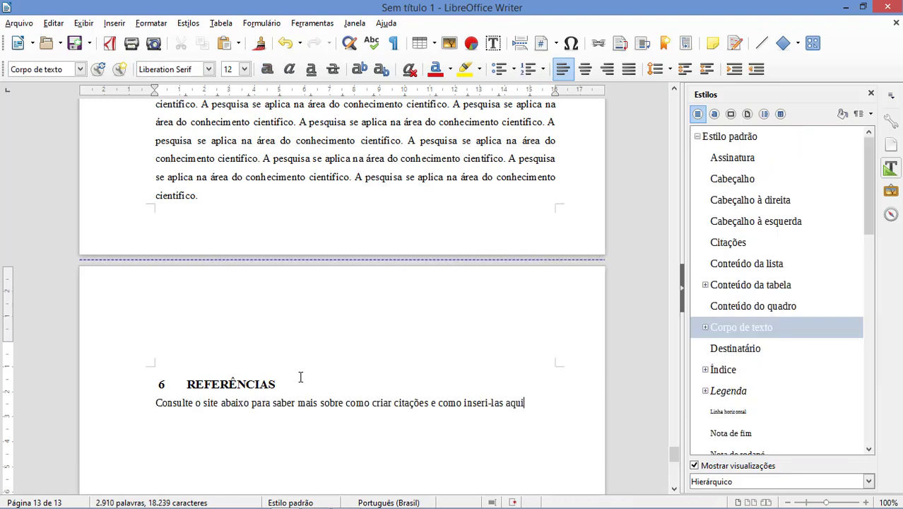
pyautogui.write('.')
pyautogui.press('Return')
pyautogui.write('http://www.leffa.pro.br/textos/abnt.htm')
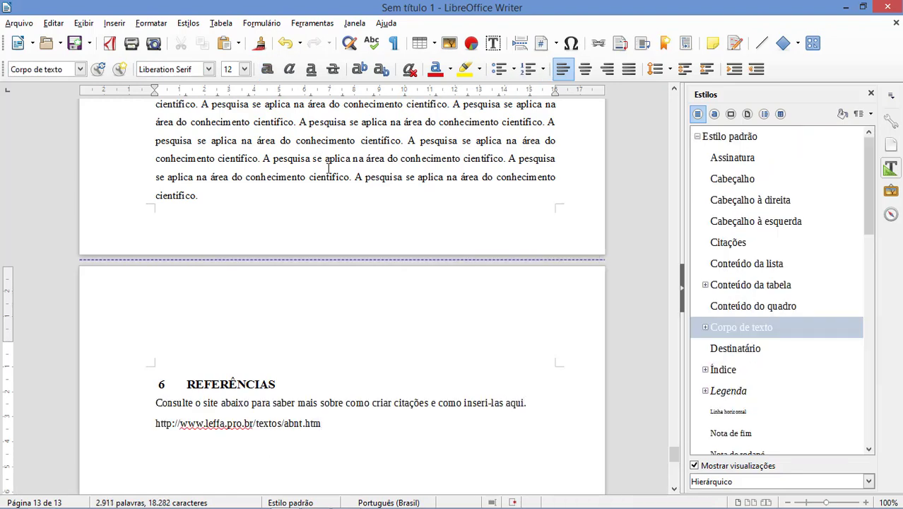
pyautogui.scroll(-3, 754, 300)
pyautogui.doubleClick(754, 305)
# - Insert an automatic table of contents of type Sumário, titled "SUMÁRIO", below the "Sumário" line on page 3
pyautogui.moveTo(673, 453); pyautogui.dragTo(669, 161)
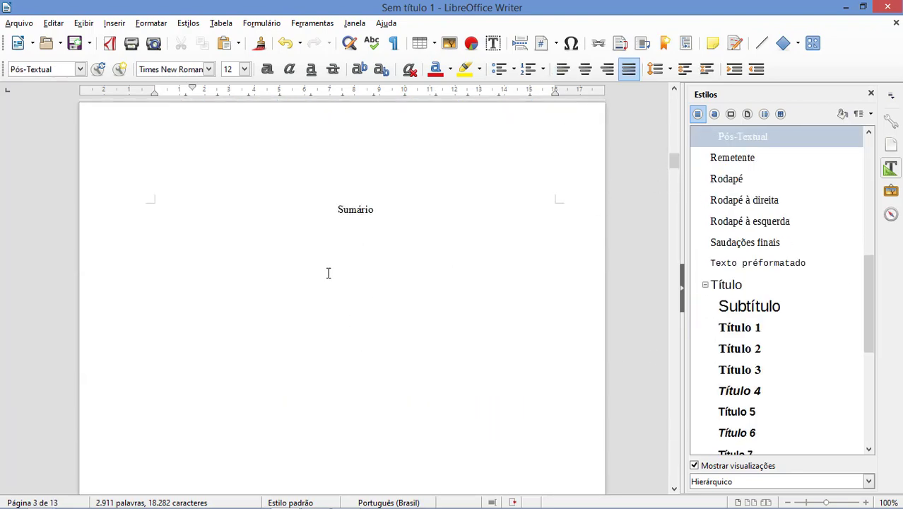
pyautogui.click(329, 272)
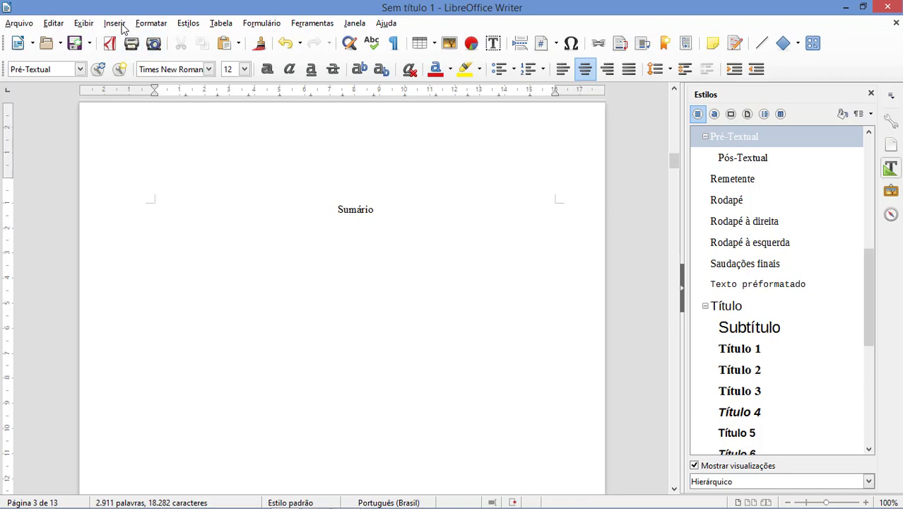
pyautogui.click(116, 24)
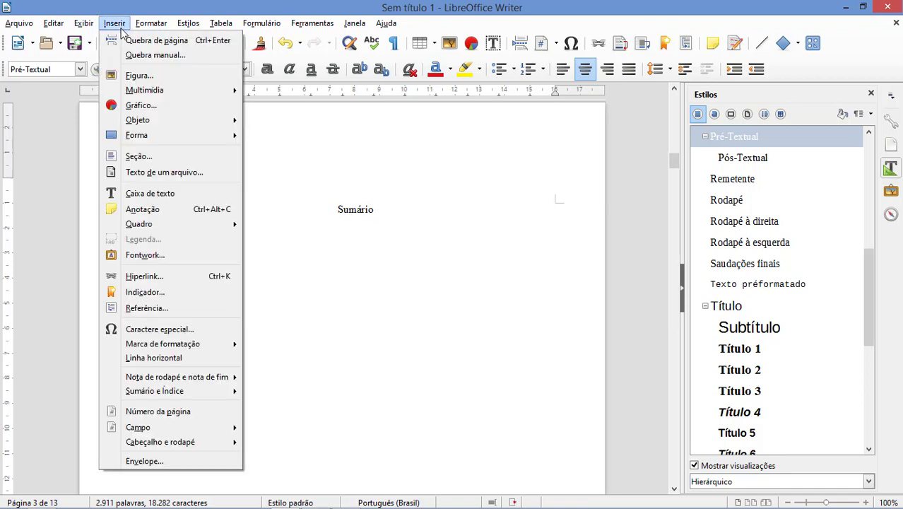
pyautogui.moveTo(226, 399)
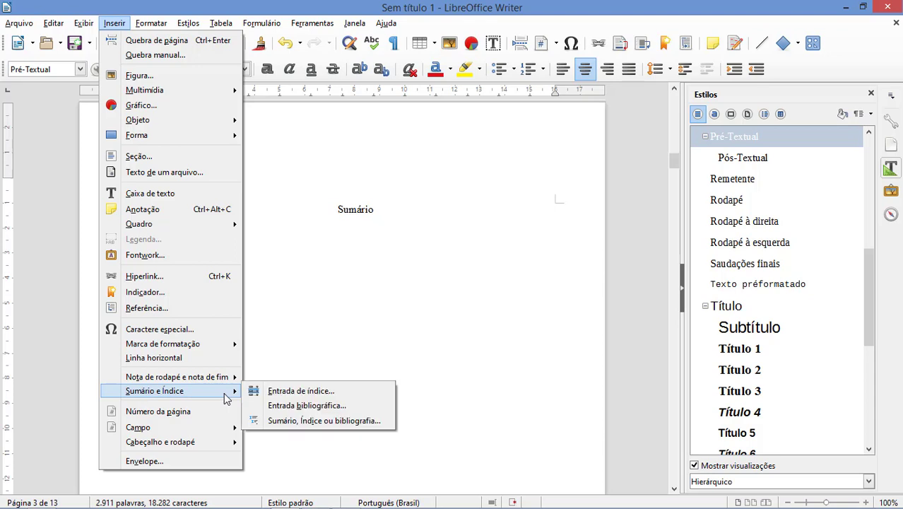
pyautogui.click(322, 422)
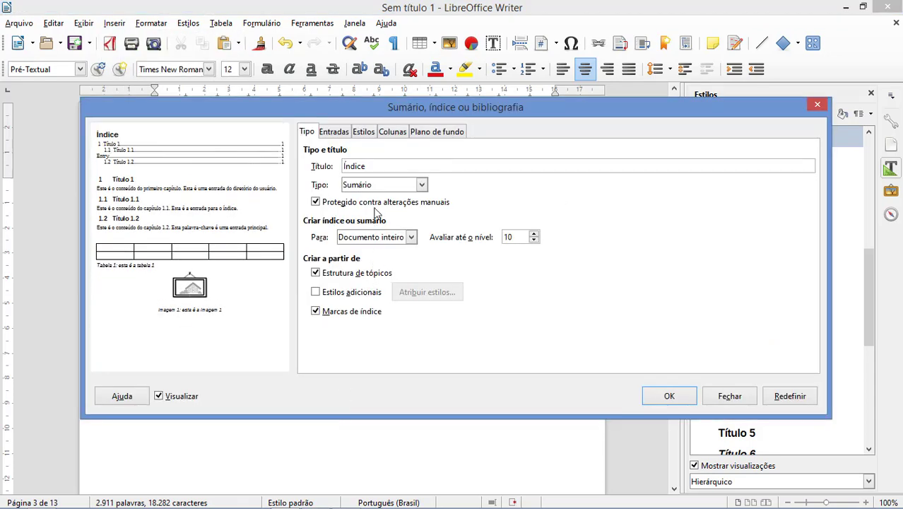
pyautogui.doubleClick(371, 164)
pyautogui.write('SU')
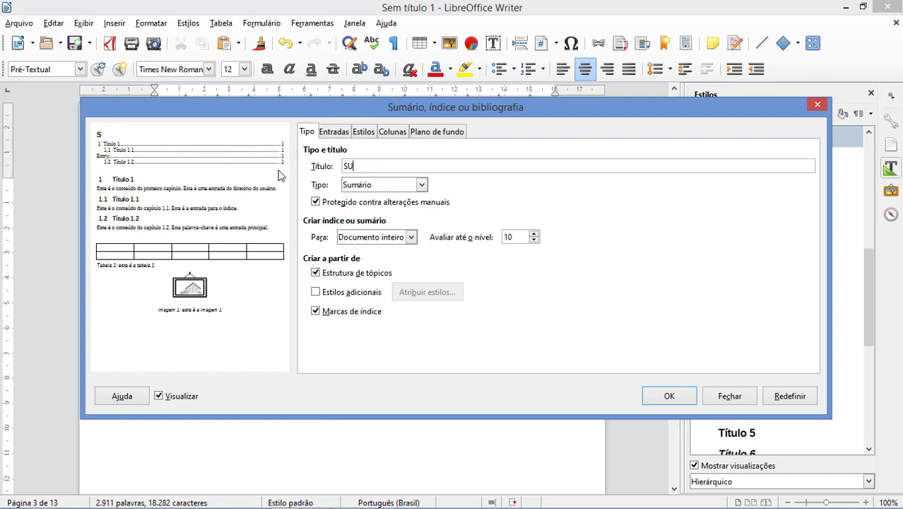
pyautogui.write('MÁRIO')
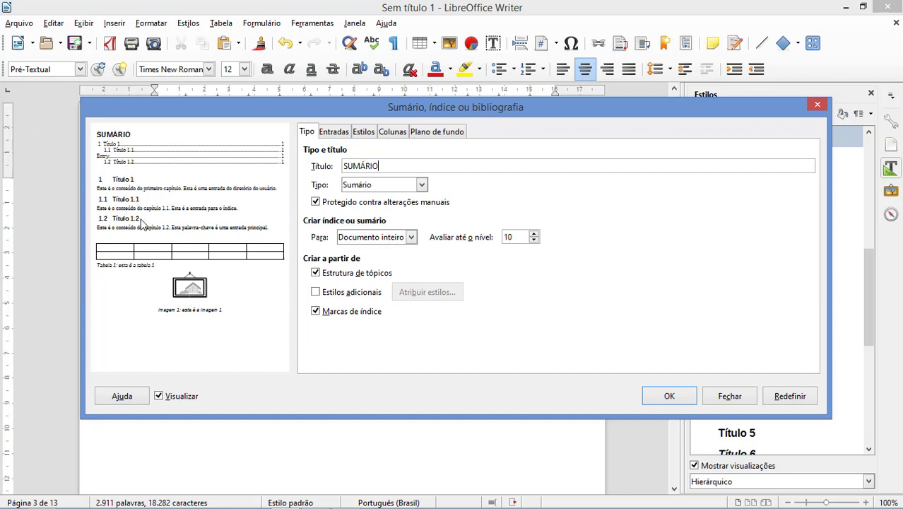
pyautogui.click(683, 402)
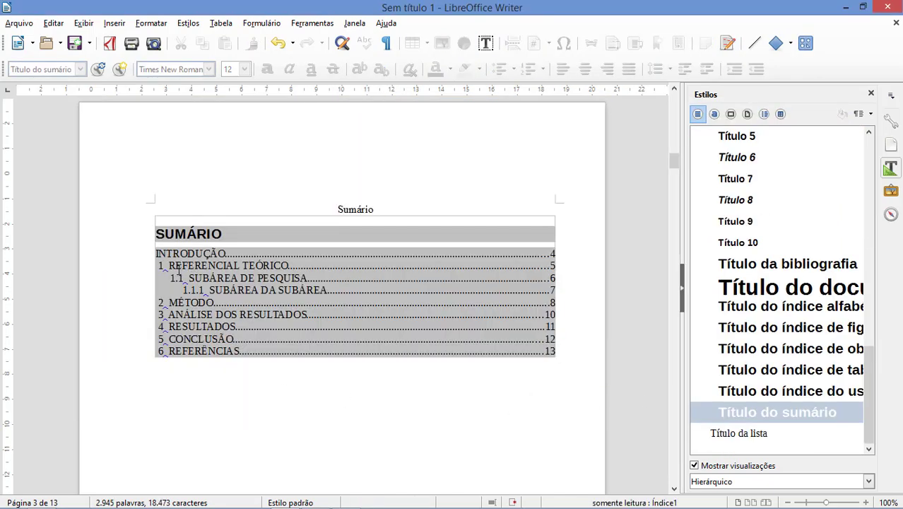
# - Review the whole document from the cover through the table of contents and every numbered chapter to the REFERÊNCIAS page
pyautogui.scroll(10, 409, 277)
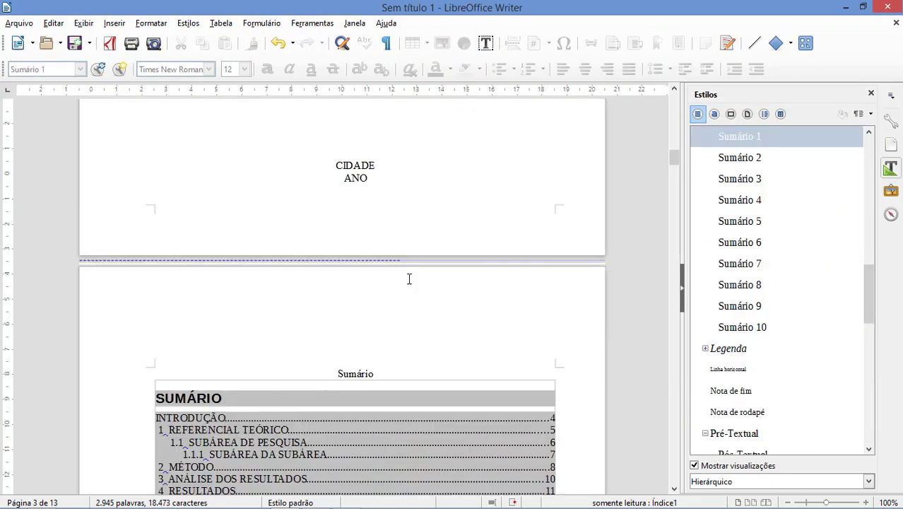
pyautogui.scroll(12, 409, 278)
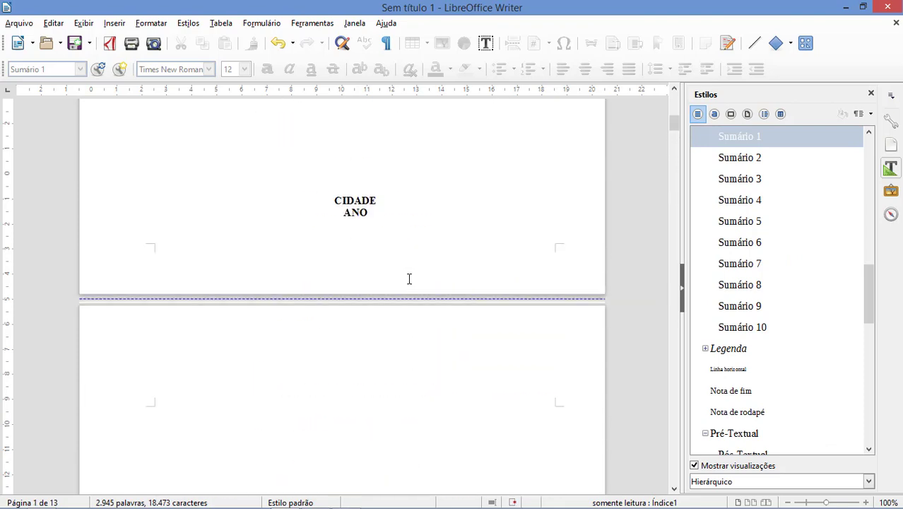
pyautogui.keyDown('ctrl'); pyautogui.scroll(-4, 409, 278); pyautogui.keyUp('ctrl')
pyautogui.scroll(-3, 409, 278)
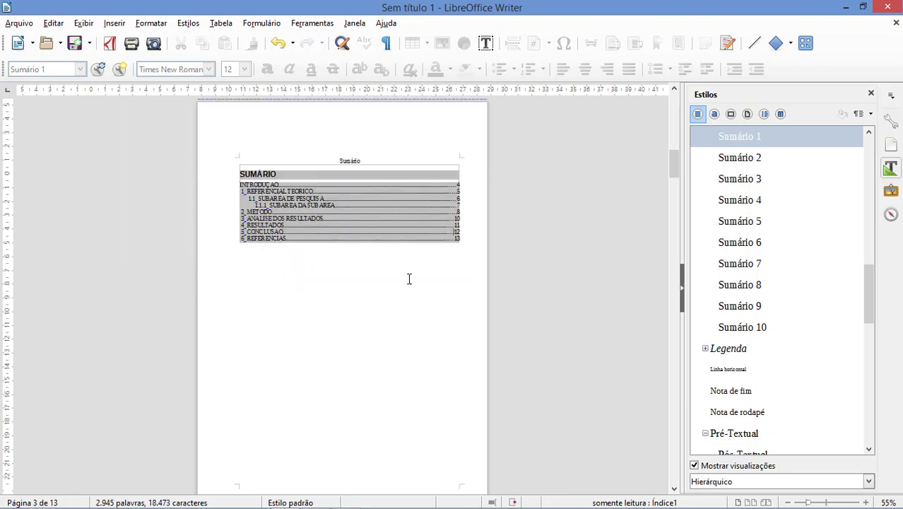
pyautogui.scroll(-9, 408, 278)
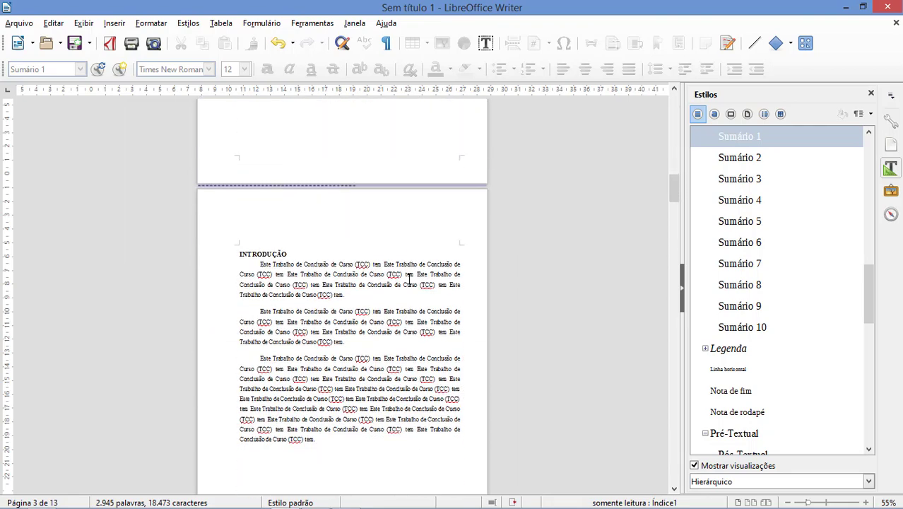
pyautogui.scroll(-9, 409, 279)
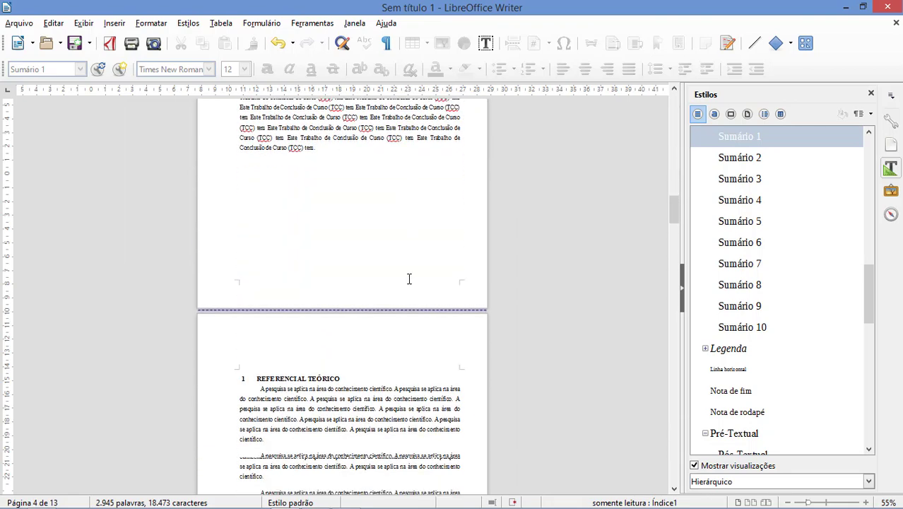
pyautogui.scroll(-9, 409, 278)
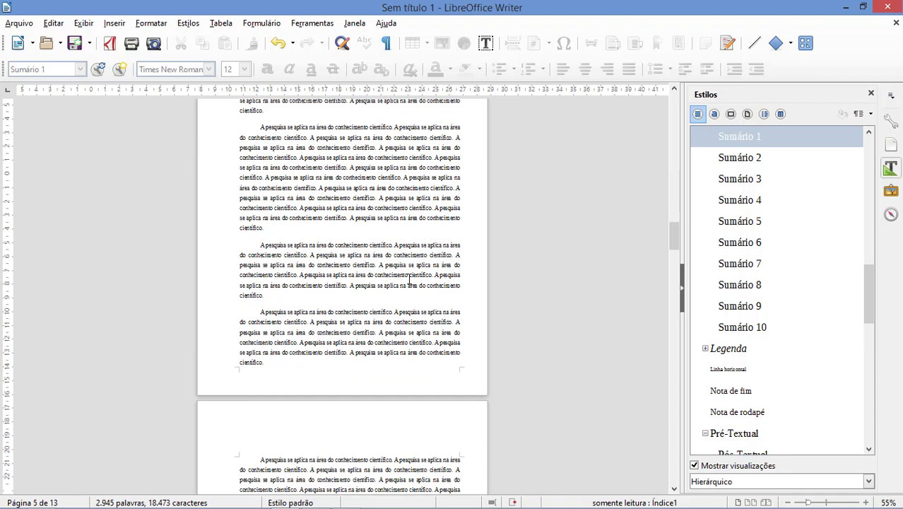
pyautogui.scroll(-9, 409, 279)
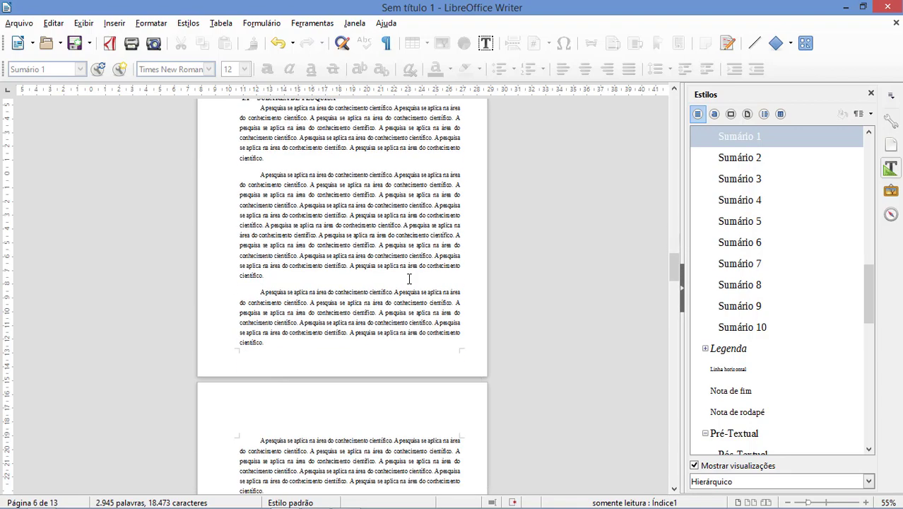
pyautogui.scroll(-9, 409, 278)
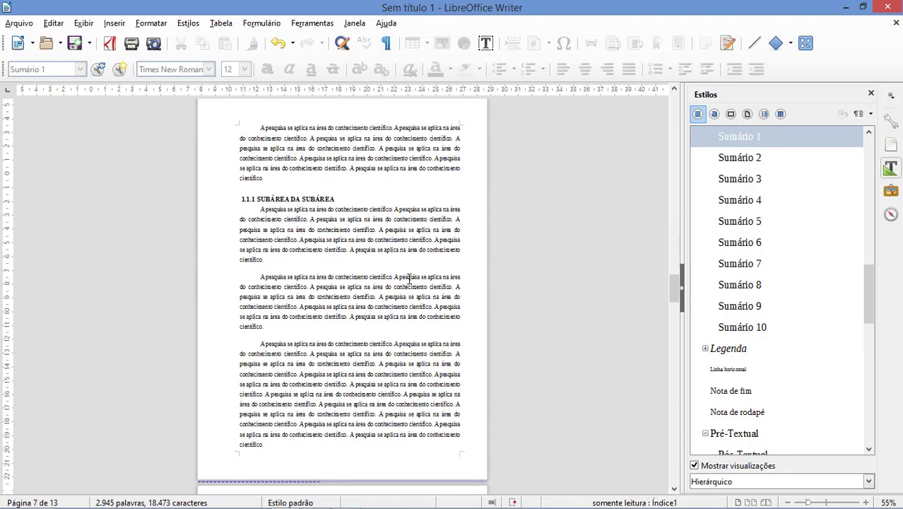
pyautogui.scroll(-9, 409, 279)
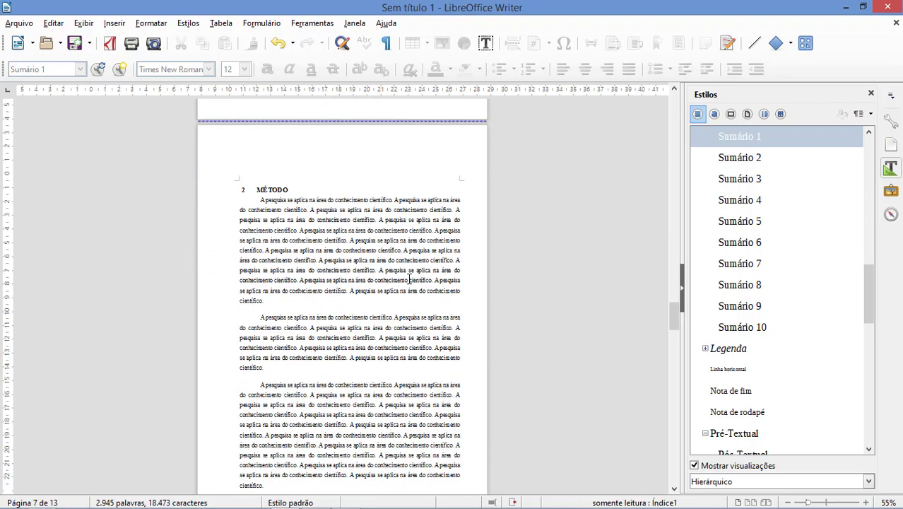
pyautogui.scroll(-9, 409, 278)
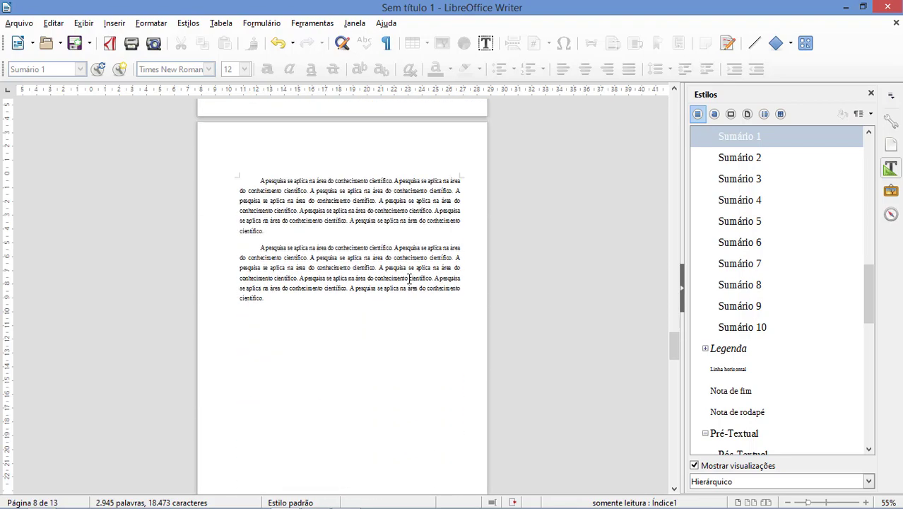
pyautogui.scroll(-9, 409, 278)
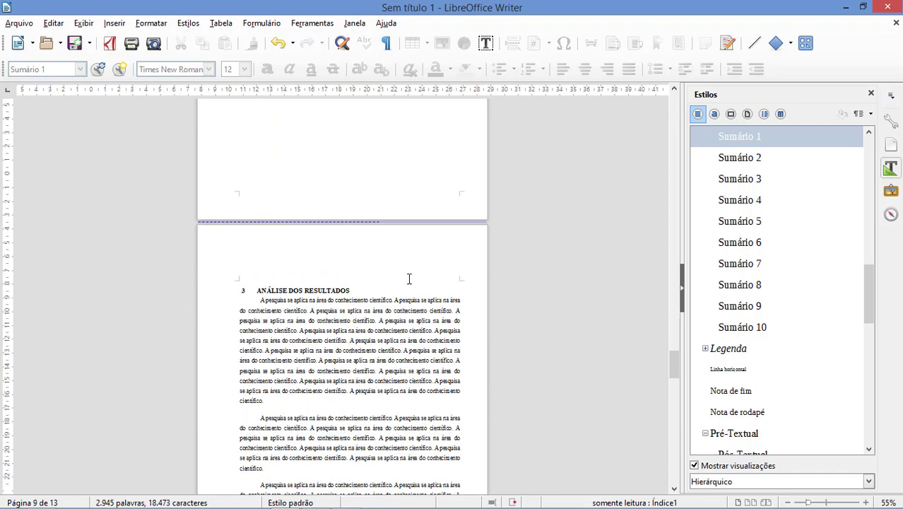
pyautogui.scroll(-9, 408, 278)
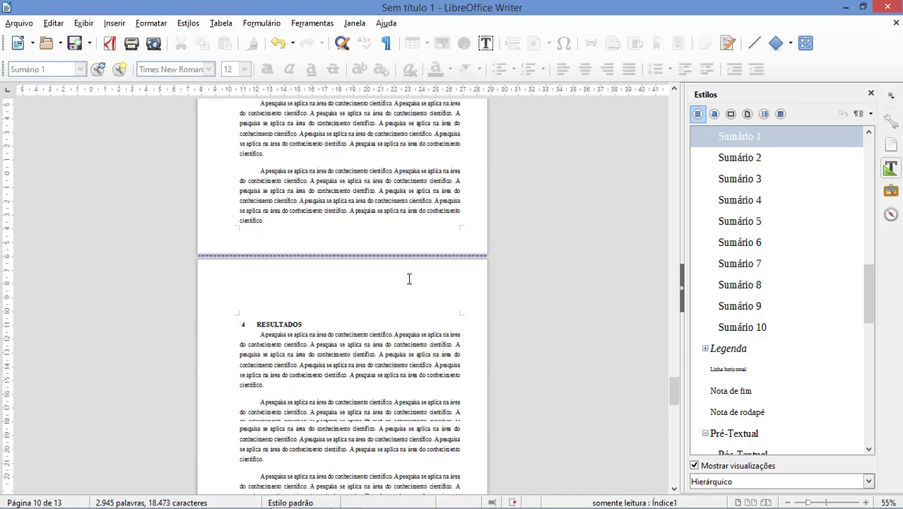
pyautogui.scroll(-9, 409, 278)
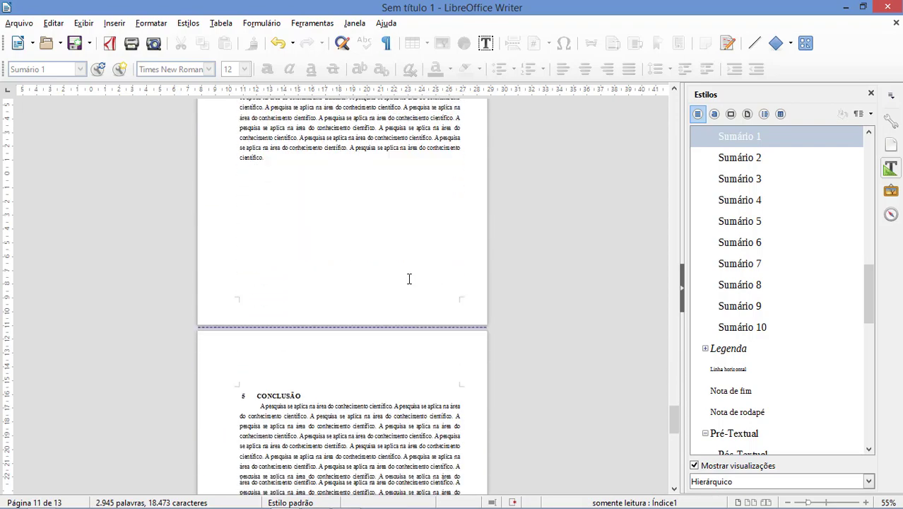
pyautogui.scroll(-9, 409, 279)
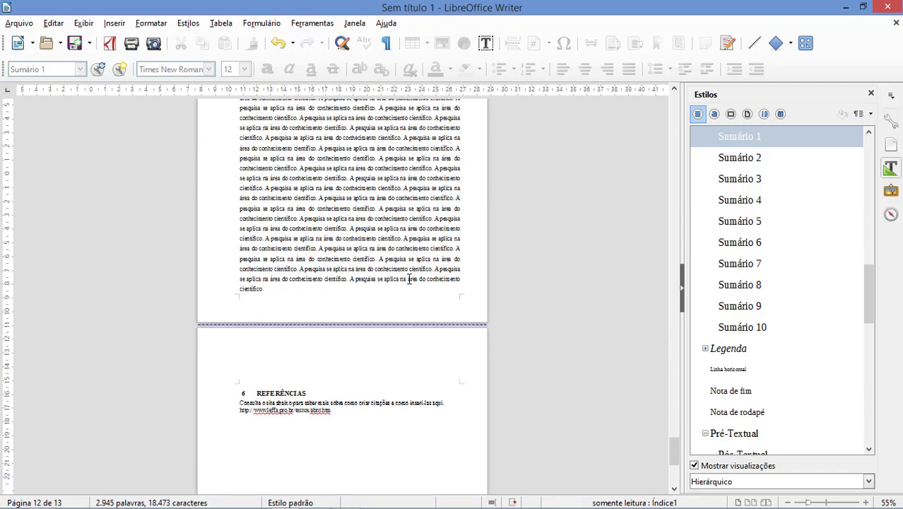